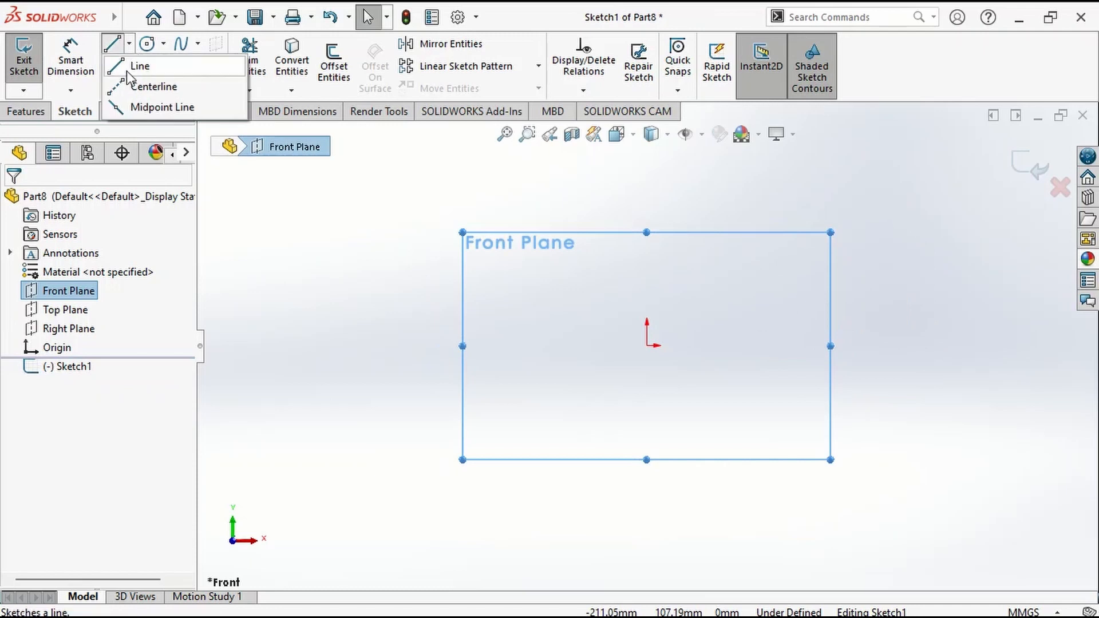
# Sketch a vertical centerline about 75 mm long upward from the origin.
pyautogui.click(153, 88)
pyautogui.click(646, 346)
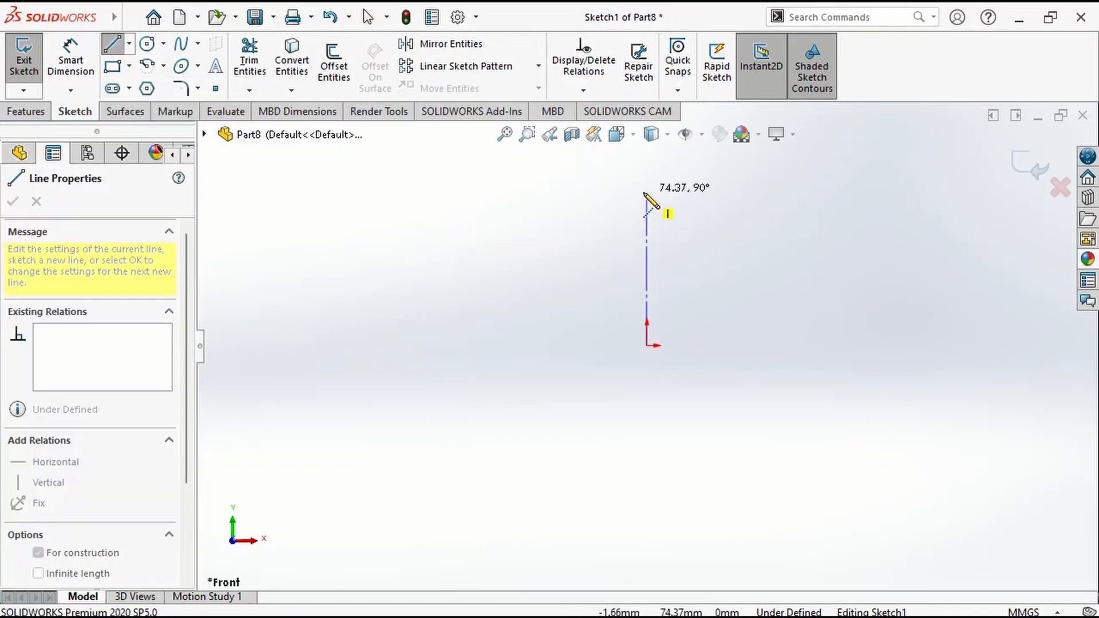
pyautogui.click(646, 191)
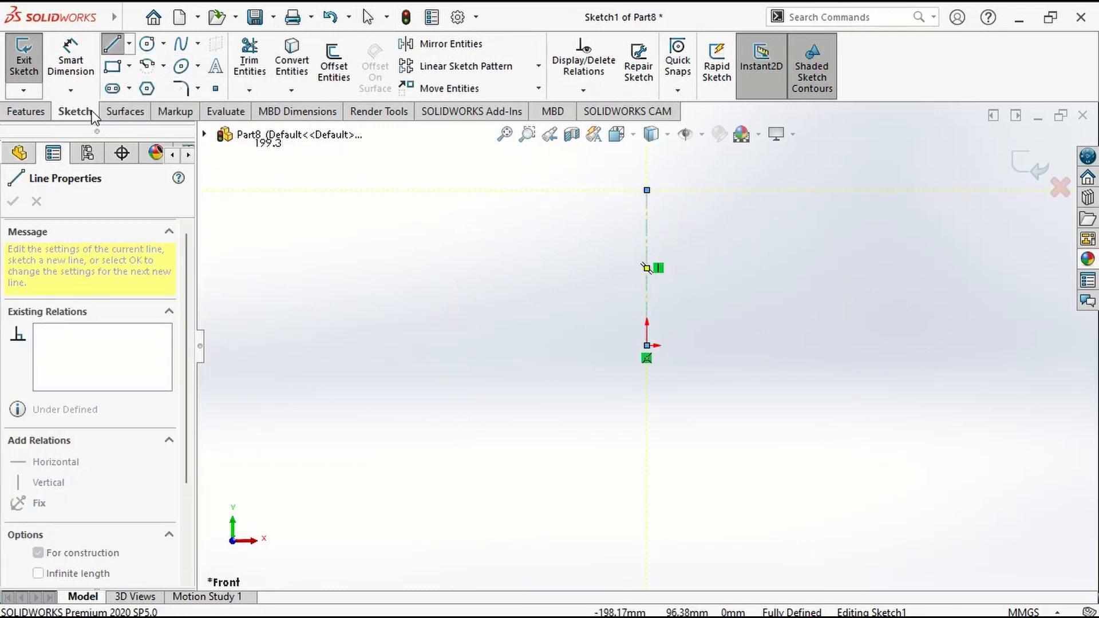
# Sketch a bottom line about 33 mm long level with the origin, an outer vertical line about 87 mm high and a tangent arc ending above the origin.
pyautogui.click(112, 44)
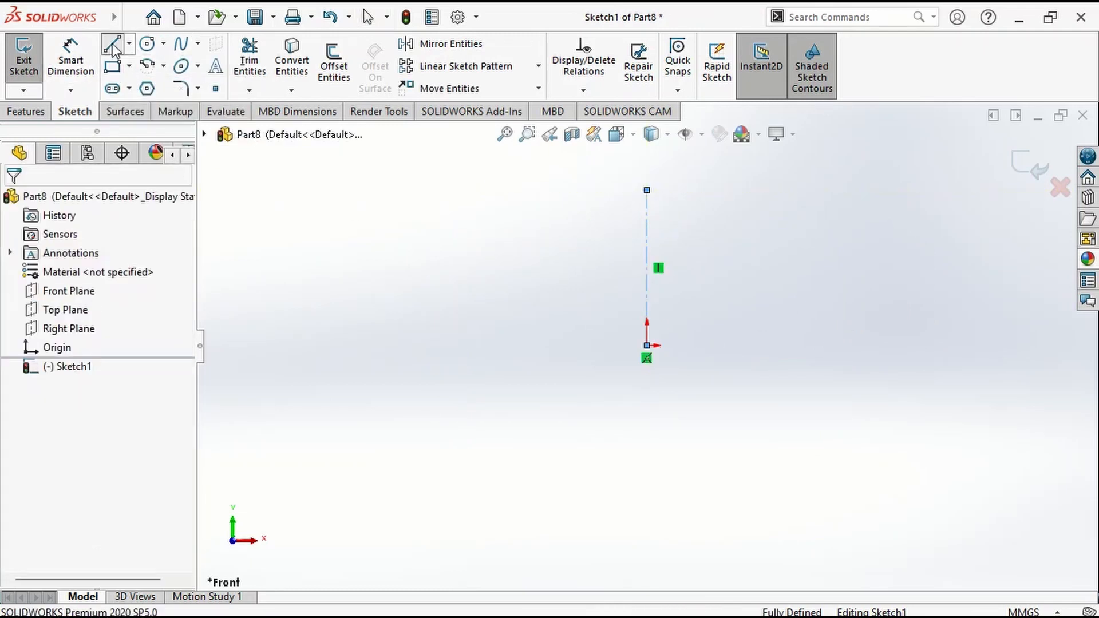
pyautogui.click(780, 346)
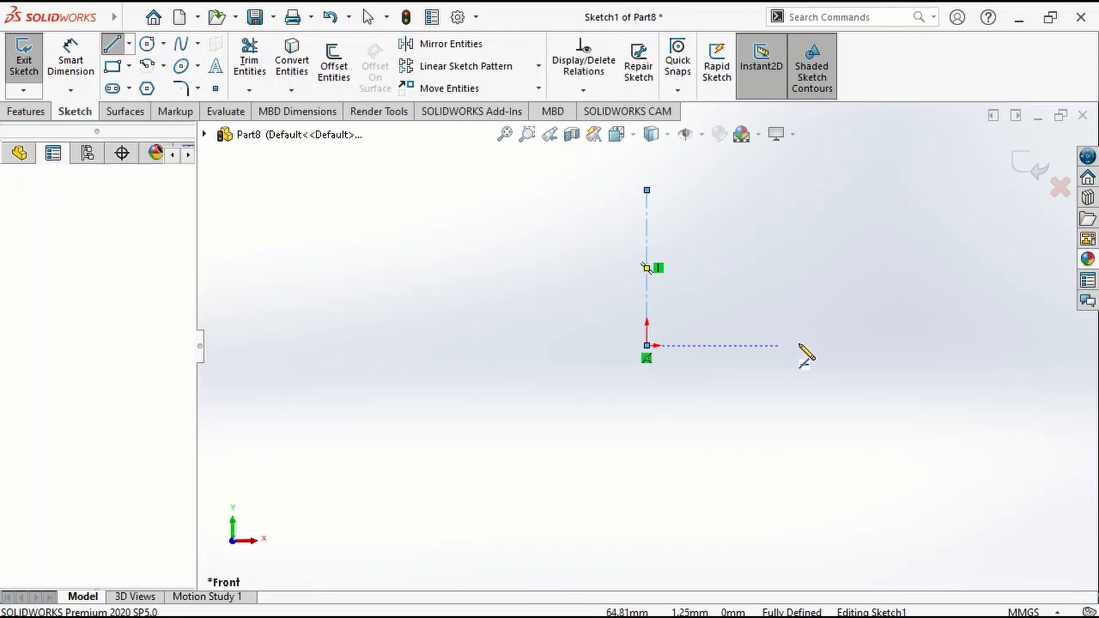
pyautogui.click(848, 346)
pyautogui.click(847, 167)
pyautogui.press('z')
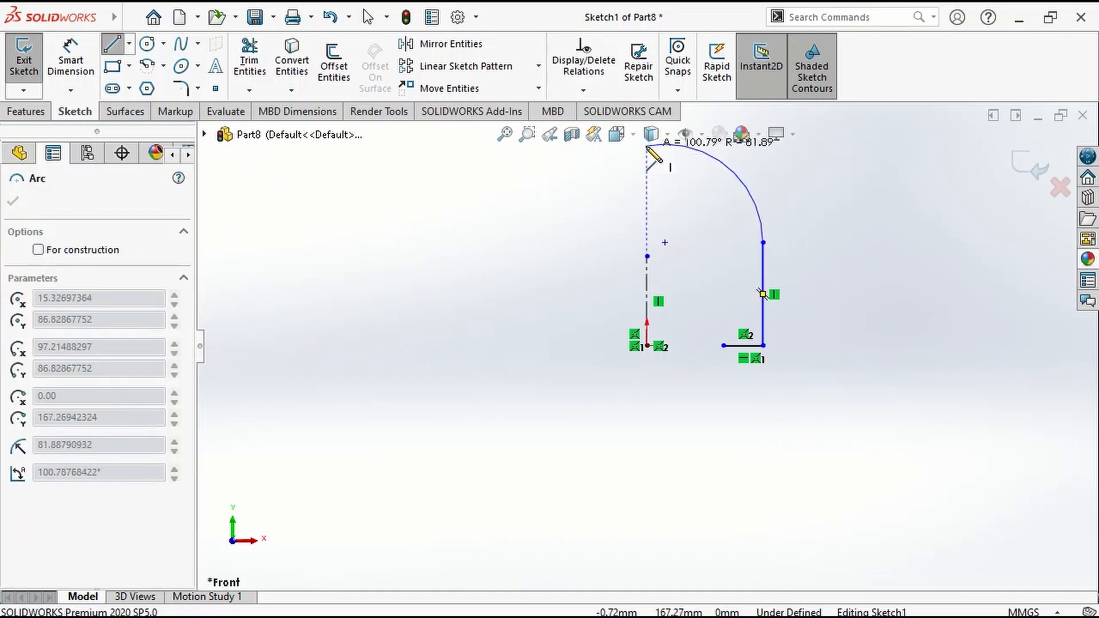
pyautogui.press('z')
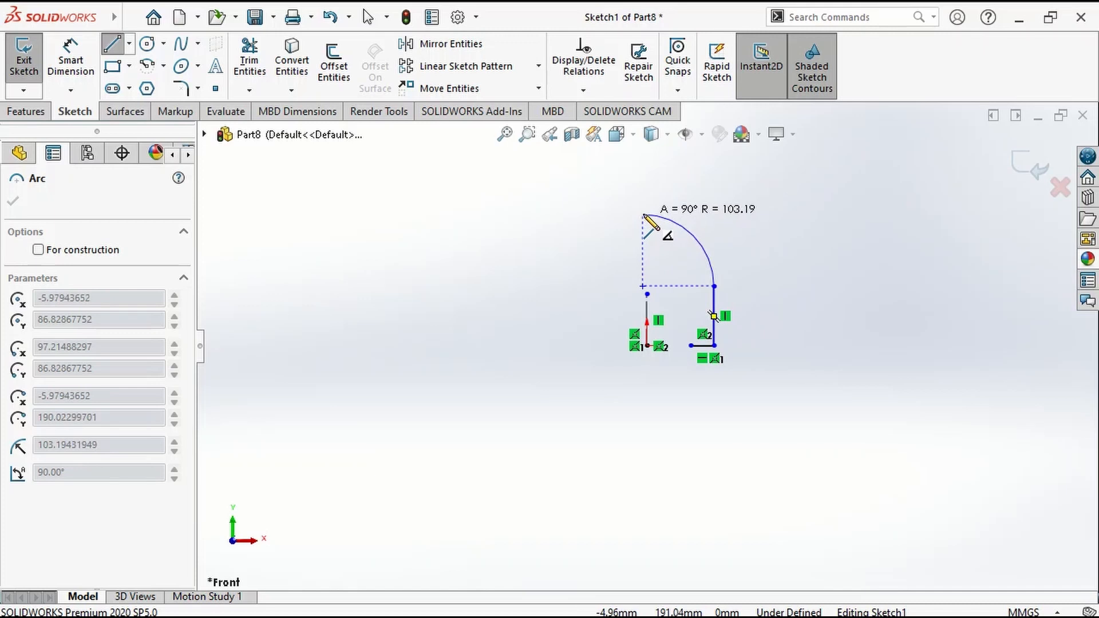
pyautogui.click(647, 213)
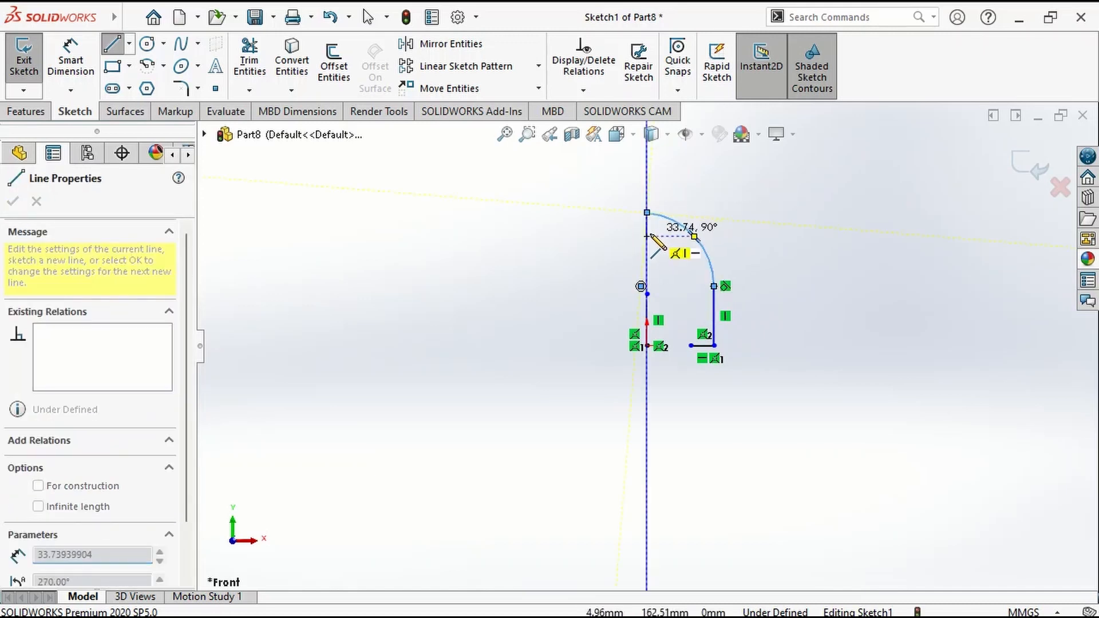
# Close the profile with a vertical line down the axis and stepped inner lines, the upper step about 48 mm wide, back to the bottom line.
pyautogui.click(647, 264)
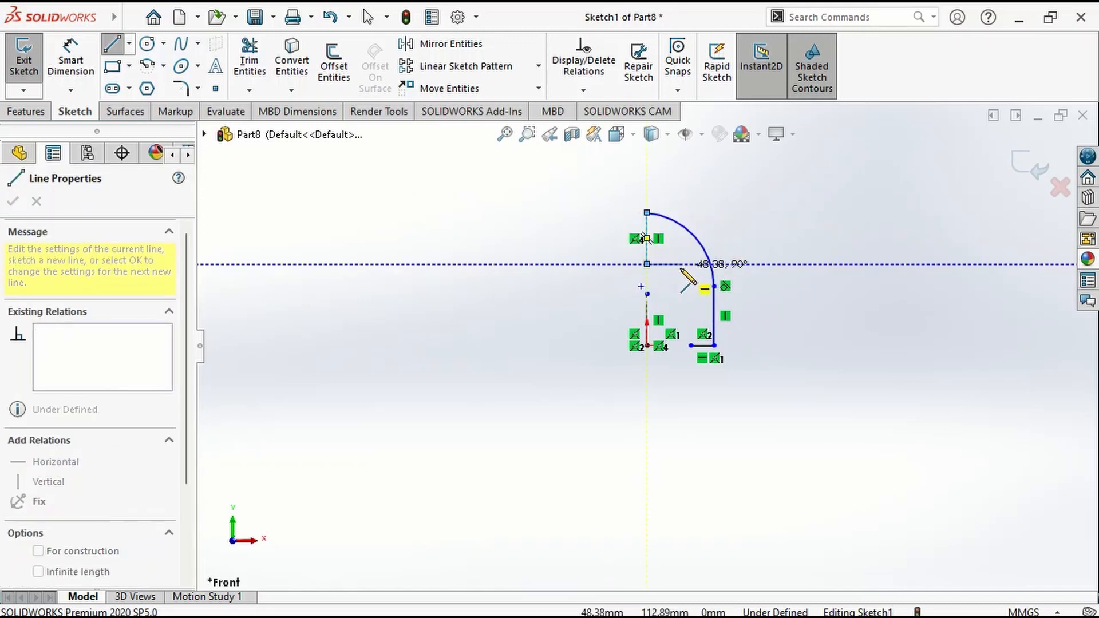
pyautogui.click(680, 264)
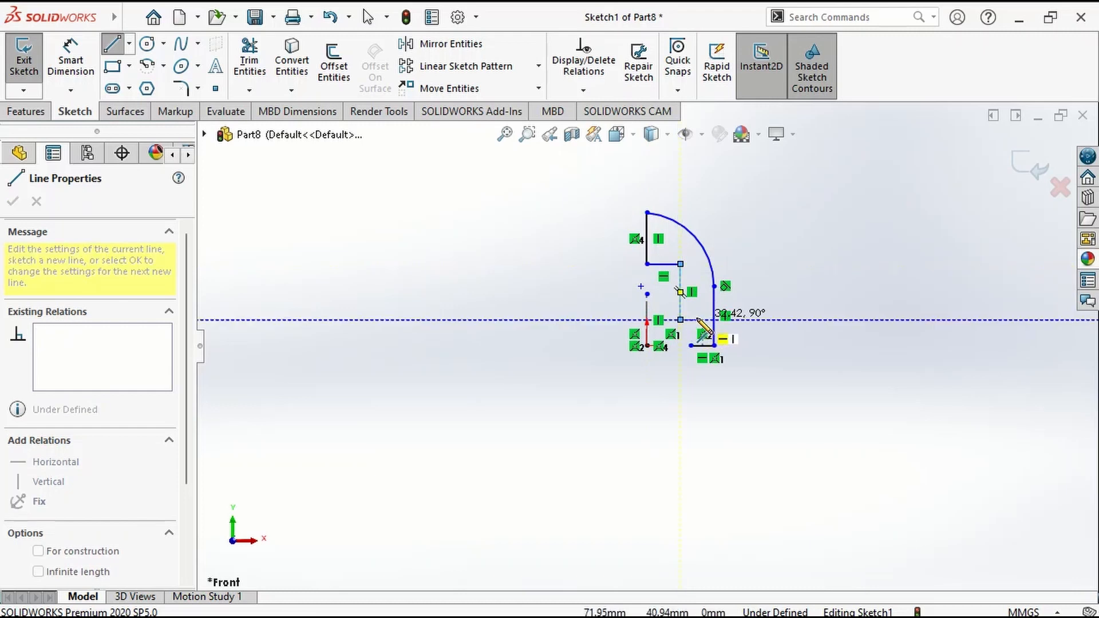
pyautogui.click(692, 320)
pyautogui.click(692, 346)
pyautogui.scroll(5, 648, 405)
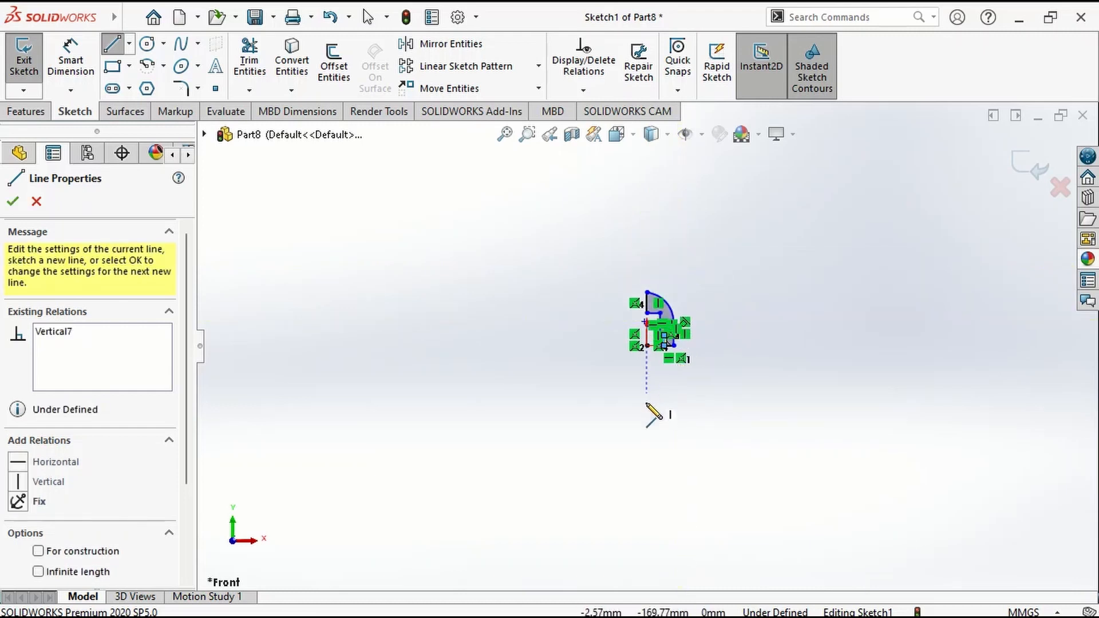
pyautogui.scroll(-6, 652, 346)
pyautogui.press('Escape')
pyautogui.scroll(-3, 600, 496)
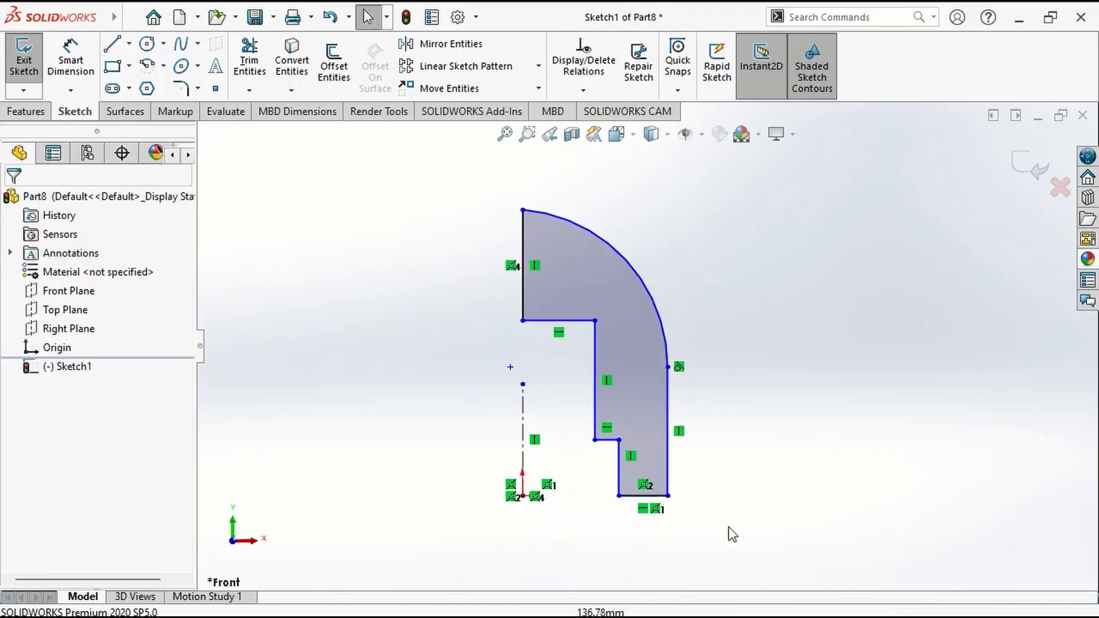
# Dimension the outer vertical edge about the centerline as an 80 mm diameter.
pyautogui.moveTo(731, 531); pyautogui.dragTo(756, 395, button='right')
pyautogui.click(667, 422)
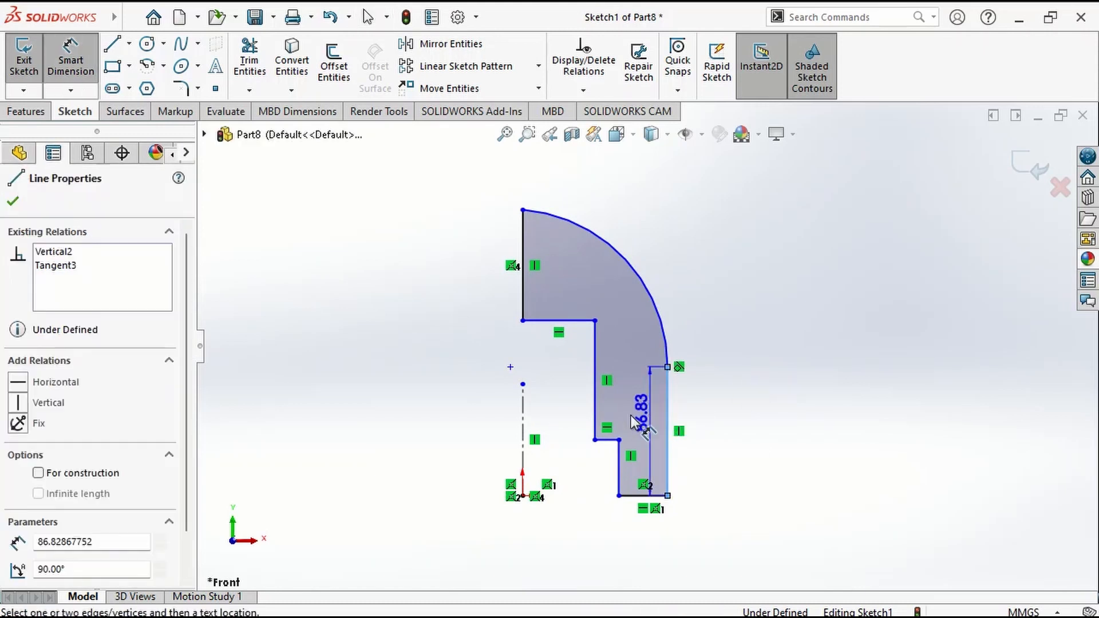
pyautogui.click(522, 427)
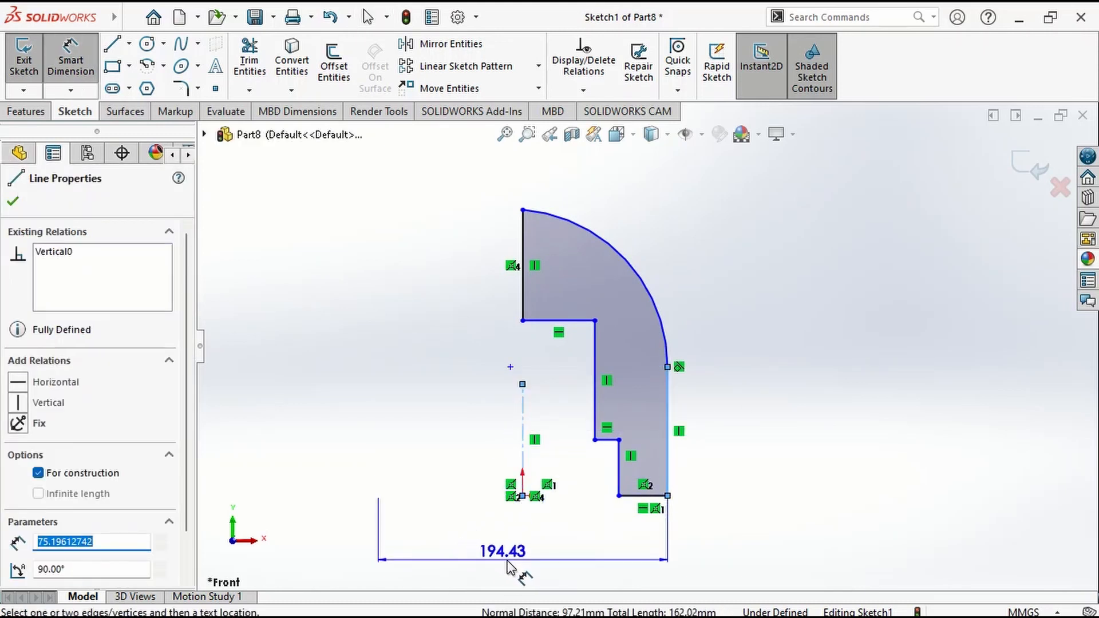
pyautogui.click(521, 567)
pyautogui.write('80')
pyautogui.press('Return')
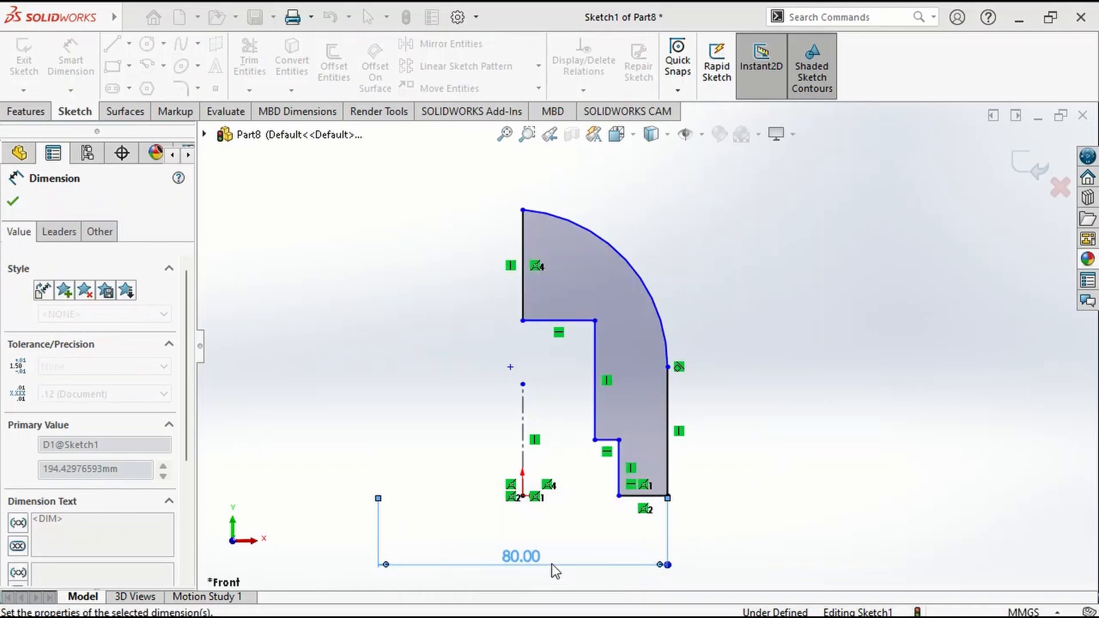
# Dimension the height of the outer vertical edge as 70 mm.
pyautogui.click(669, 427)
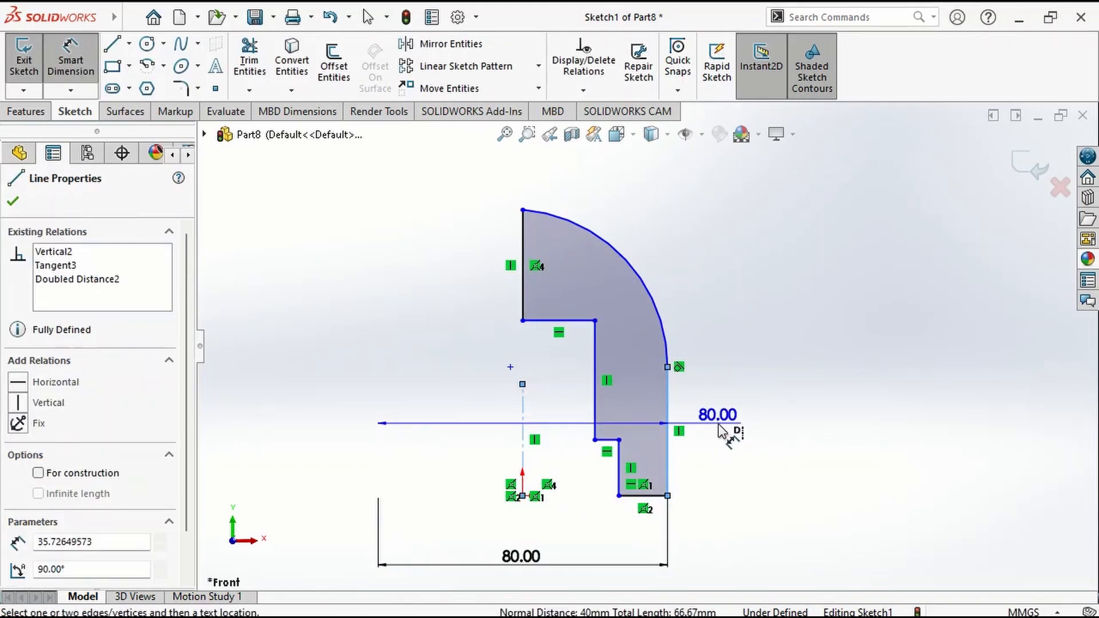
pyautogui.press('Escape')
pyautogui.click(717, 440)
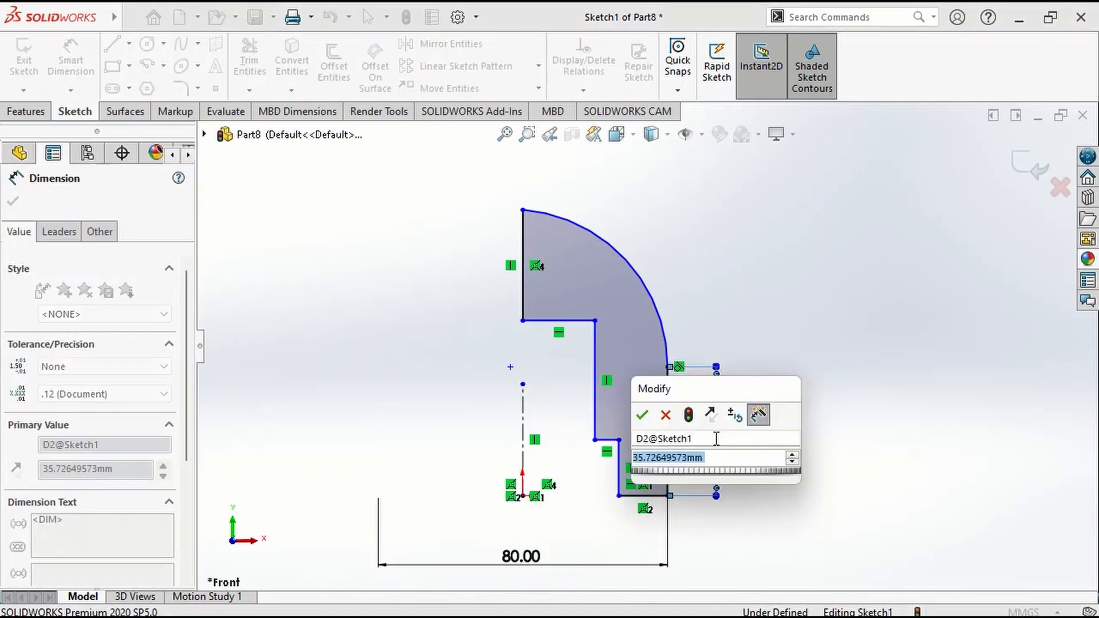
pyautogui.write('70')
pyautogui.press('Return')
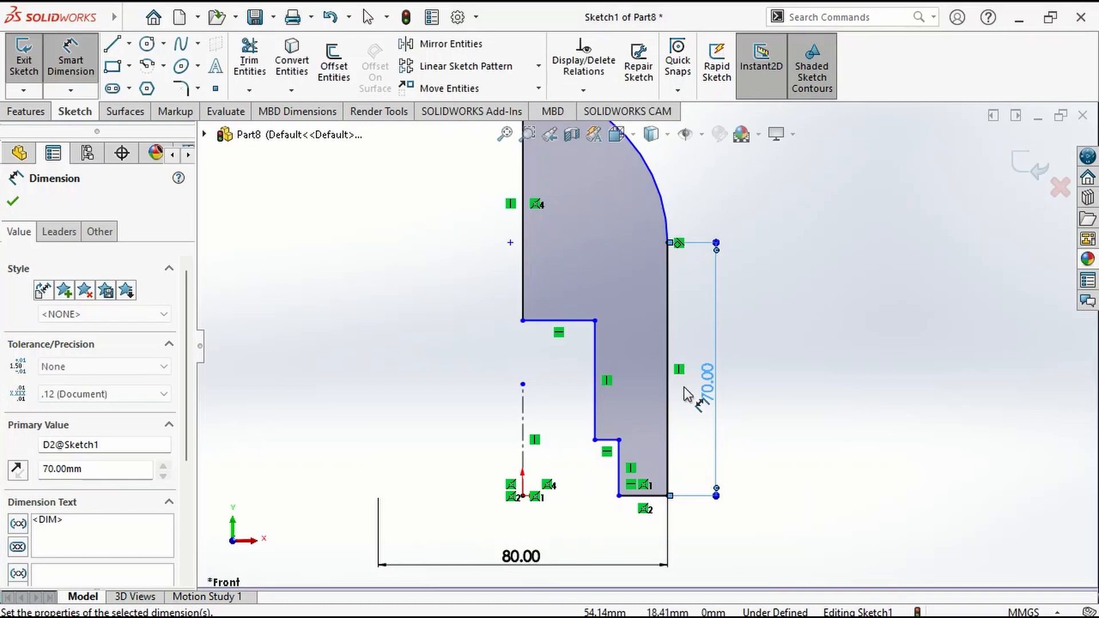
# Dimension the outer arc with a radius of 70 mm.
pyautogui.click(661, 211)
pyautogui.click(723, 184)
pyautogui.write('7')
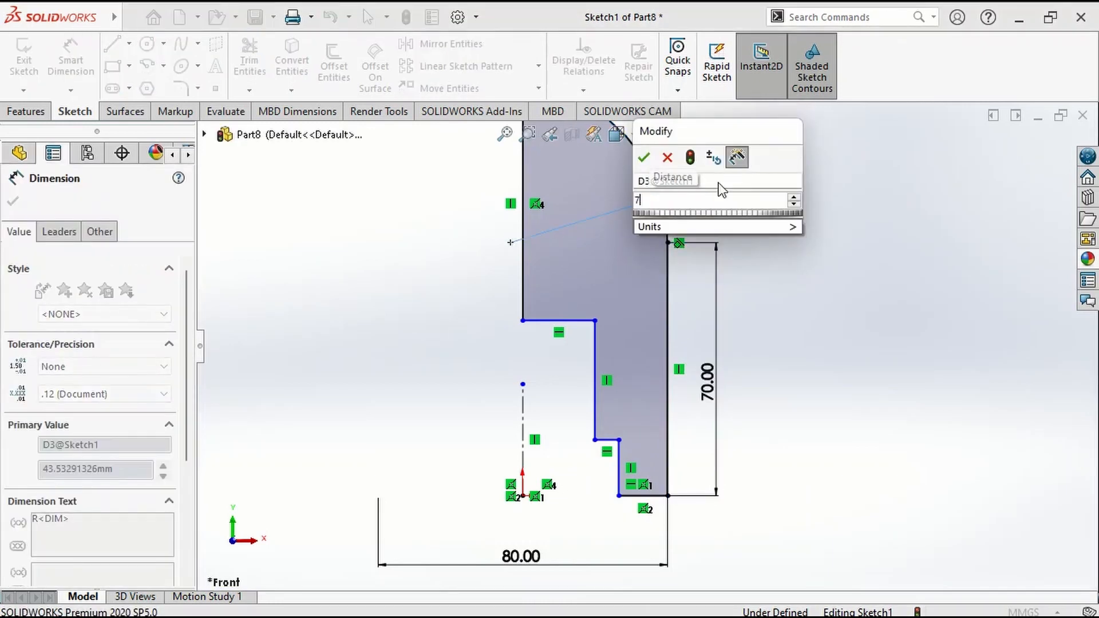
pyautogui.write('0')
pyautogui.press('Return')
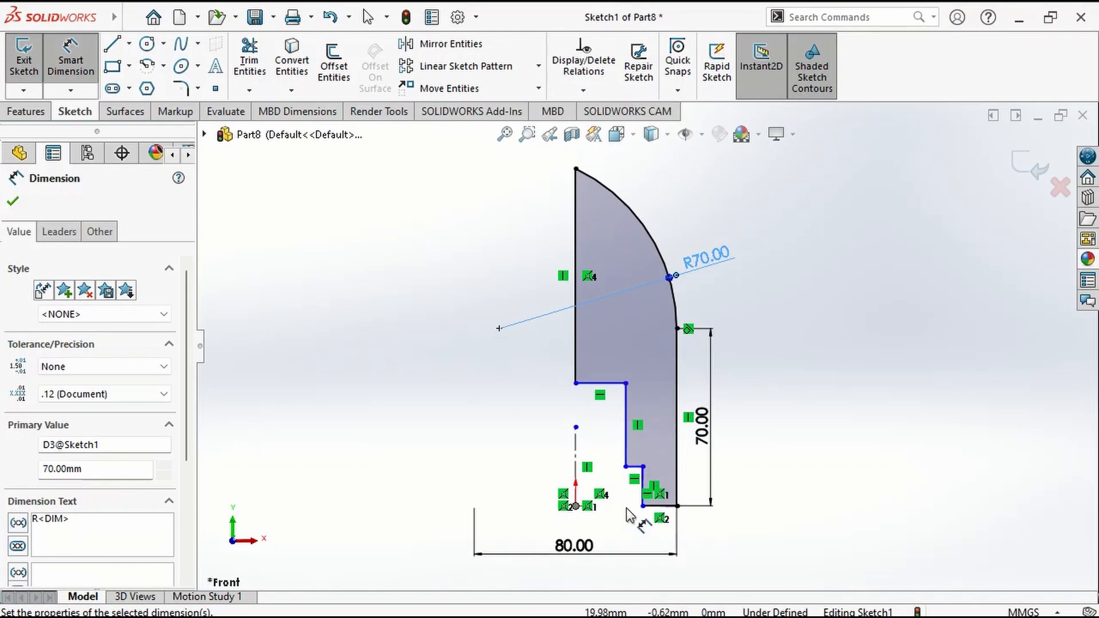
# Dimension the height from the origin to the inner horizontal top edge of the bore as 60 mm.
pyautogui.click(612, 394)
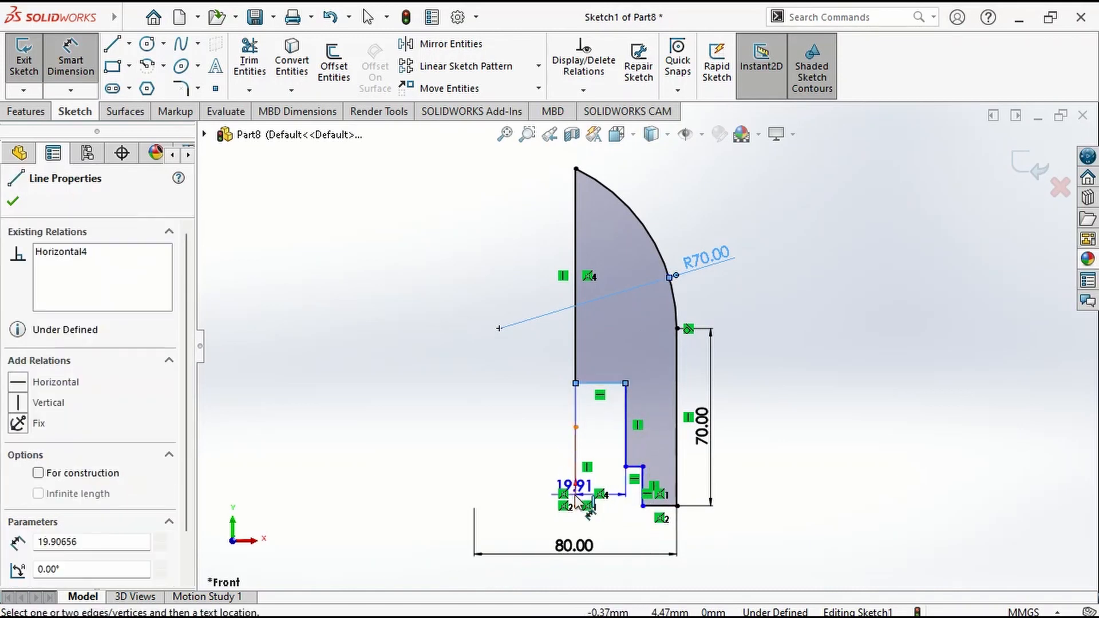
pyautogui.click(575, 506)
pyautogui.click(433, 461)
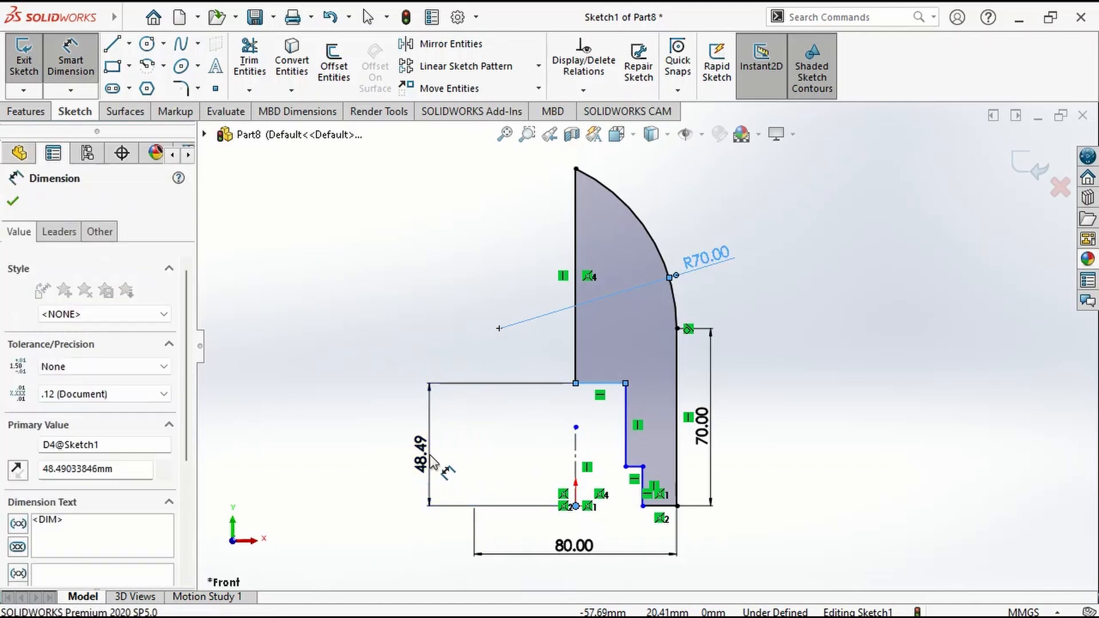
pyautogui.write('60')
pyautogui.press('Return')
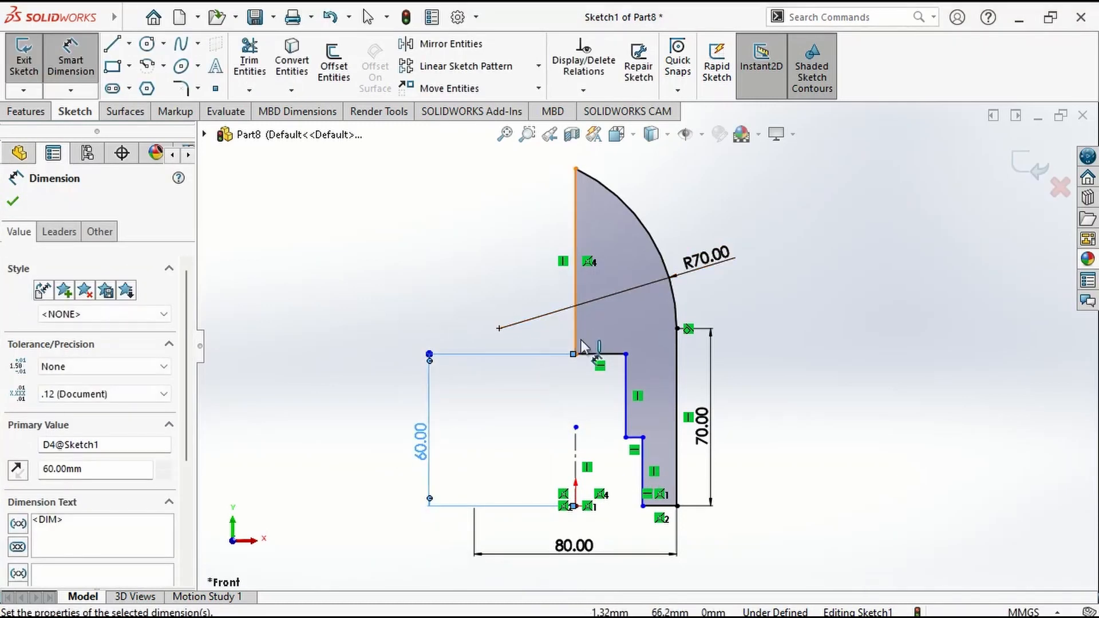
pyautogui.press('Escape')
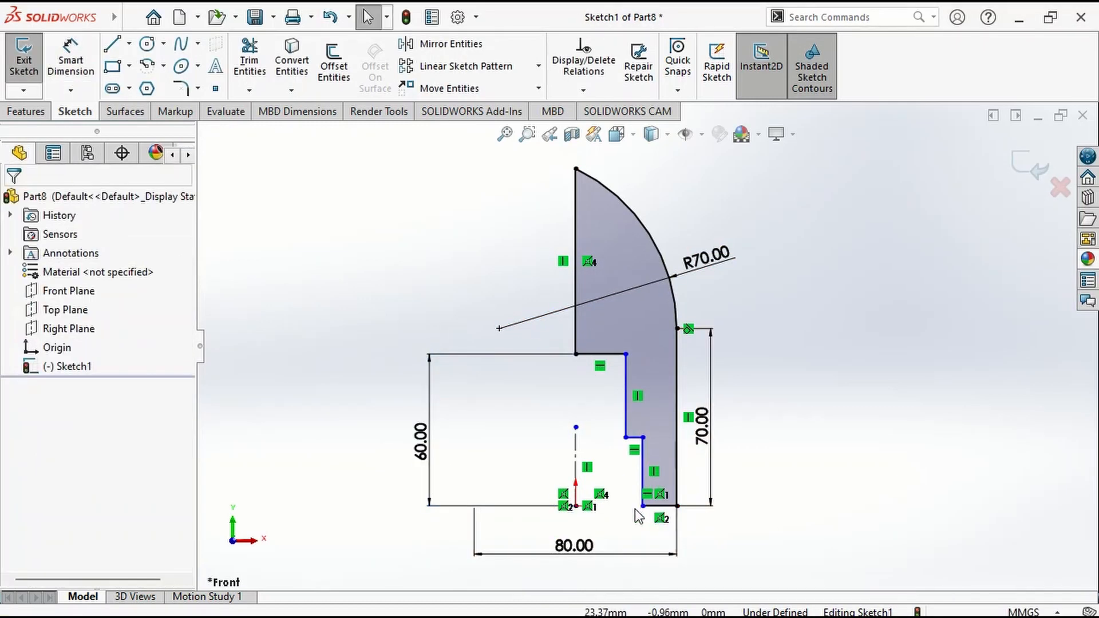
# Add a horizontal relation between the profile's inner bottom corner and the origin.
pyautogui.click(642, 507)
pyautogui.keyDown('ctrl'); pyautogui.click(576, 506); pyautogui.keyUp('ctrl')
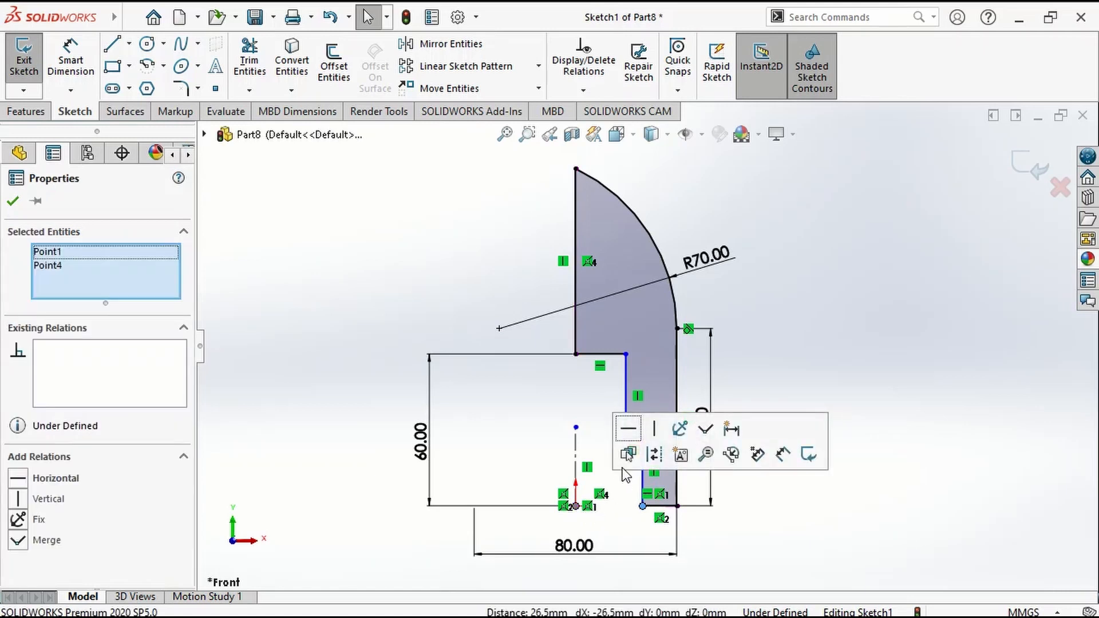
pyautogui.click(628, 431)
# Dimension the height of the lower inner step as 20 mm.
pyautogui.moveTo(809, 551); pyautogui.dragTo(807, 455, button='right')
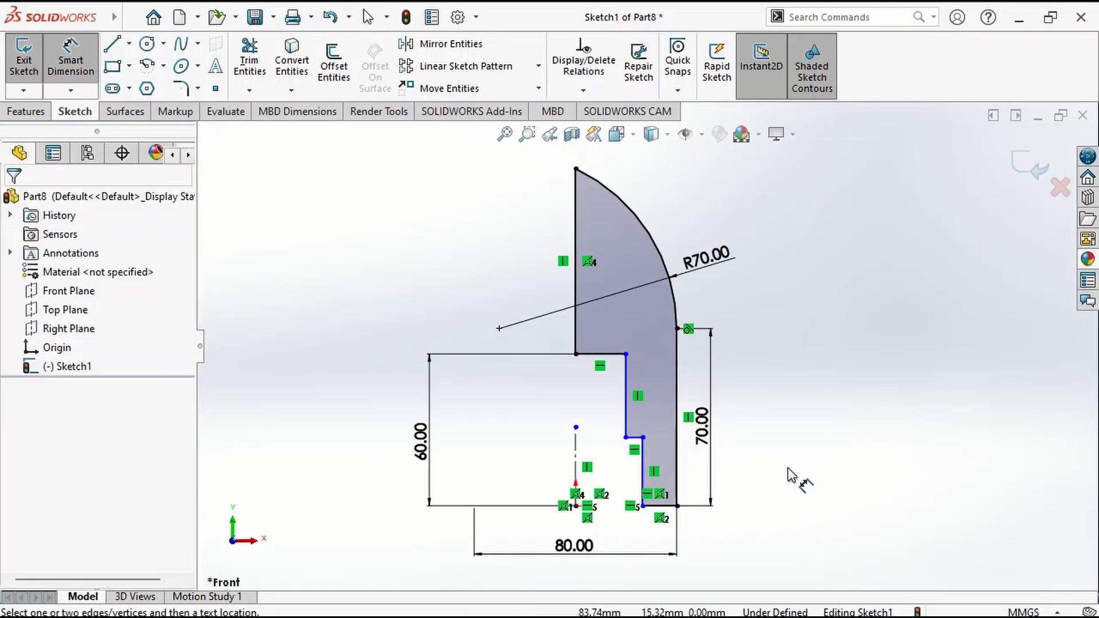
pyautogui.click(647, 469)
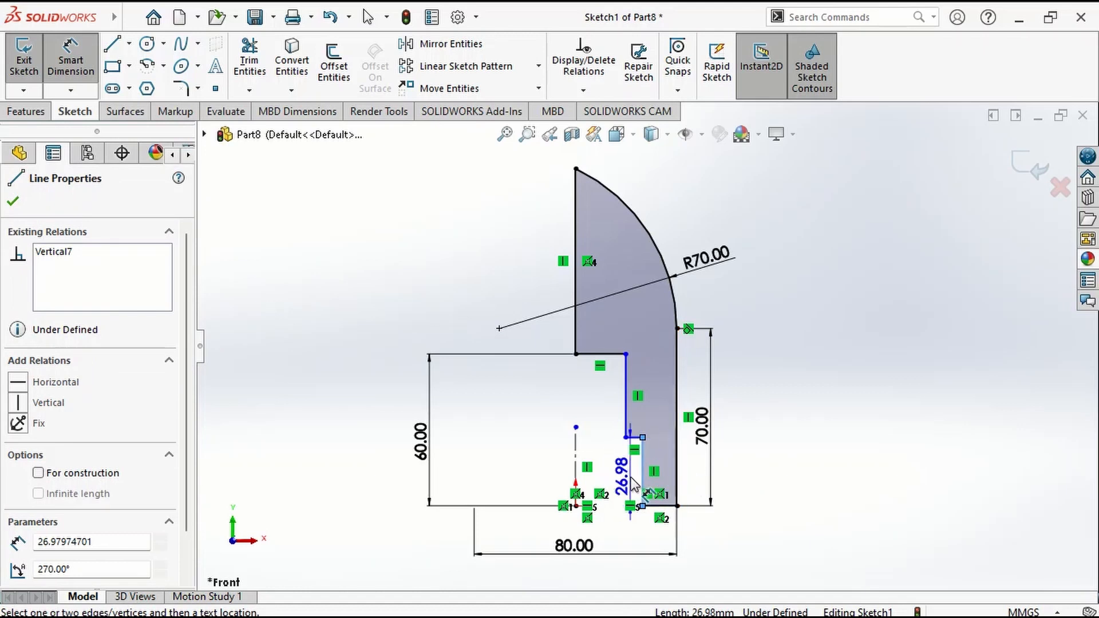
pyautogui.click(628, 483)
pyautogui.write('2')
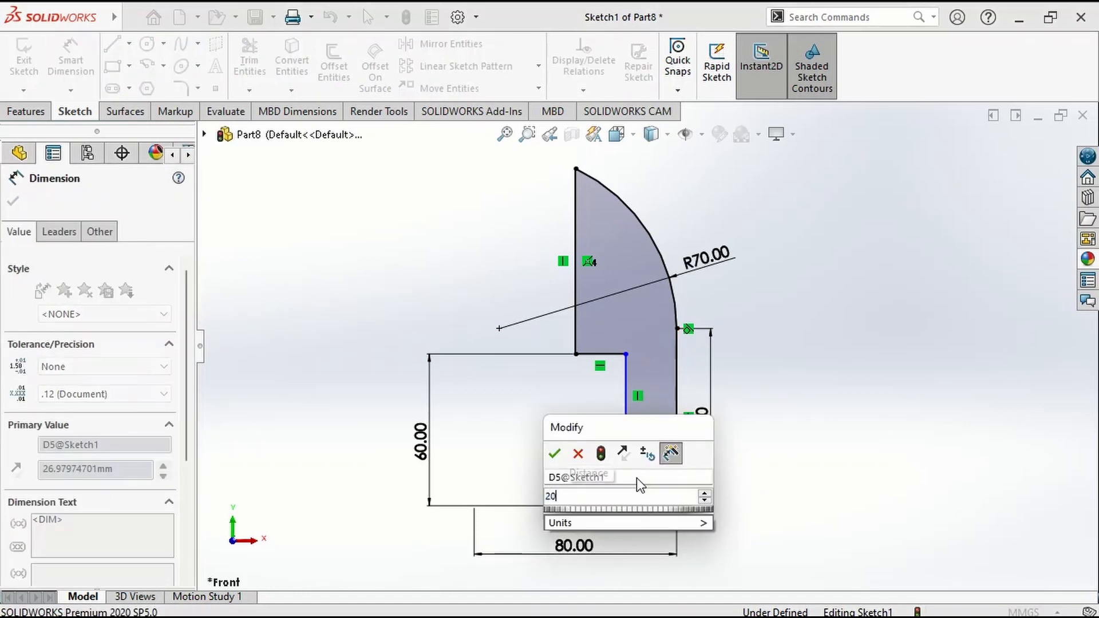
pyautogui.write('0')
pyautogui.press('Return')
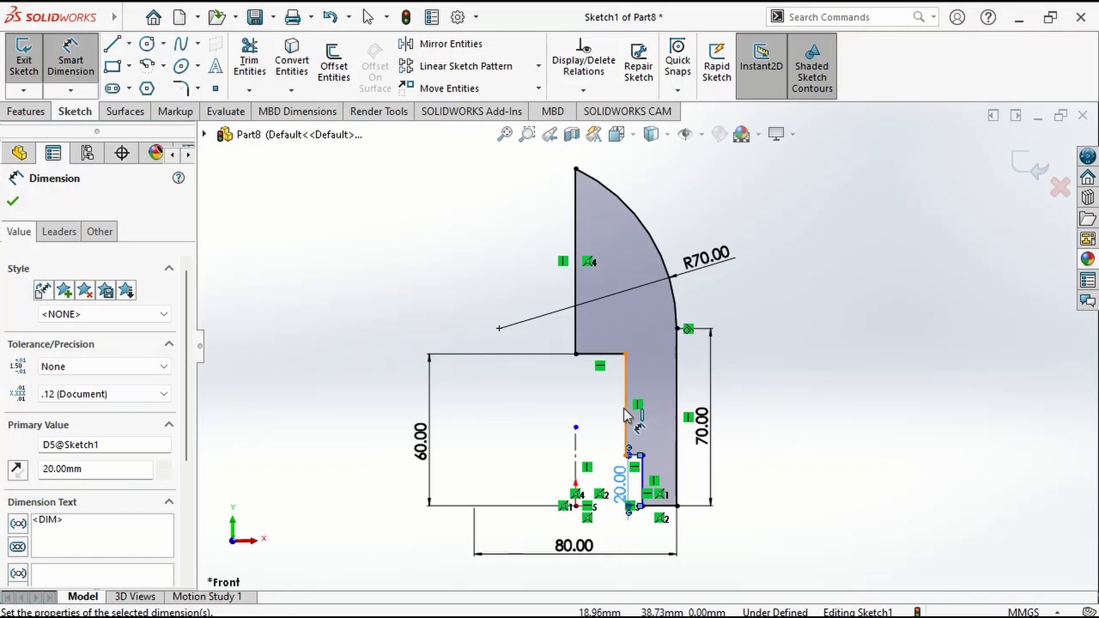
# Dimension the upper inner vertical edge about the centerline as a 30 mm diameter.
pyautogui.click(624, 407)
pyautogui.click(575, 449)
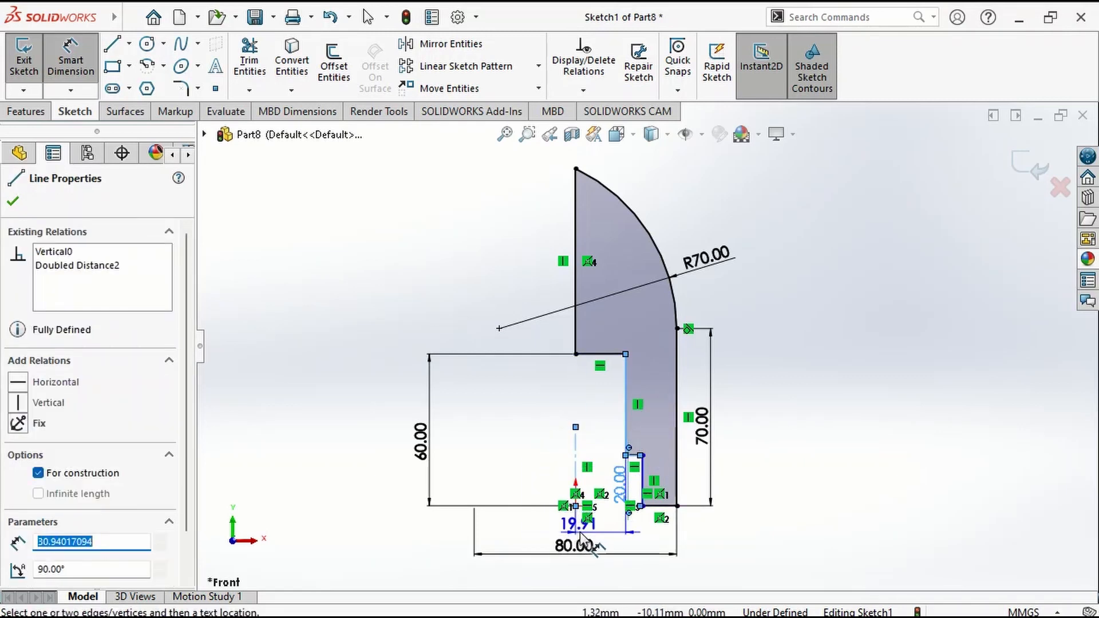
pyautogui.scroll(-1, 581, 535)
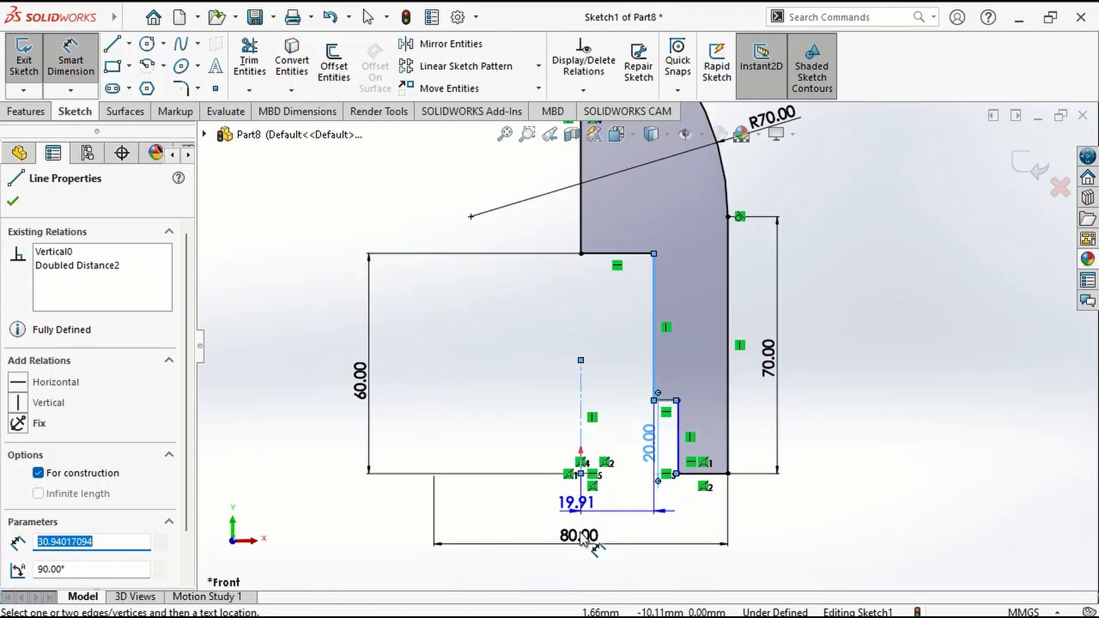
pyautogui.scroll(-2, 580, 535)
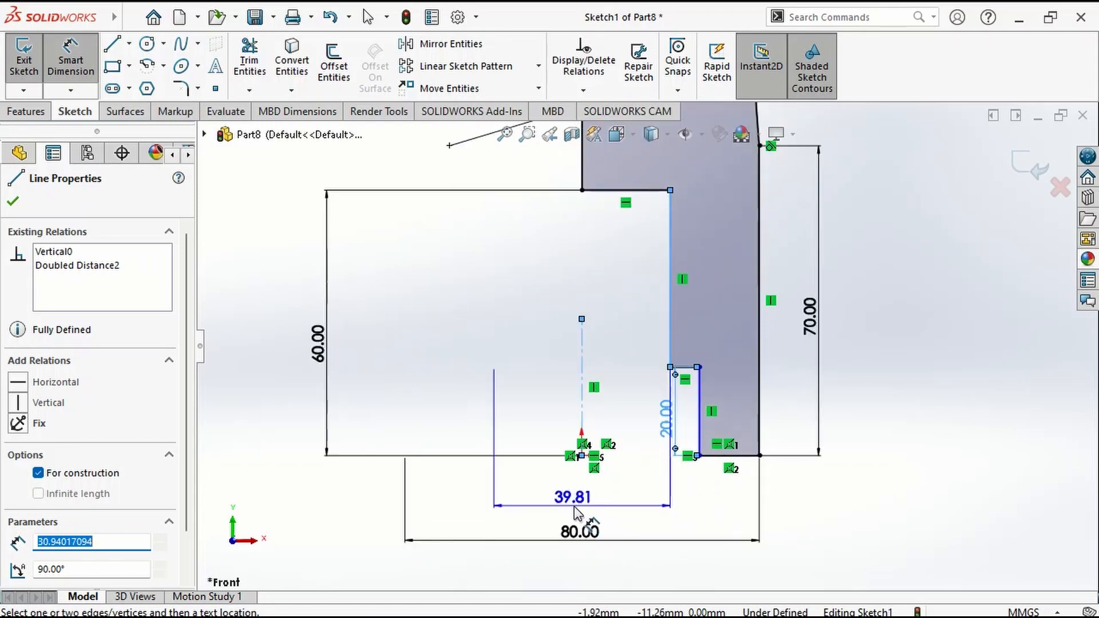
pyautogui.click(575, 508)
pyautogui.write('30')
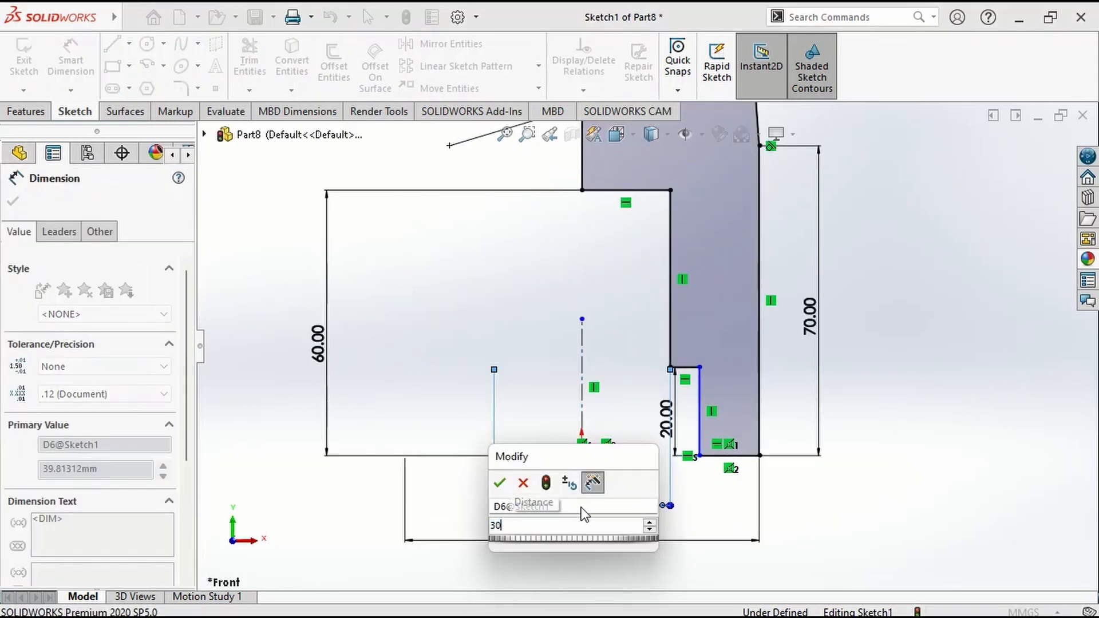
pyautogui.press('Return')
# Dimension the lower inner vertical edge about the centerline as a 50 mm diameter.
pyautogui.click(698, 418)
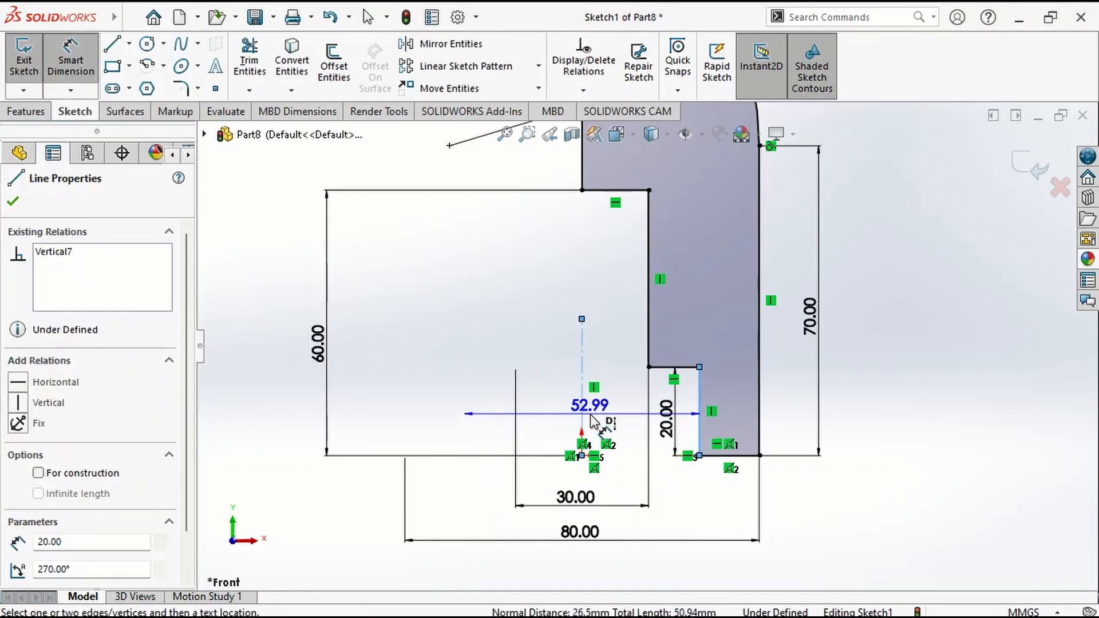
pyautogui.click(583, 418)
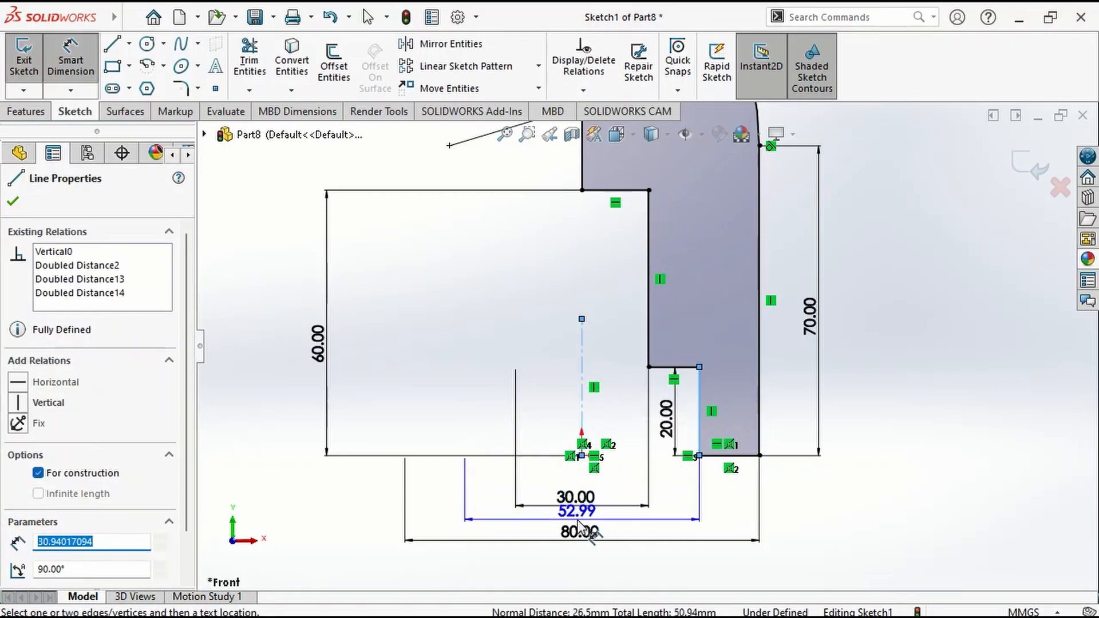
pyautogui.click(578, 524)
pyautogui.write('50')
pyautogui.press('Return')
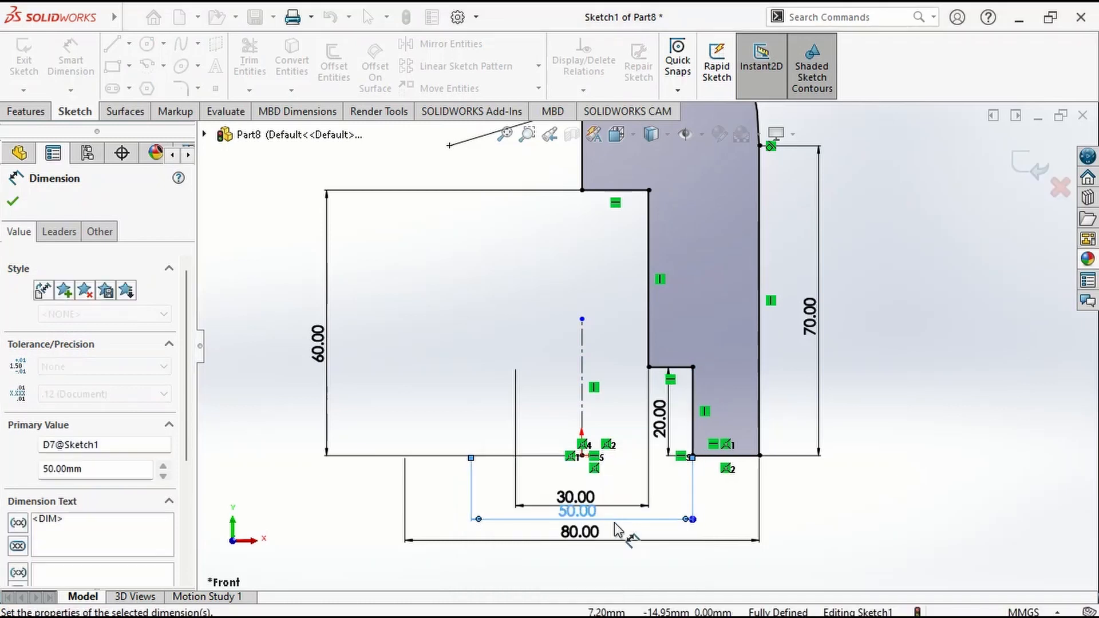
# Move the 80 mm and 50 mm diameter dimensions further below the profile to space them apart.
pyautogui.press('Escape')
pyautogui.moveTo(596, 538); pyautogui.dragTo(589, 564)
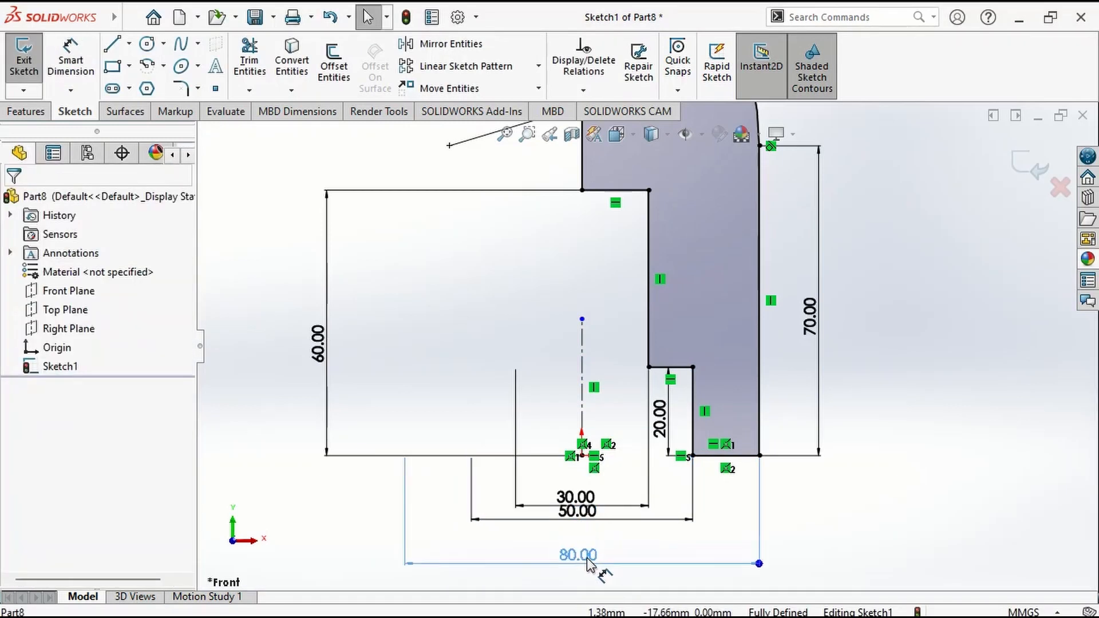
pyautogui.moveTo(578, 511)
pyautogui.mouseDown()
pyautogui.moveTo(578, 540)
pyautogui.moveTo(579, 522)
pyautogui.mouseUp()
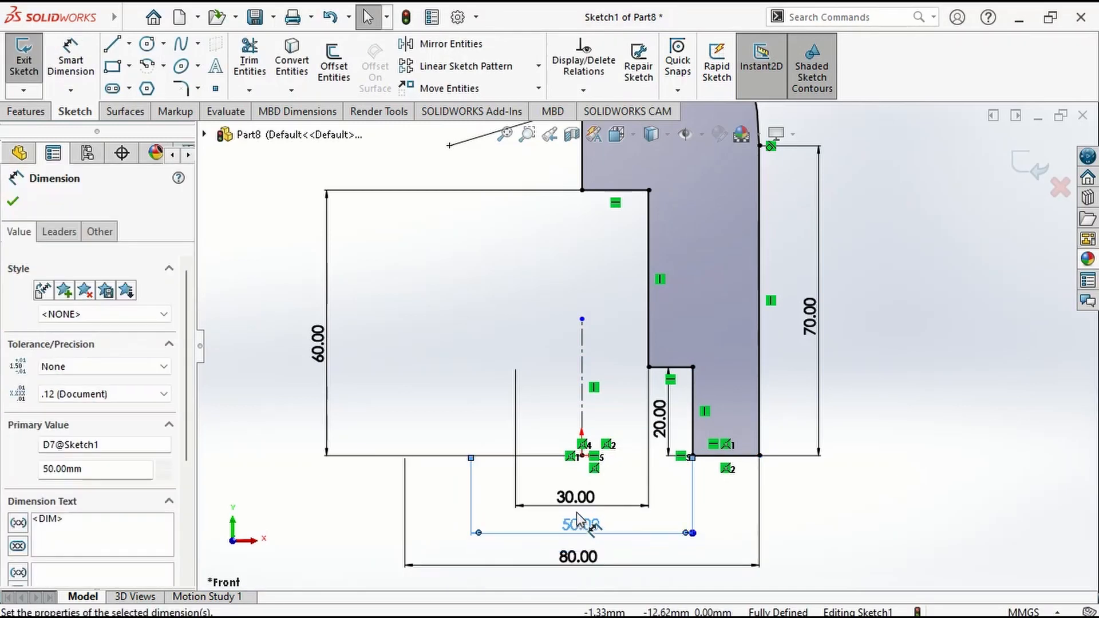
# Revolve the half-profile 360 degrees about the vertical centerline into a solid body.
pyautogui.scroll(5, 674, 458)
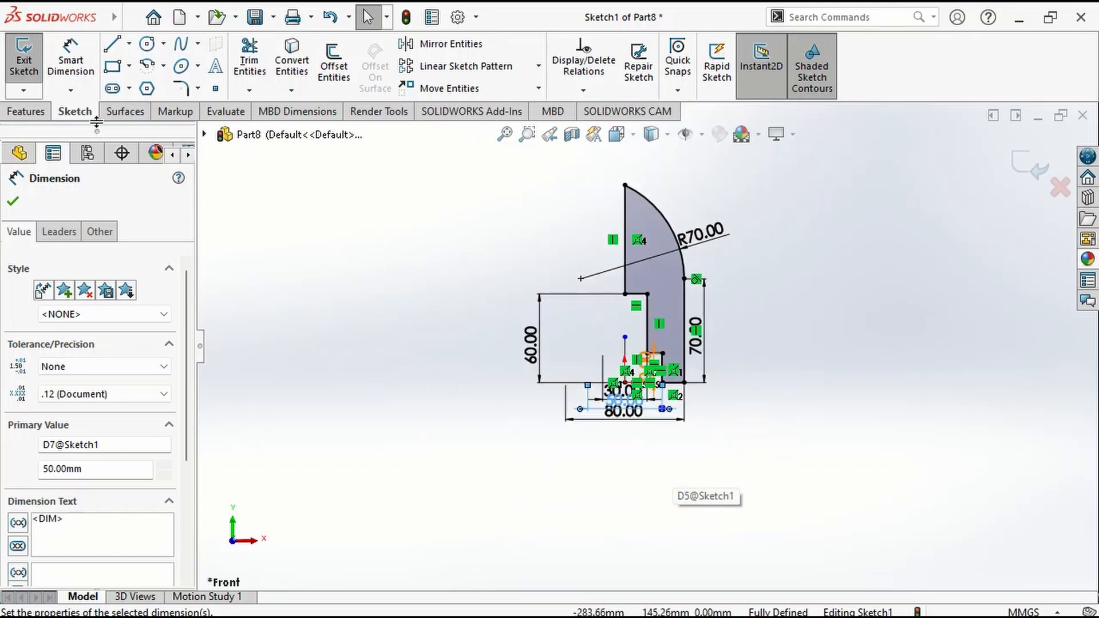
pyautogui.click(24, 111)
pyautogui.click(82, 66)
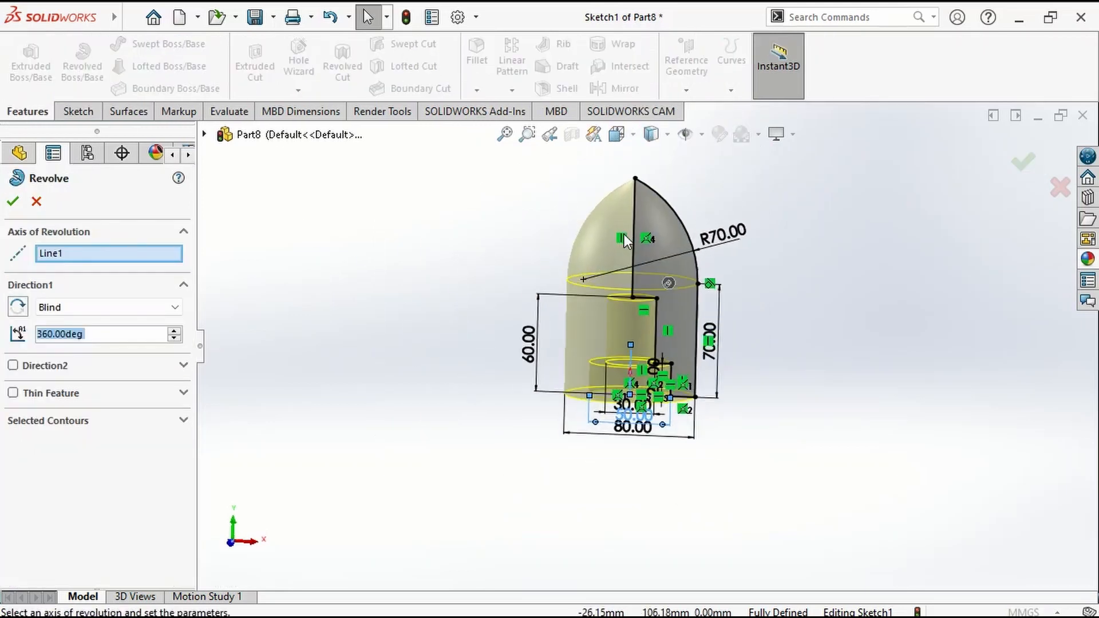
pyautogui.click(1019, 166)
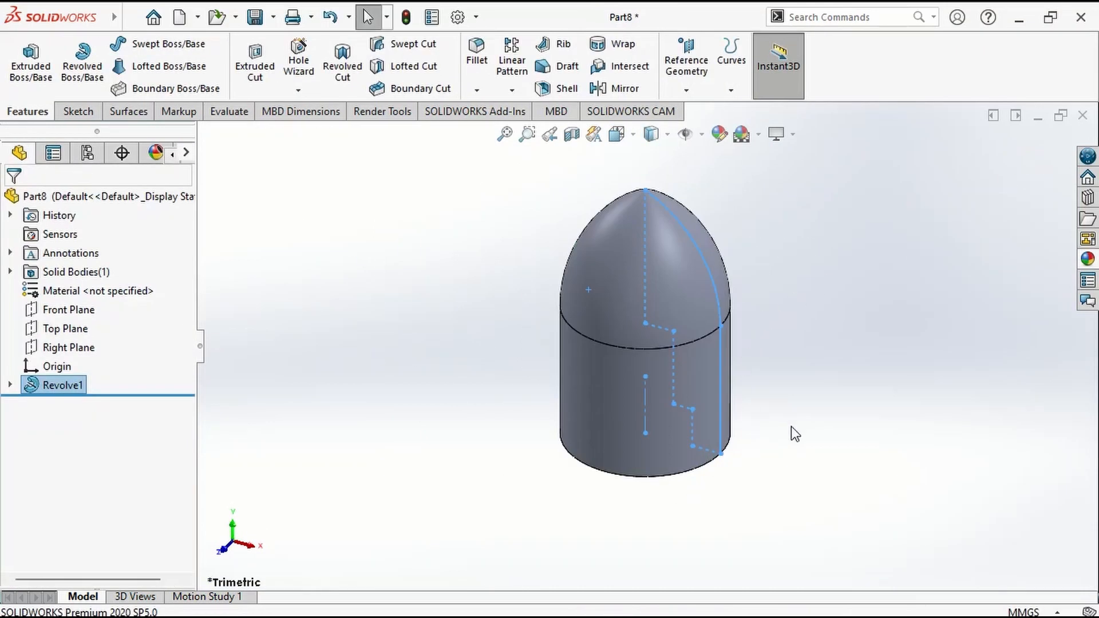
# Create a reference plane offset 10 mm above the Top Plane.
pyautogui.click(67, 328)
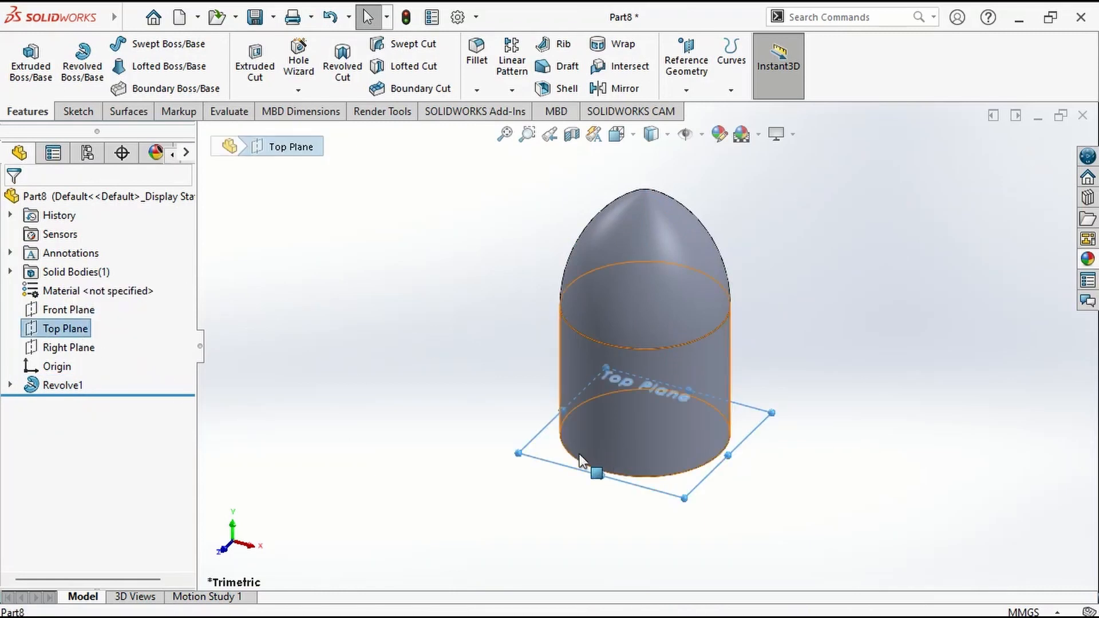
pyautogui.keyDown('ctrl'); pyautogui.moveTo(580, 455); pyautogui.dragTo(549, 450); pyautogui.keyUp('ctrl')
pyautogui.click(135, 413)
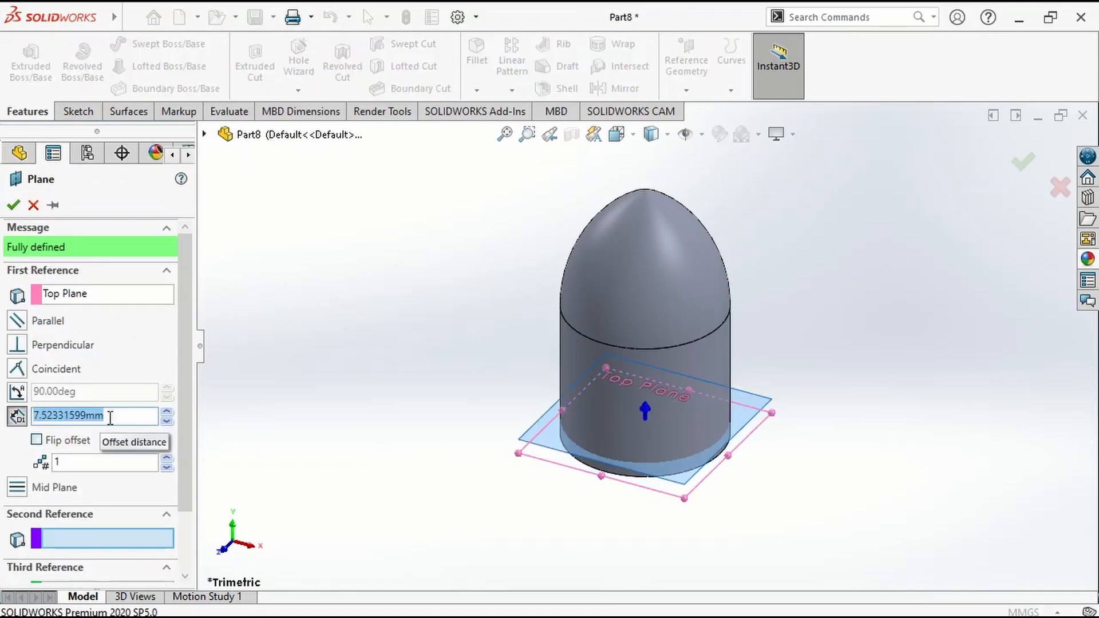
pyautogui.write('10')
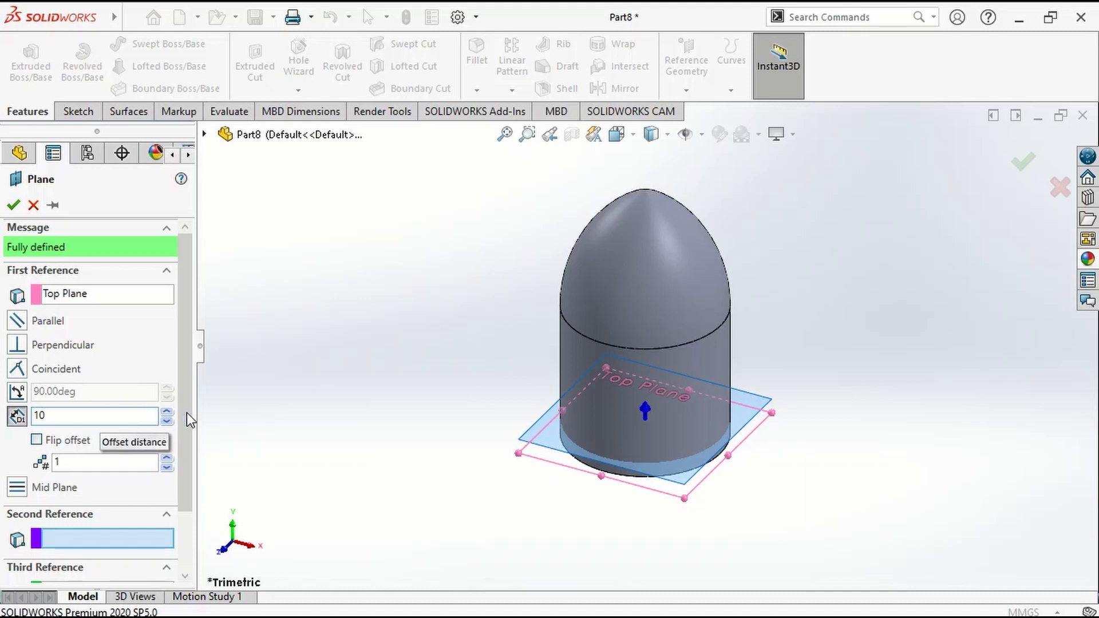
pyautogui.press('Return')
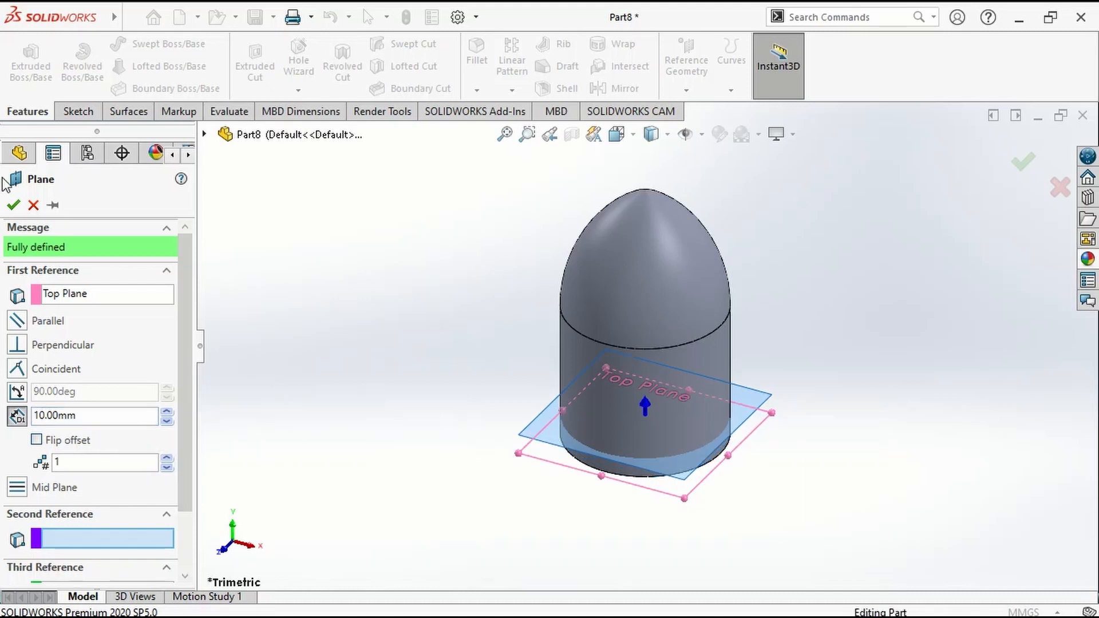
pyautogui.click(11, 205)
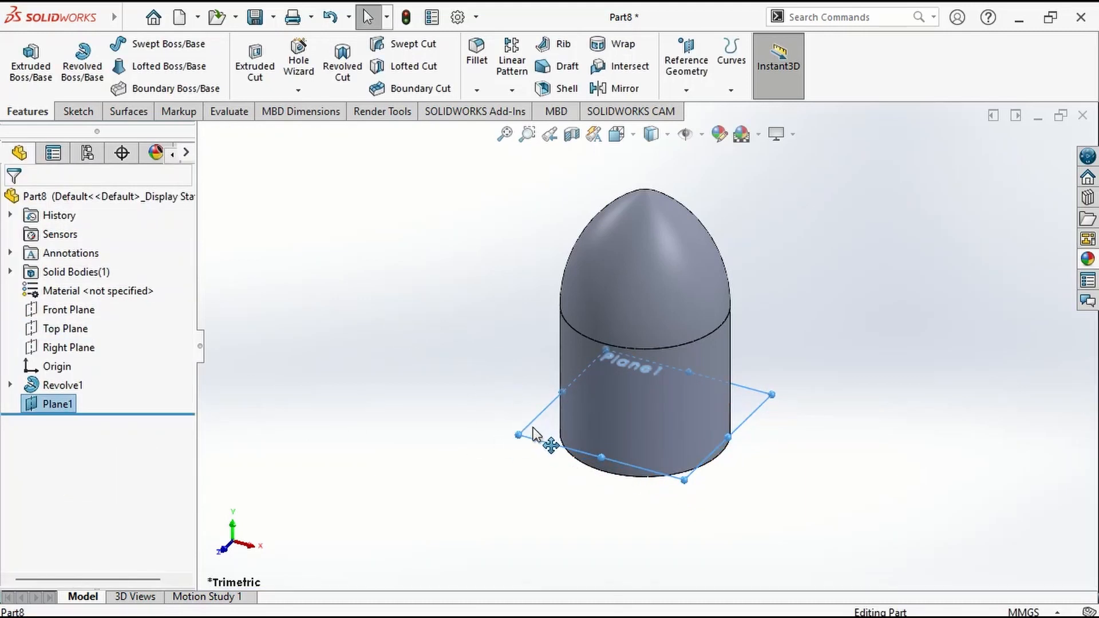
# Sketch on the new plane a circle offset 1 mm inward from the body's outer circular edge.
pyautogui.click(545, 442)
pyautogui.click(608, 377)
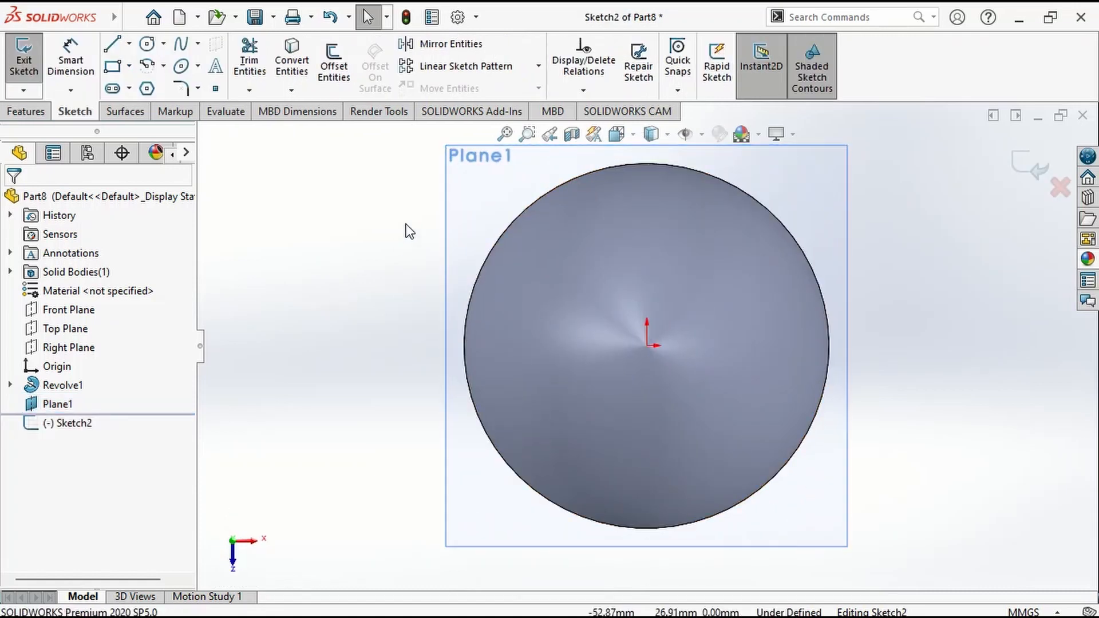
pyautogui.click(334, 66)
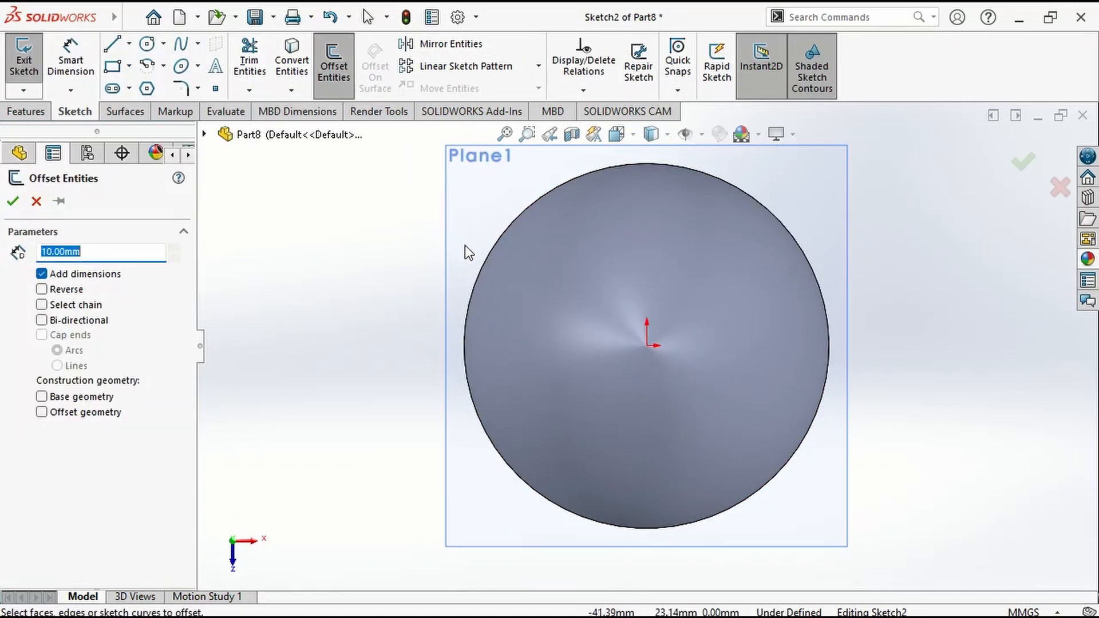
pyautogui.click(490, 250)
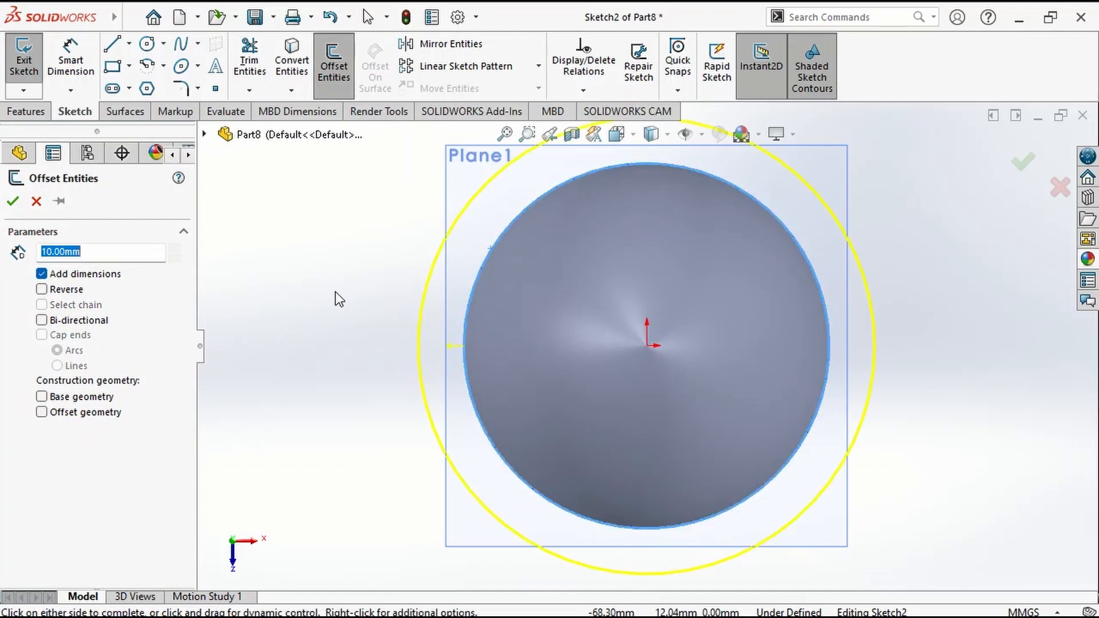
pyautogui.write('1')
pyautogui.press('Return')
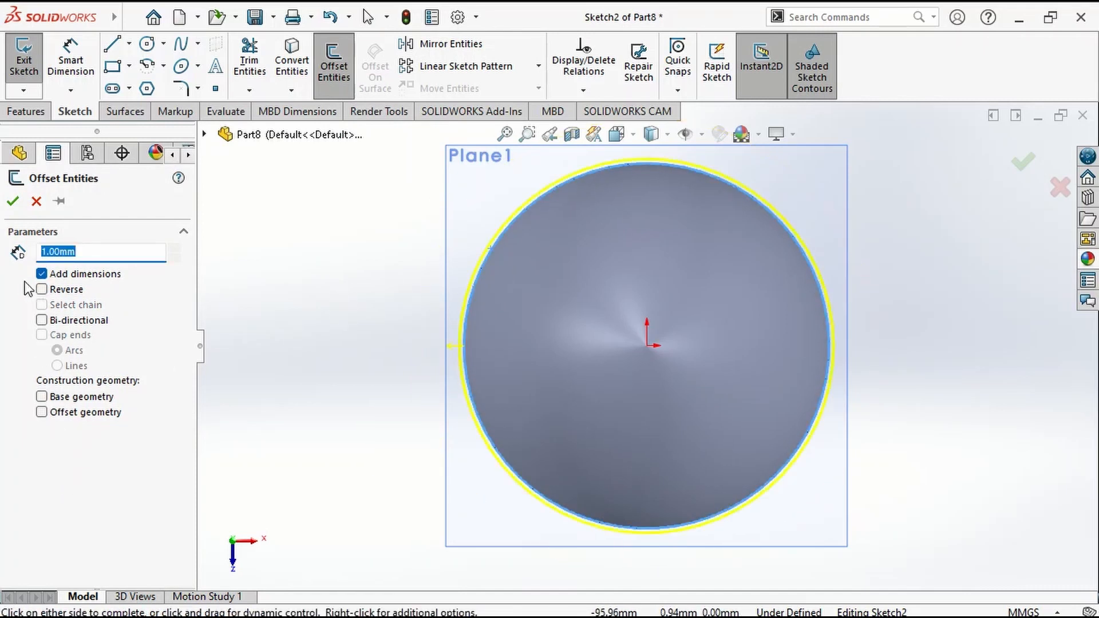
pyautogui.click(42, 289)
pyautogui.click(12, 201)
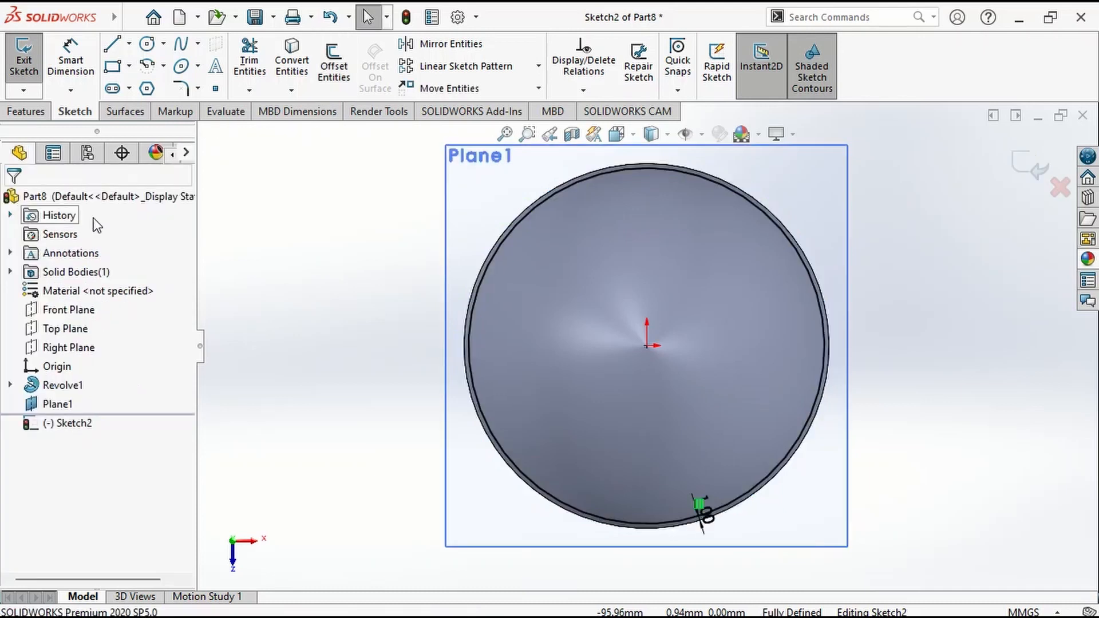
# Create a constant-pitch helix from the offset circle, defined by Height and Revolution, with a 30 mm height and 0.3 revolutions.
pyautogui.click(26, 111)
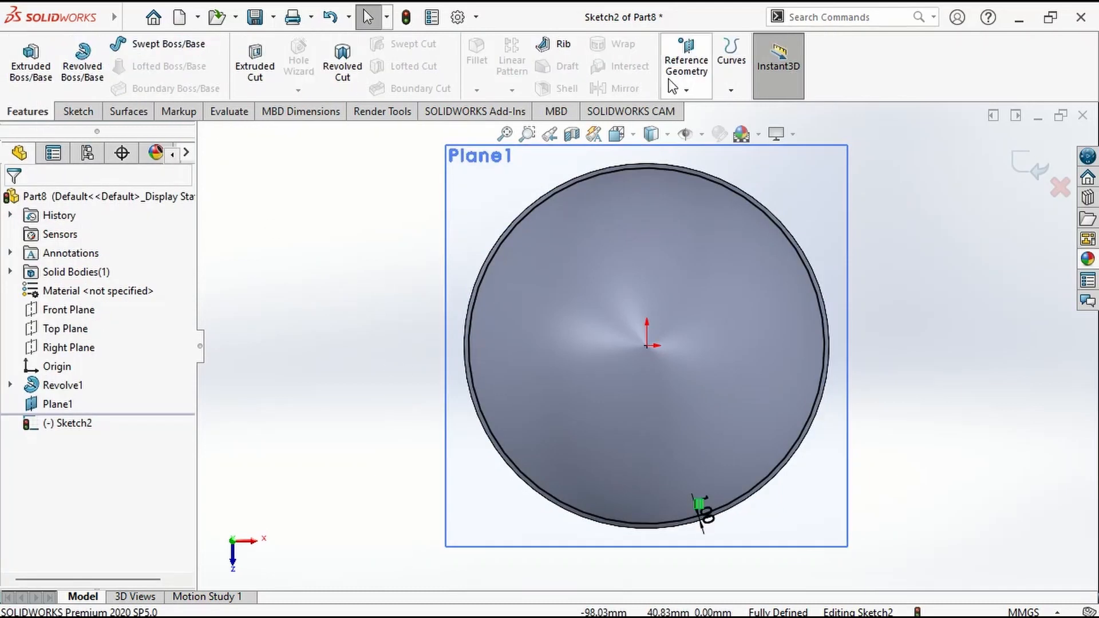
pyautogui.click(731, 66)
pyautogui.click(747, 132)
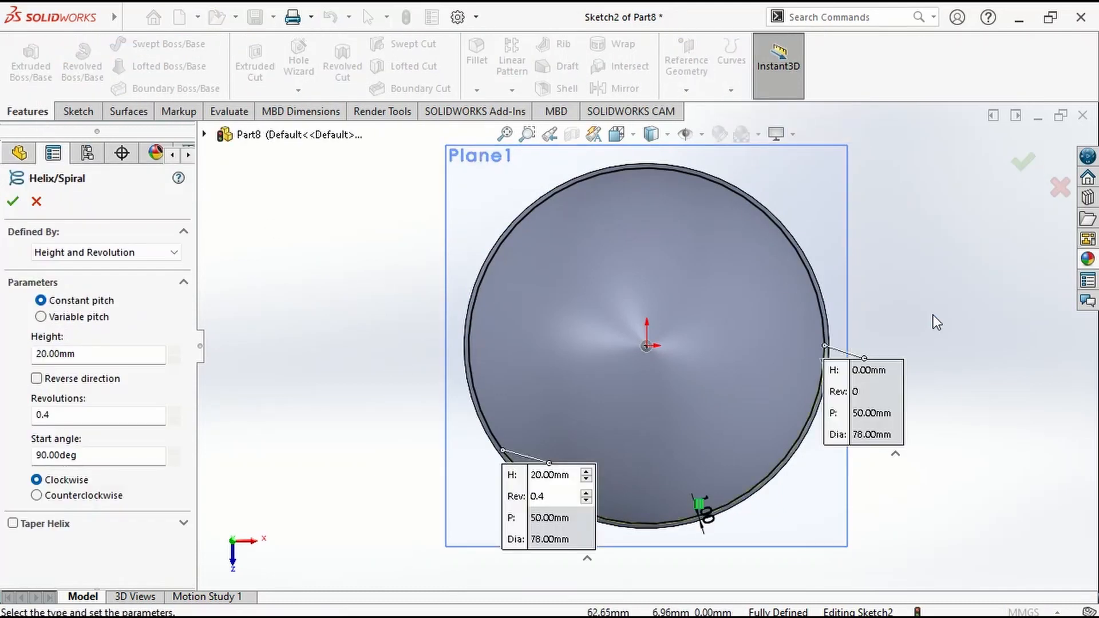
pyautogui.hotkey('ctrl', '7')
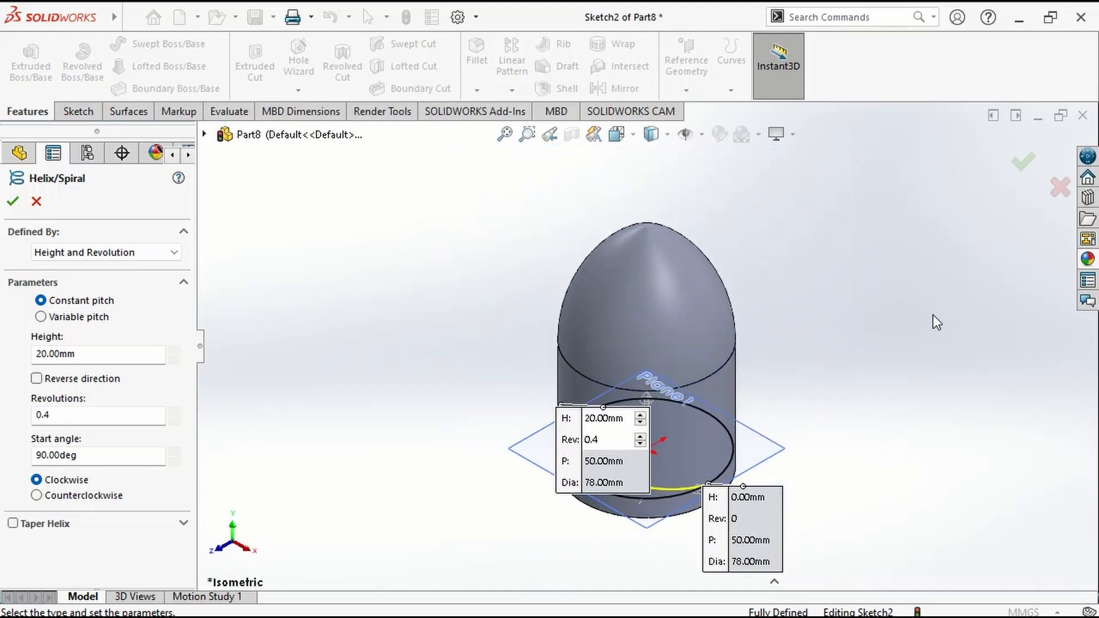
pyautogui.scroll(-3, 696, 431)
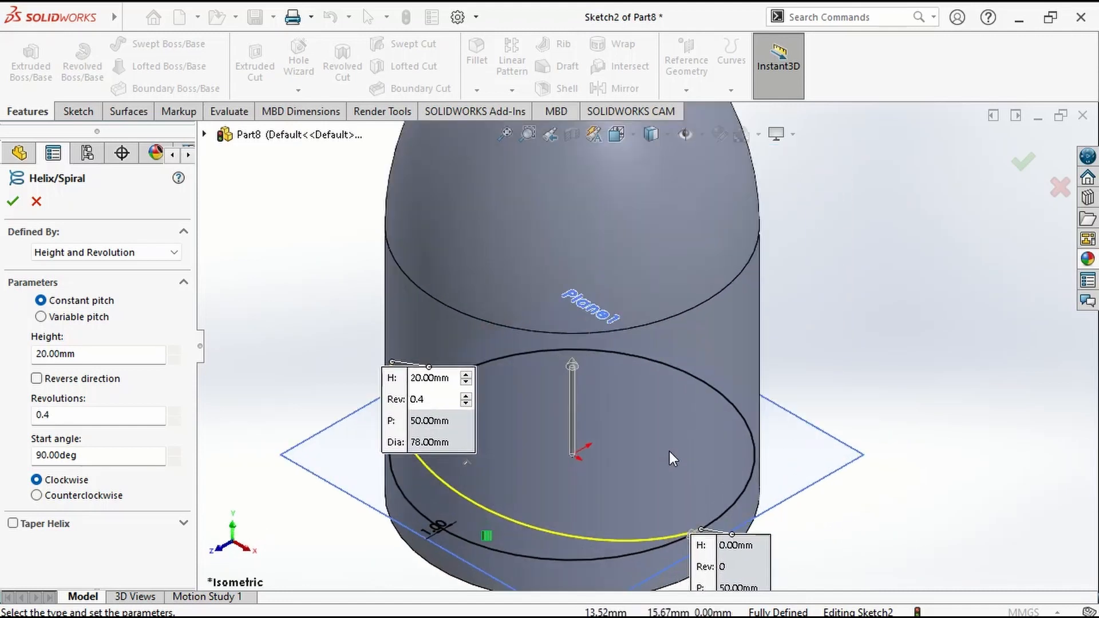
pyautogui.click(76, 251)
pyautogui.click(63, 281)
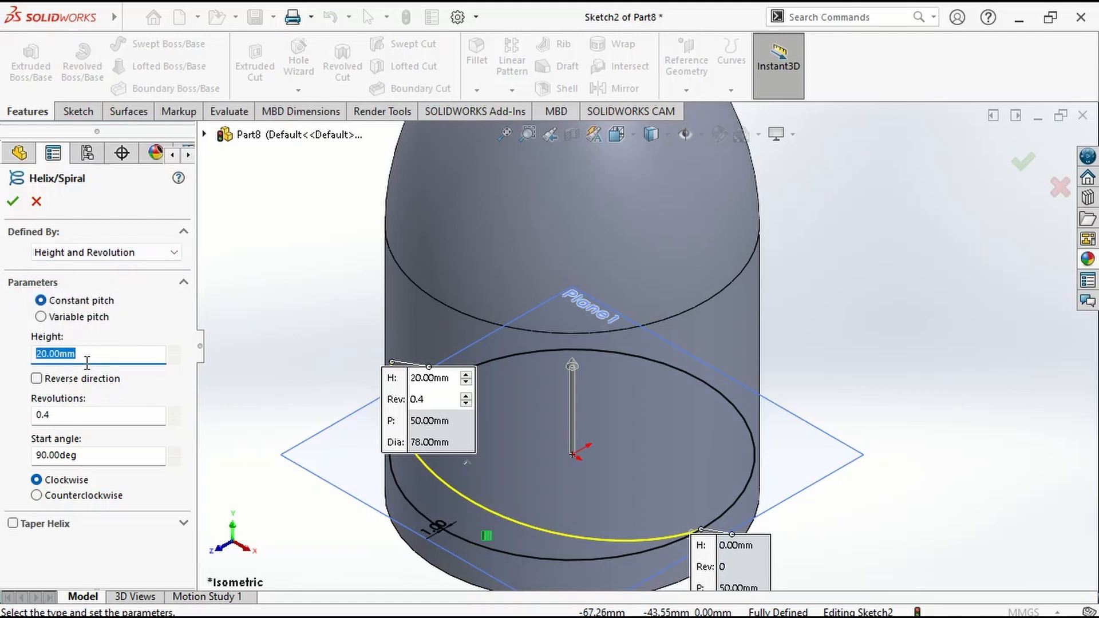
pyautogui.click(42, 414)
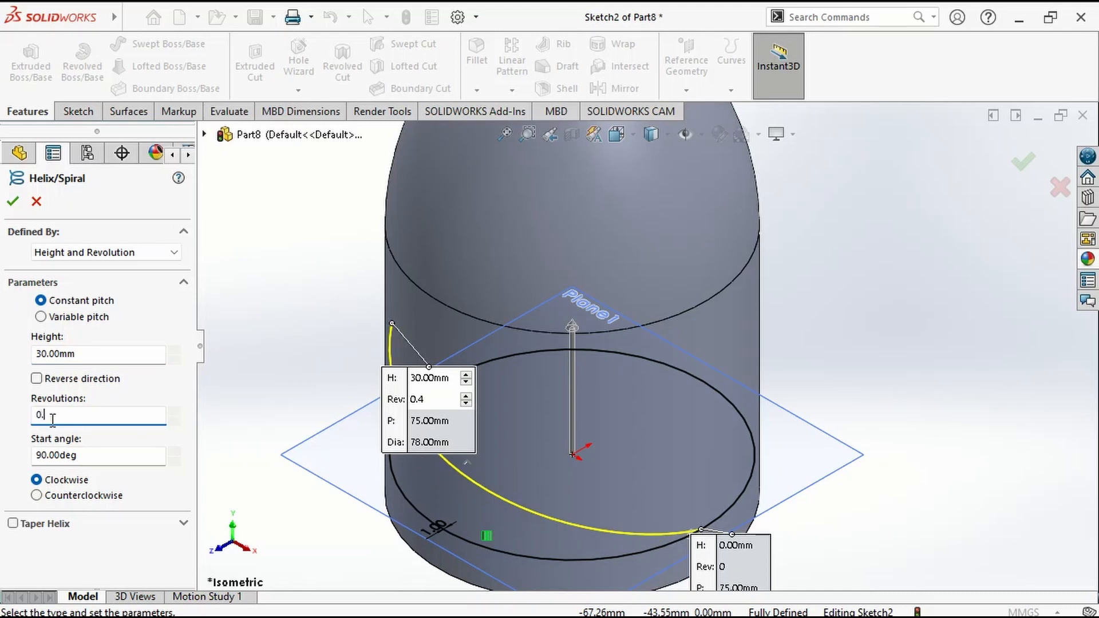
pyautogui.click(1, 443)
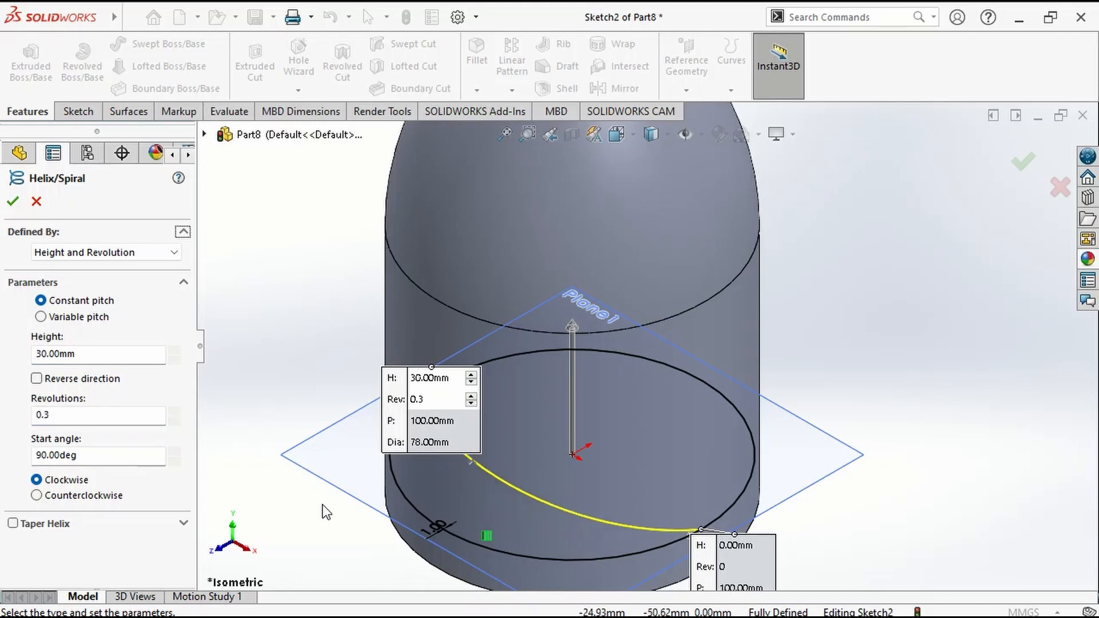
pyautogui.moveTo(326, 511); pyautogui.dragTo(235, 404, button='middle')
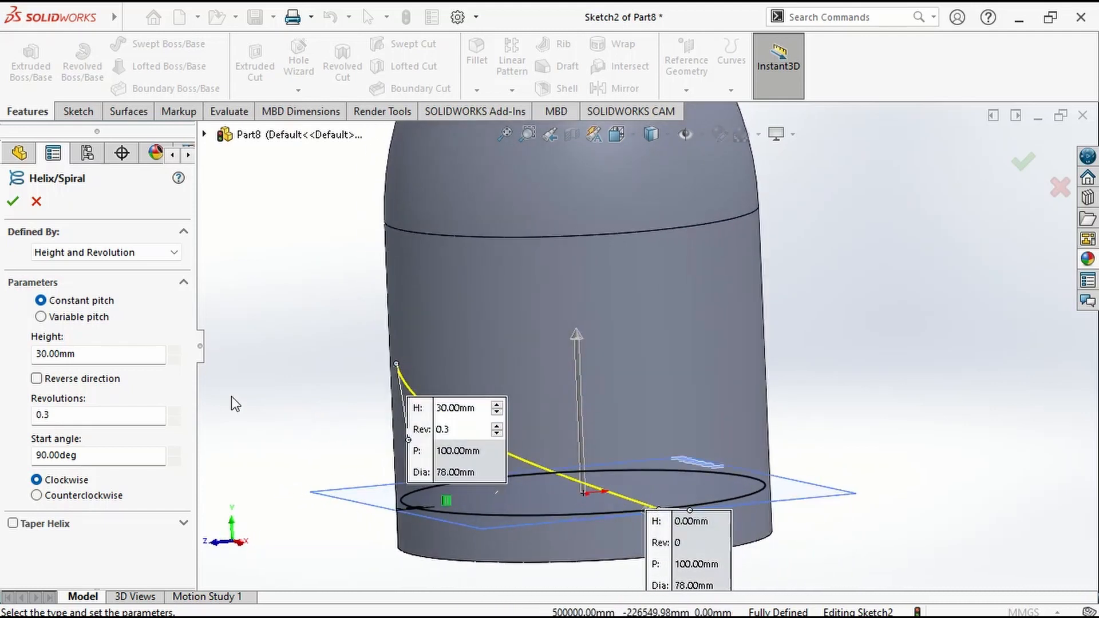
pyautogui.click(13, 201)
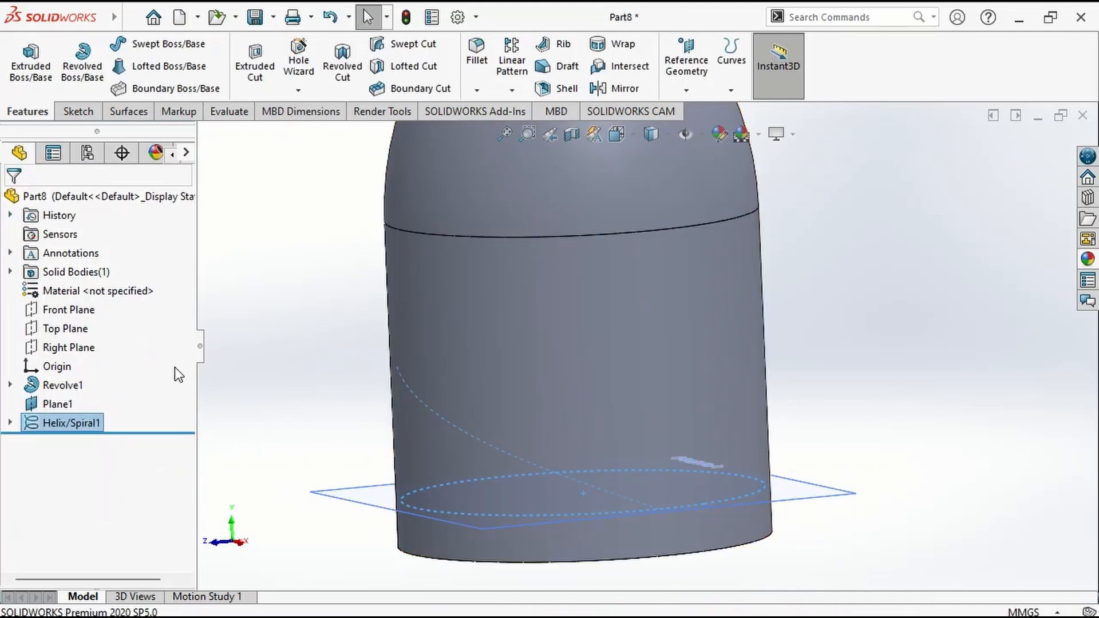
# Create a reference plane offset 5 mm below Plane1.
pyautogui.scroll(3, 314, 384)
pyautogui.click(389, 411)
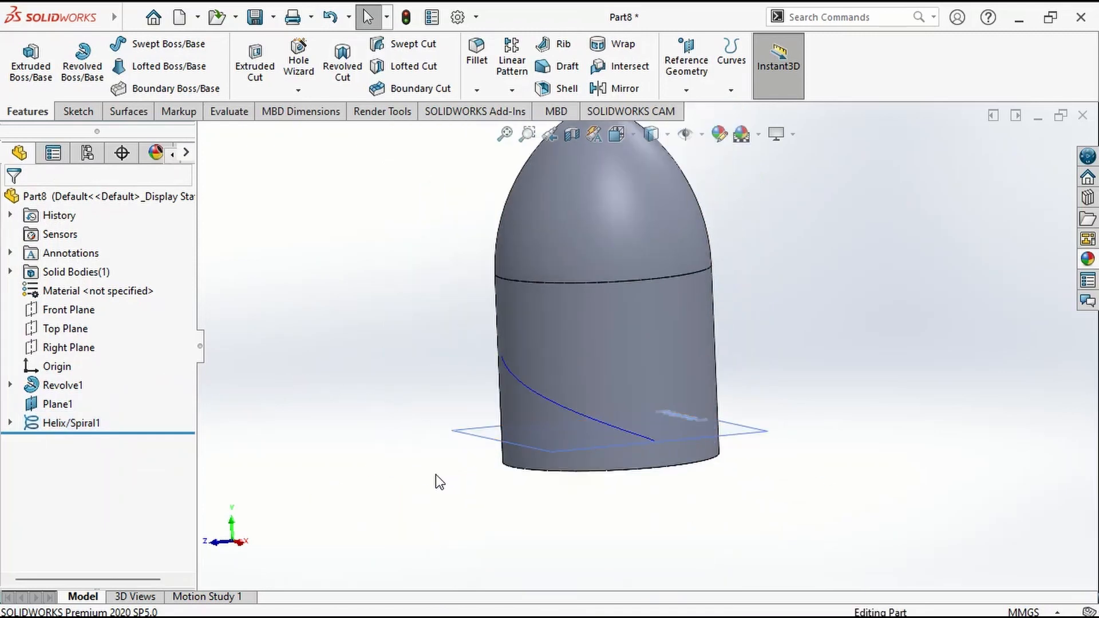
pyautogui.click(475, 437)
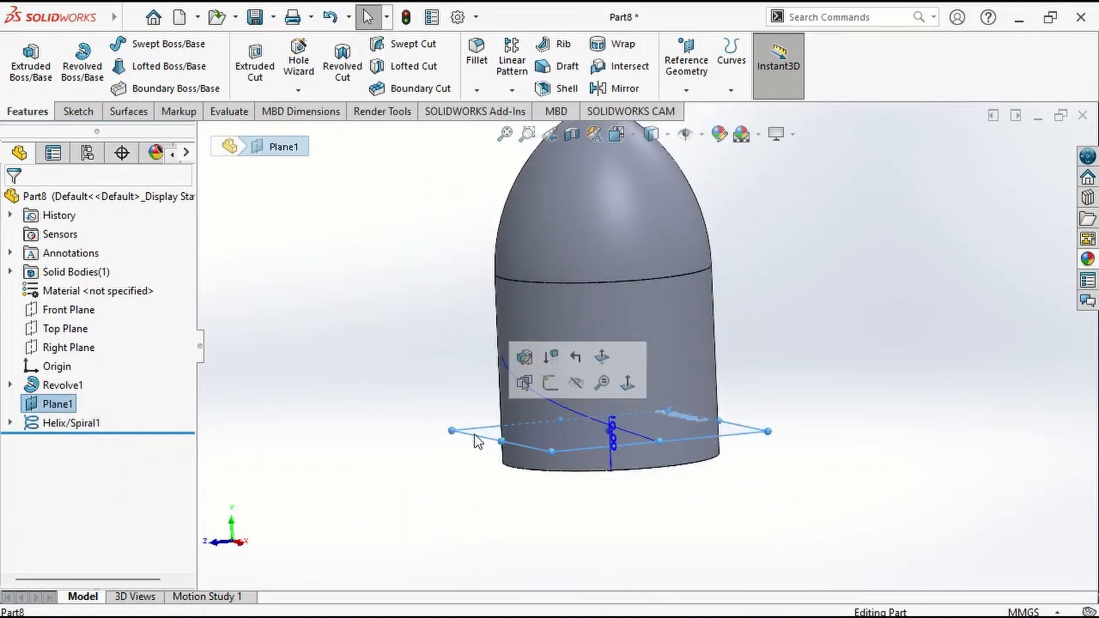
pyautogui.keyDown('ctrl'); pyautogui.moveTo(478, 441); pyautogui.dragTo(445, 462); pyautogui.keyUp('ctrl')
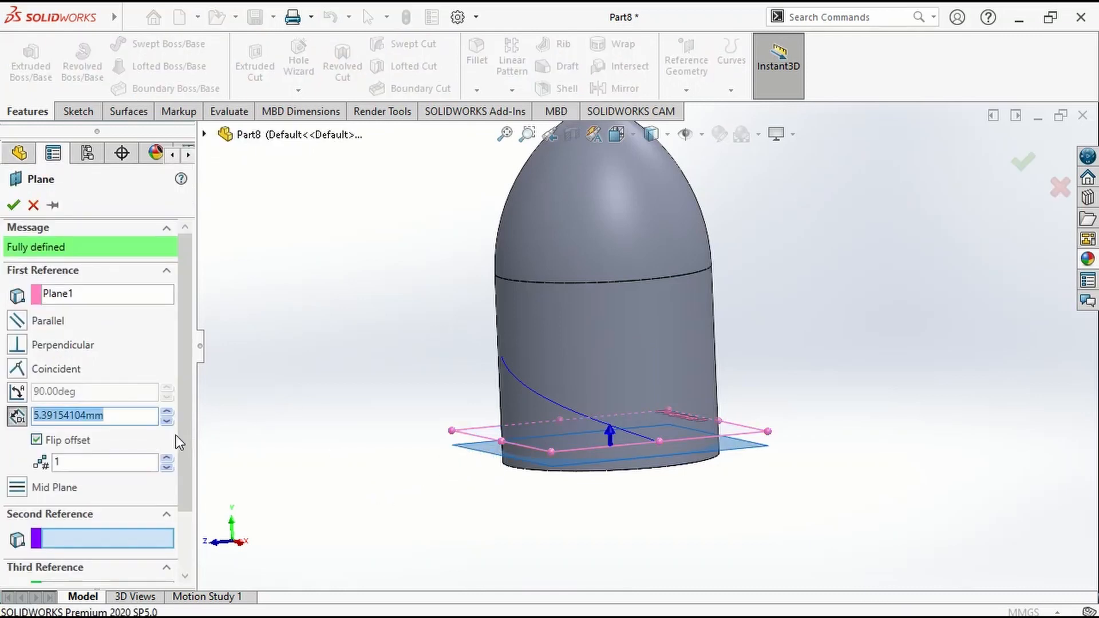
pyautogui.write('5')
pyautogui.press('Return')
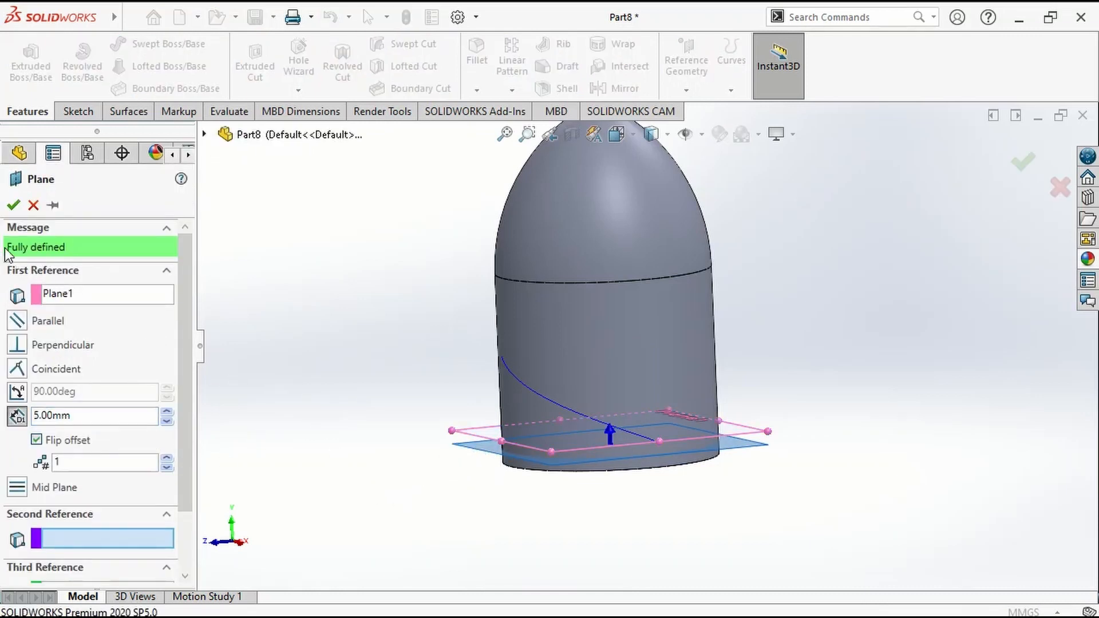
pyautogui.click(15, 205)
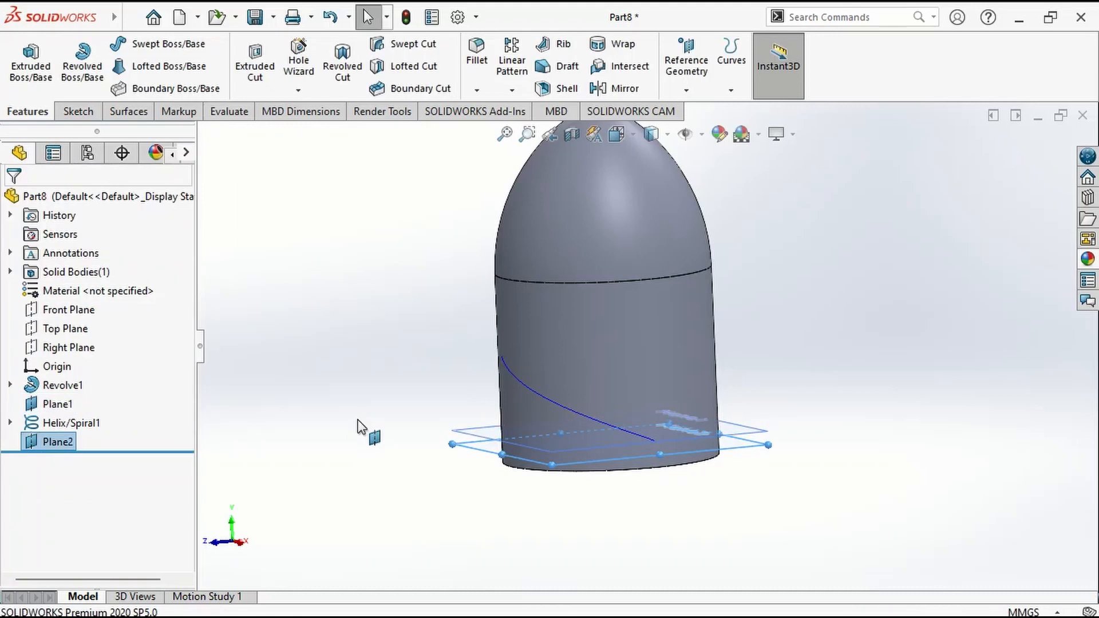
# Sketch a circle about 193 mm in diameter on the new lower plane, centered on the origin.
pyautogui.click(489, 446)
pyautogui.click(558, 403)
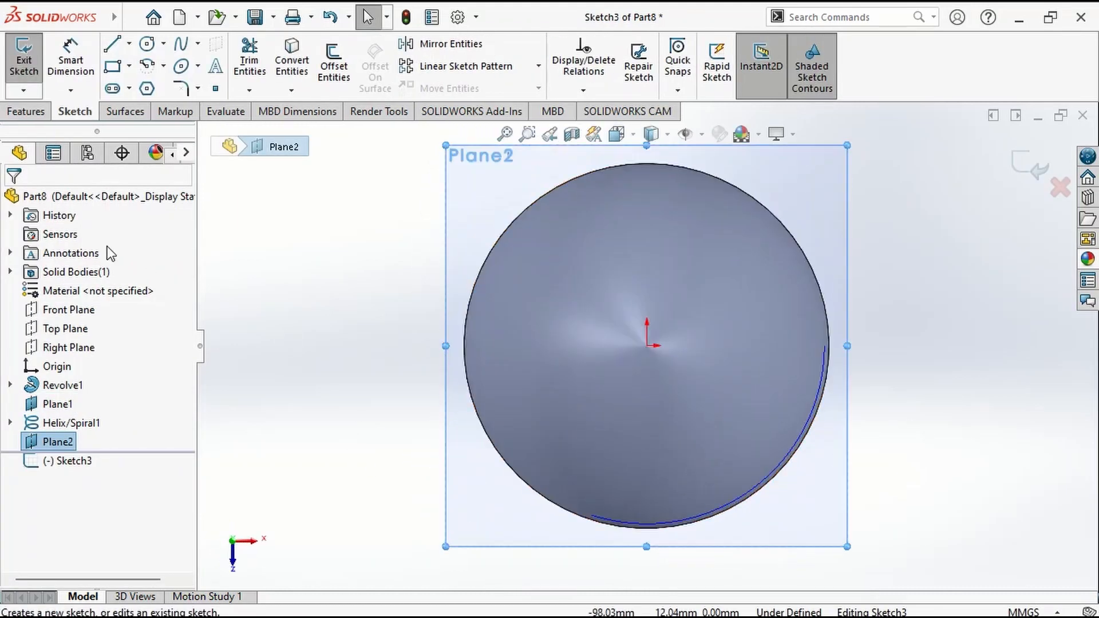
pyautogui.click(147, 44)
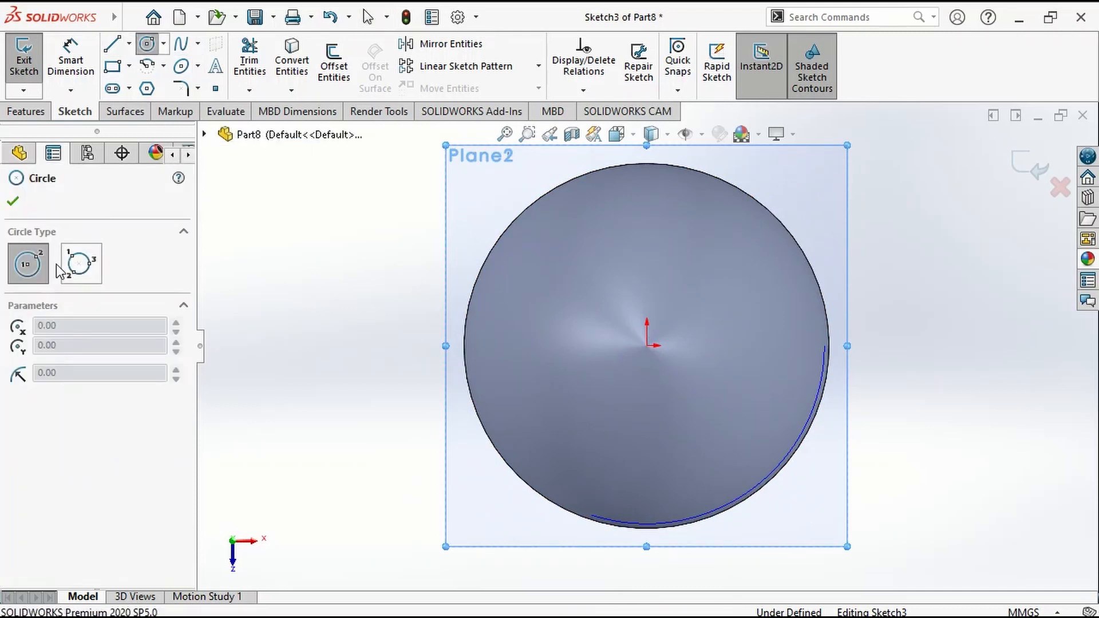
pyautogui.click(648, 346)
pyautogui.scroll(3, 647, 346)
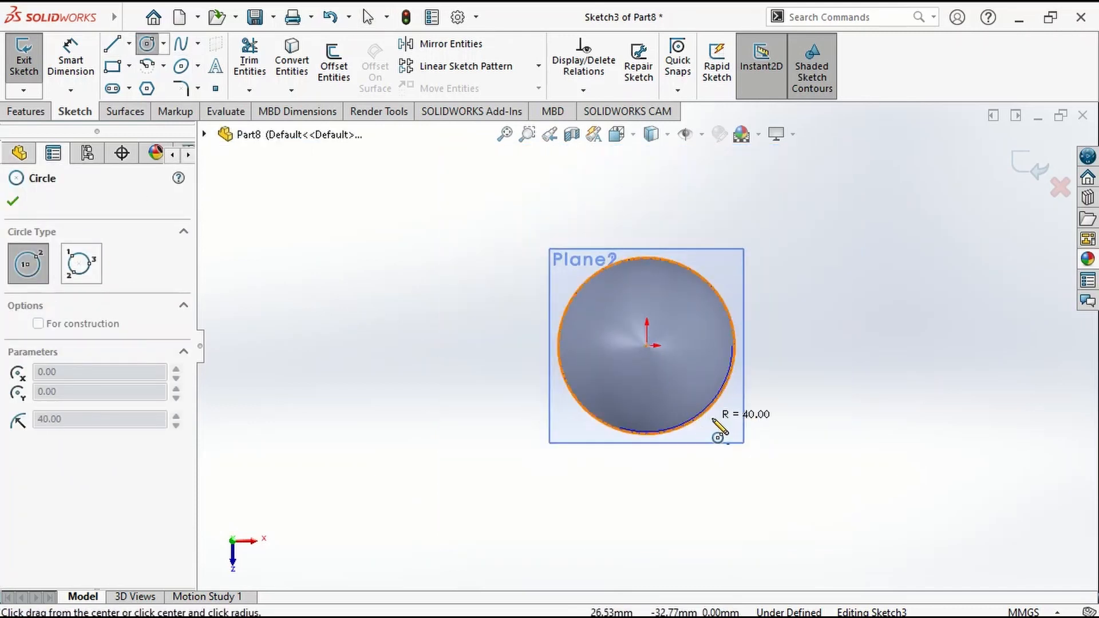
pyautogui.click(859, 342)
# Dimension the large circle's diameter as 230 mm.
pyautogui.moveTo(933, 382); pyautogui.dragTo(927, 341, button='right')
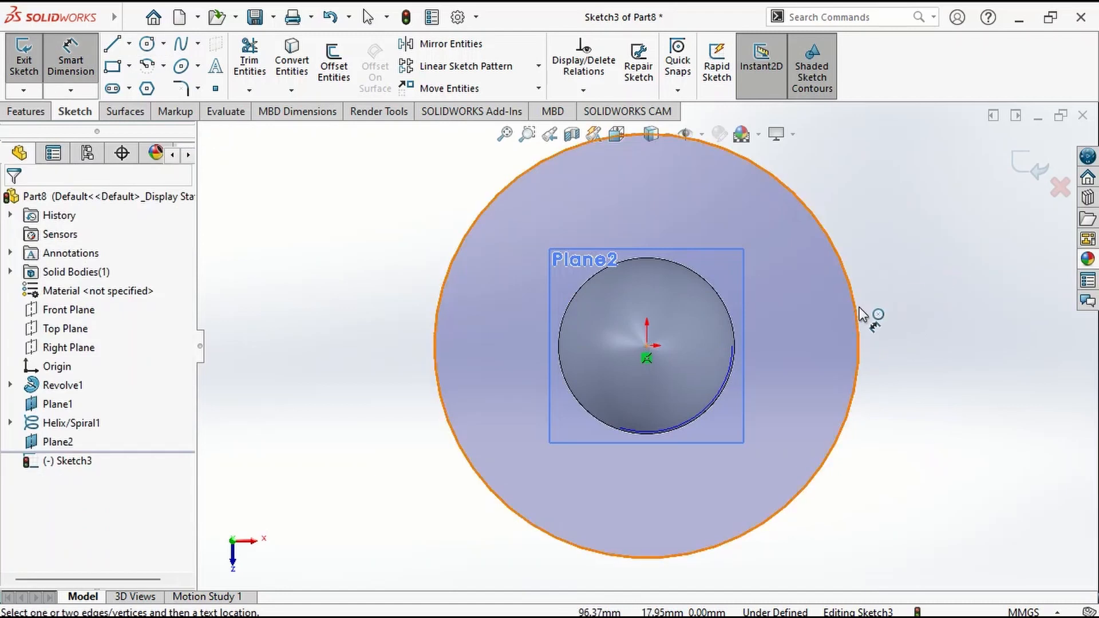
pyautogui.click(860, 307)
pyautogui.click(949, 323)
pyautogui.write('23')
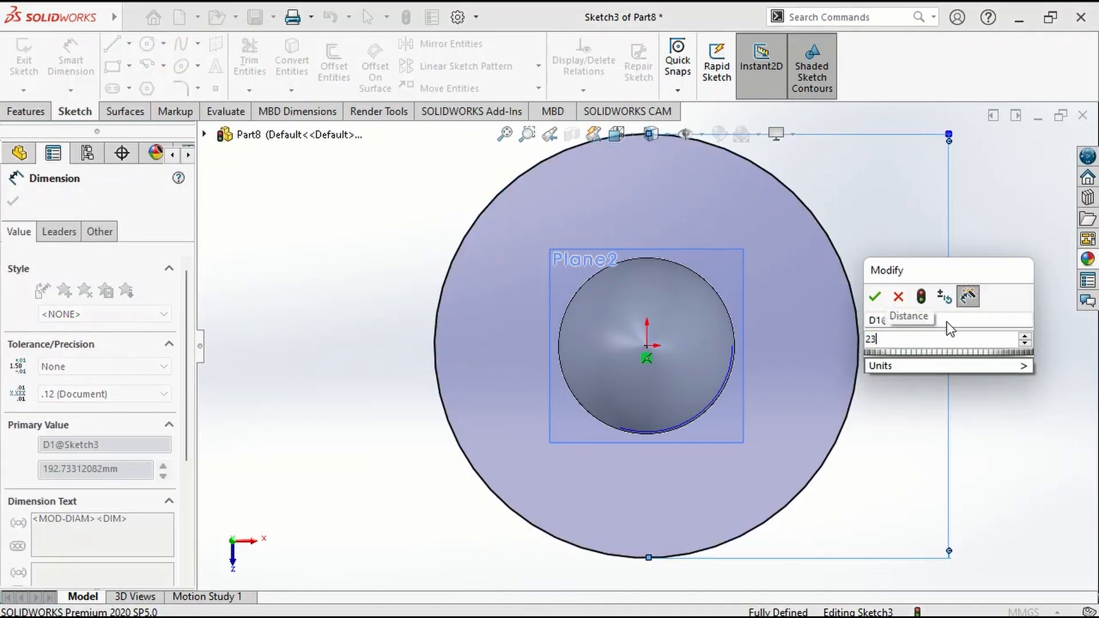
pyautogui.write('0')
pyautogui.press('Return')
# Create a constant-pitch helix from the 230 mm circle, defined by Height and Revolution, with a 60 mm height and 0.3 revolutions.
pyautogui.moveTo(947, 322)
pyautogui.mouseDown(button='middle')
pyautogui.moveTo(879, 351)
pyautogui.moveTo(879, 247)
pyautogui.mouseUp(button='middle')
pyautogui.click(25, 111)
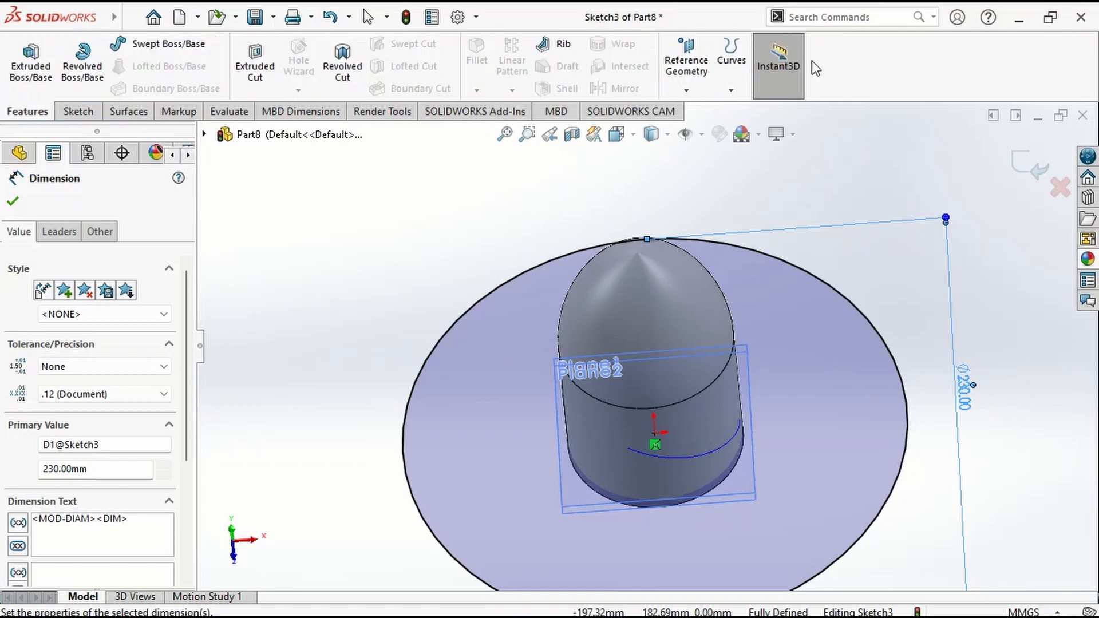
pyautogui.click(731, 63)
pyautogui.click(754, 134)
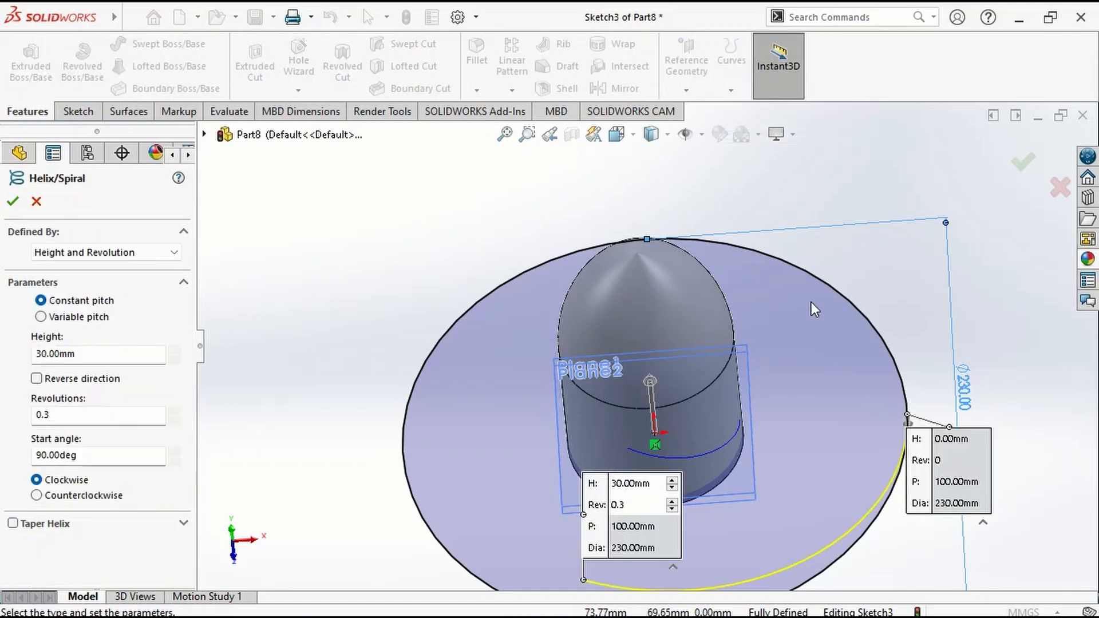
pyautogui.moveTo(848, 384); pyautogui.dragTo(808, 283, button='middle')
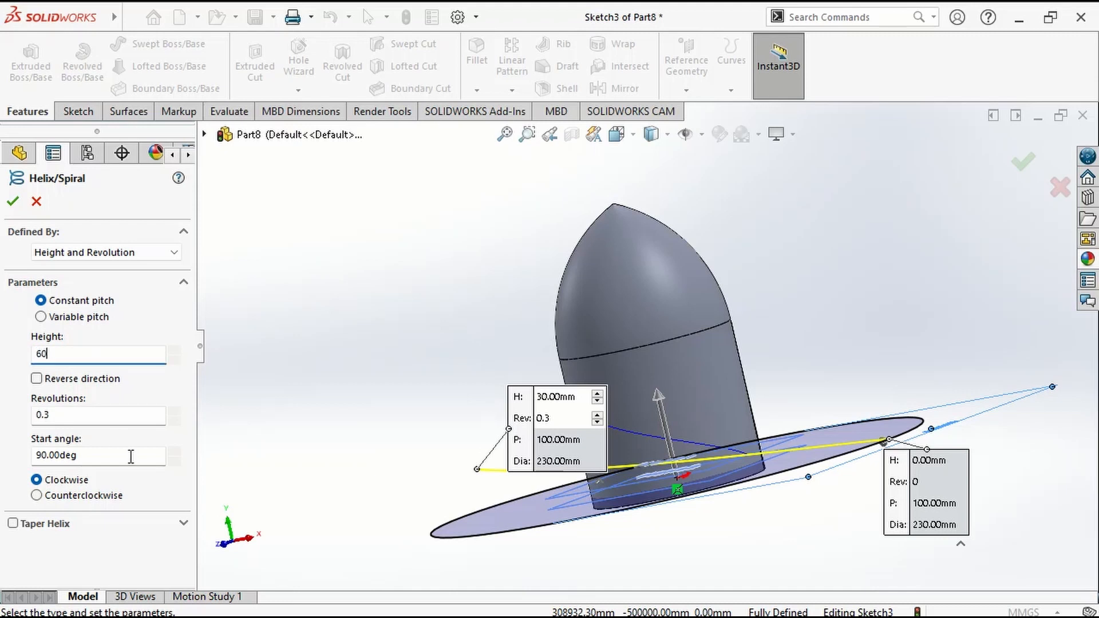
pyautogui.press('Return')
pyautogui.moveTo(530, 446); pyautogui.dragTo(447, 486, button='middle')
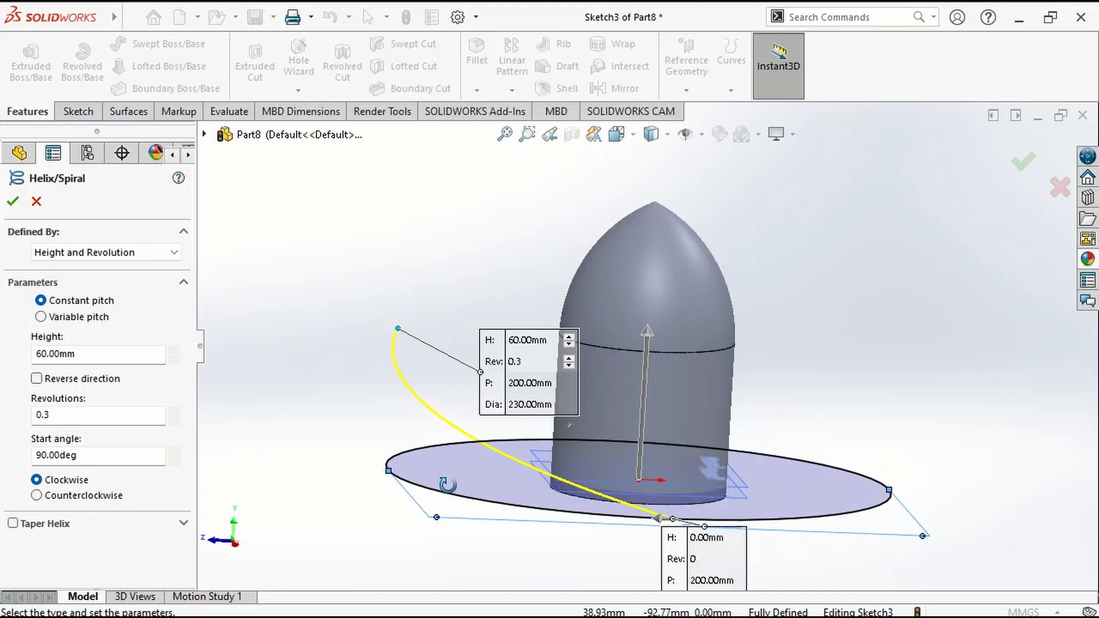
pyautogui.click(1024, 163)
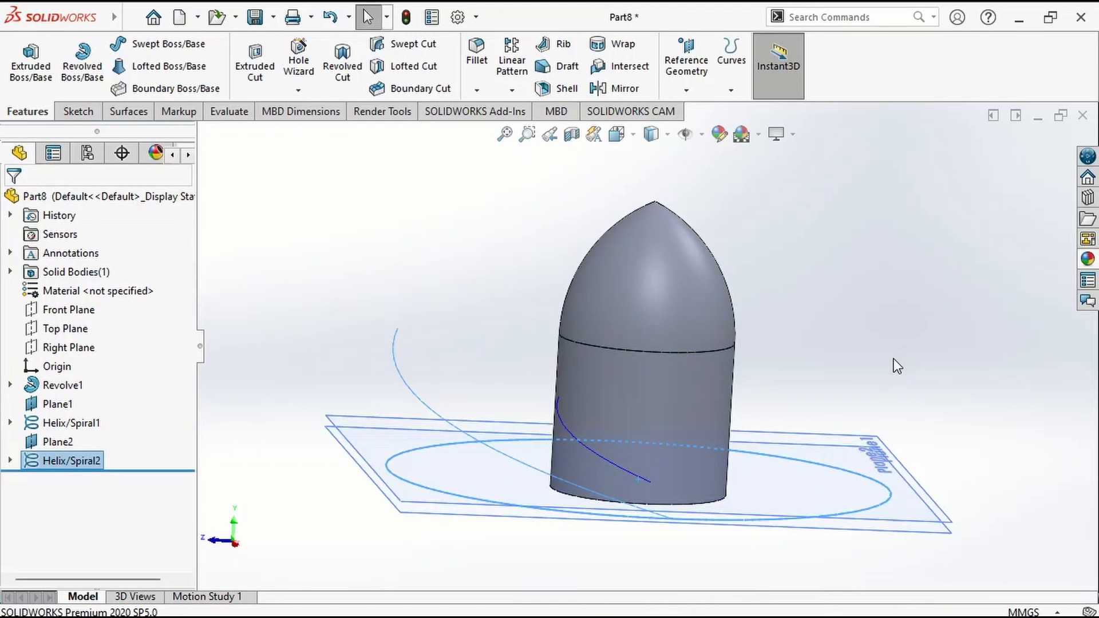
pyautogui.click(902, 345)
pyautogui.moveTo(887, 366)
pyautogui.mouseDown(button='middle')
pyautogui.moveTo(828, 372)
pyautogui.moveTo(896, 354)
pyautogui.mouseUp(button='middle')
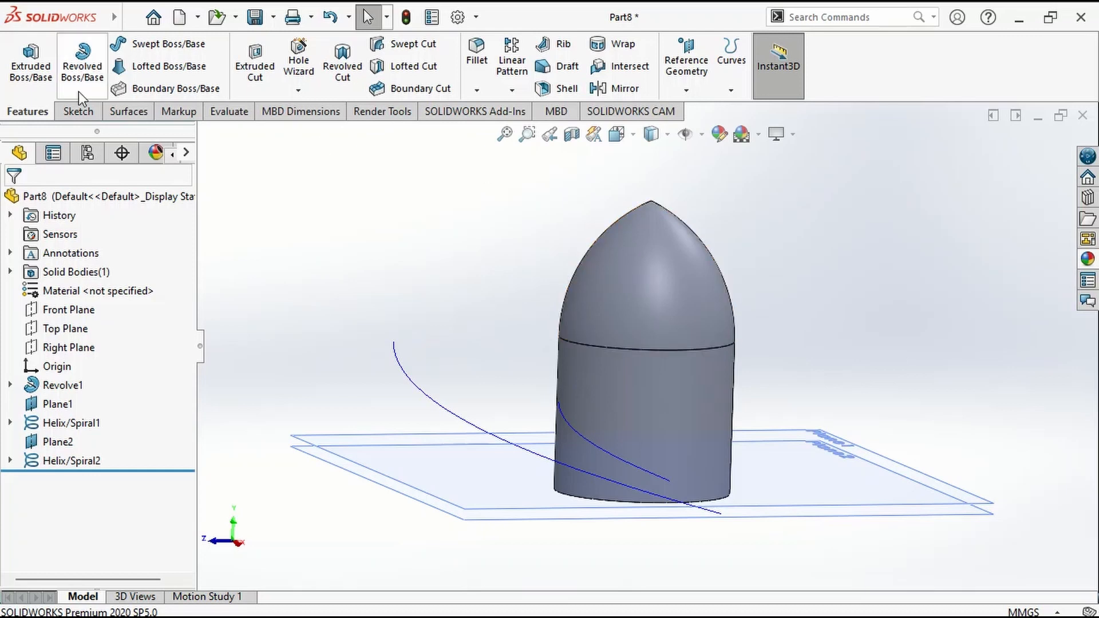
# Create a lofted surface between the inner helix and the outer helix to form the blade.
pyautogui.click(140, 113)
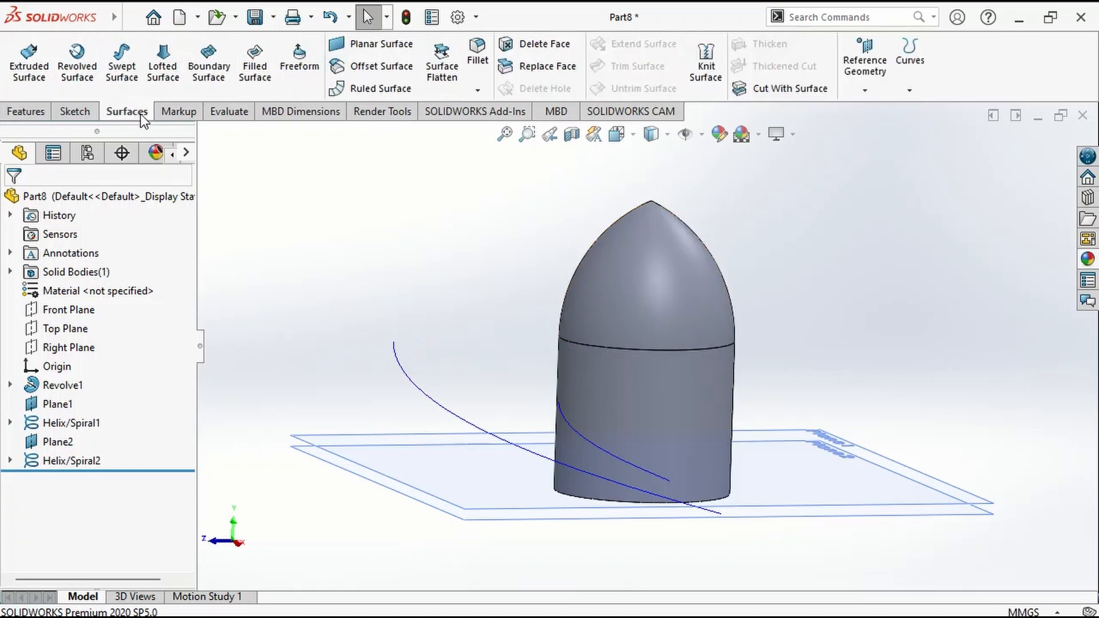
pyautogui.click(163, 69)
pyautogui.click(576, 434)
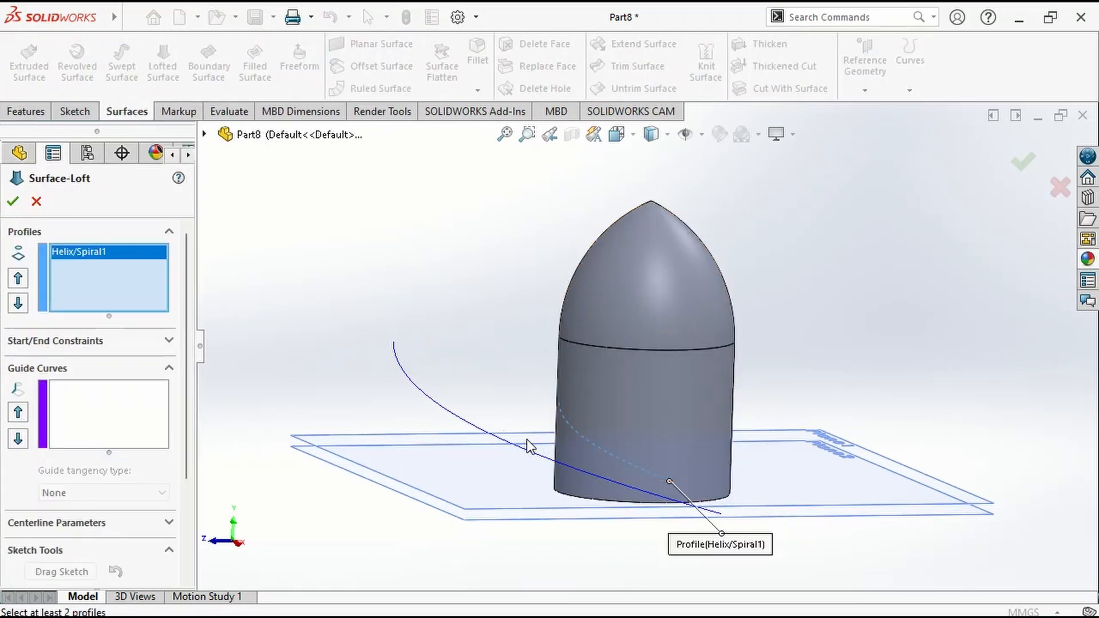
pyautogui.click(517, 450)
pyautogui.moveTo(517, 449); pyautogui.dragTo(601, 477, button='middle')
pyautogui.moveTo(634, 477); pyautogui.dragTo(586, 477, button='middle')
pyautogui.click(1026, 162)
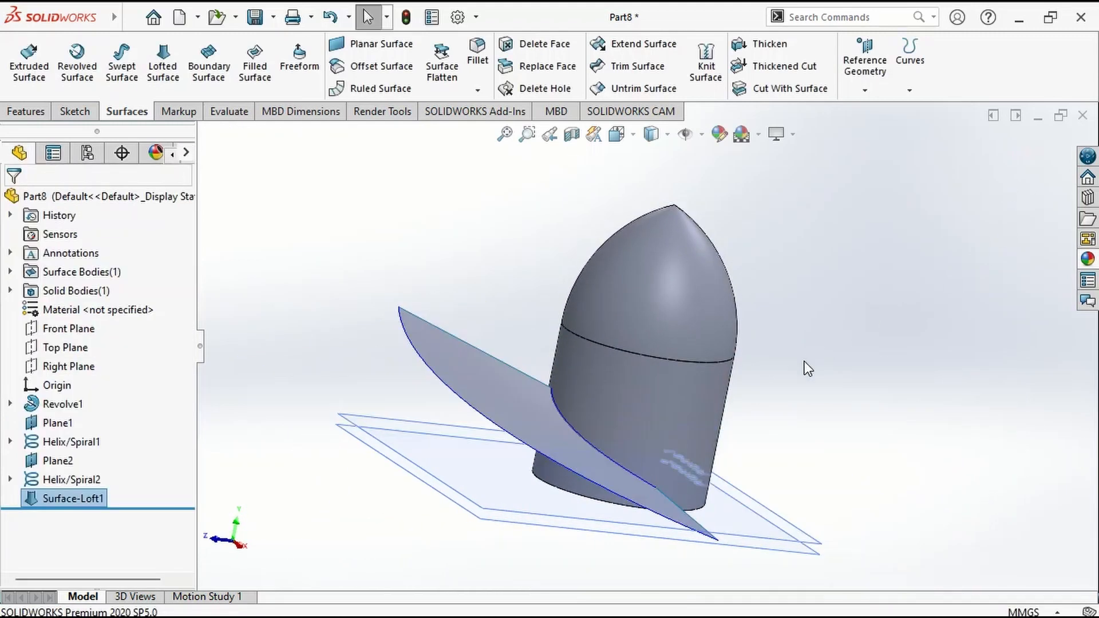
# Thicken the lofted blade surface by 3 mm on its upper side only.
pyautogui.moveTo(805, 362); pyautogui.dragTo(747, 338, button='middle')
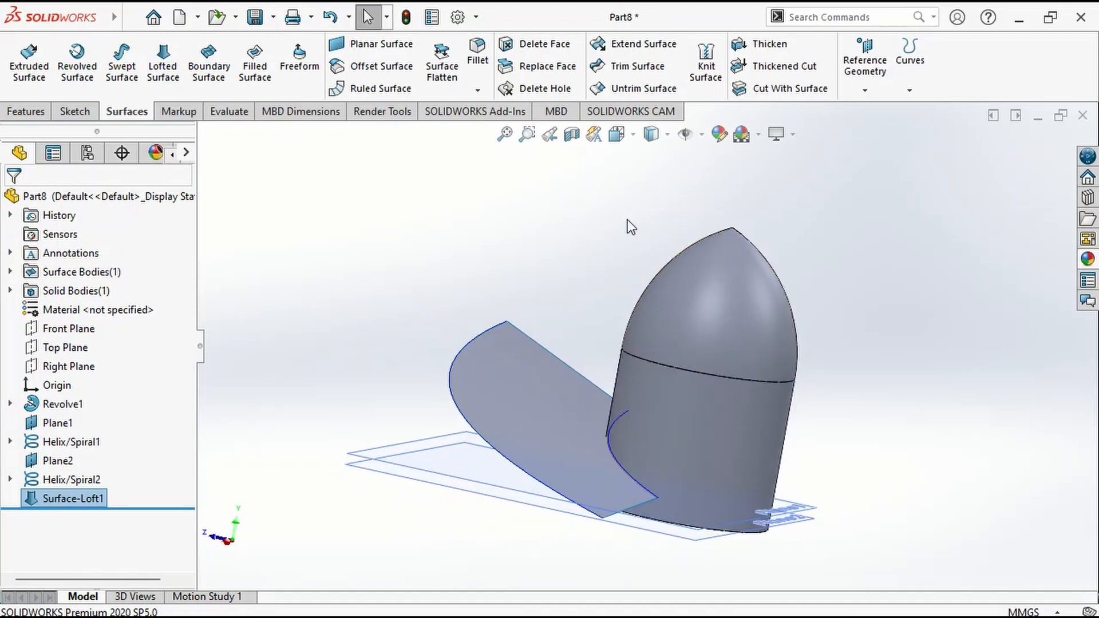
pyautogui.click(770, 44)
pyautogui.moveTo(559, 343); pyautogui.dragTo(562, 396, button='middle')
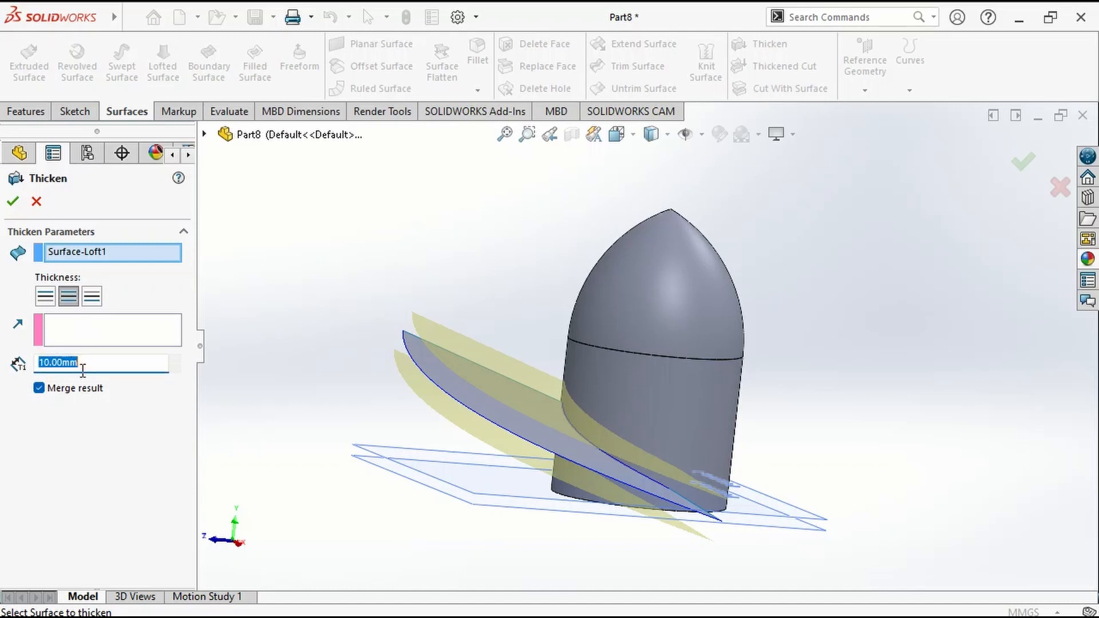
pyautogui.press('Return')
pyautogui.moveTo(307, 363); pyautogui.dragTo(478, 372, button='middle')
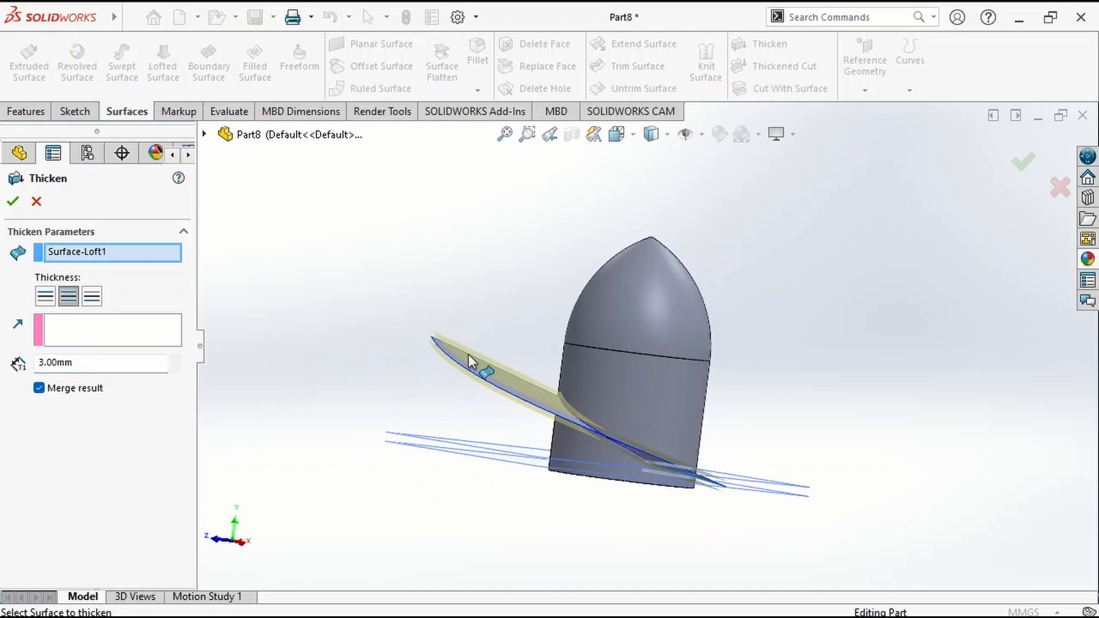
pyautogui.scroll(-3, 394, 364)
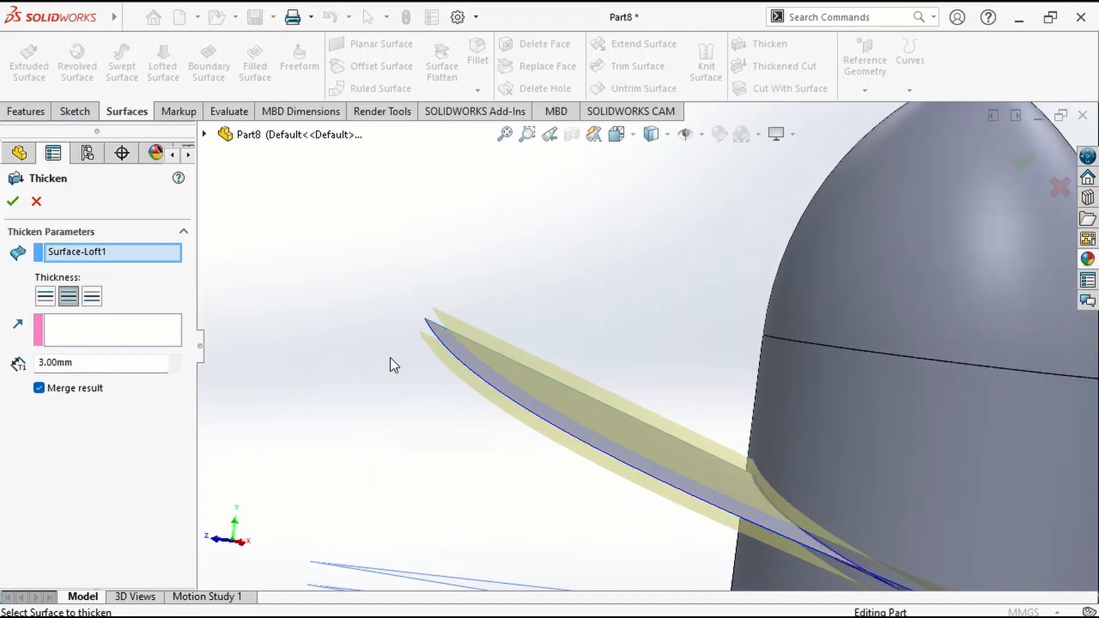
pyautogui.click(45, 297)
pyautogui.moveTo(336, 361); pyautogui.dragTo(368, 385, button='middle')
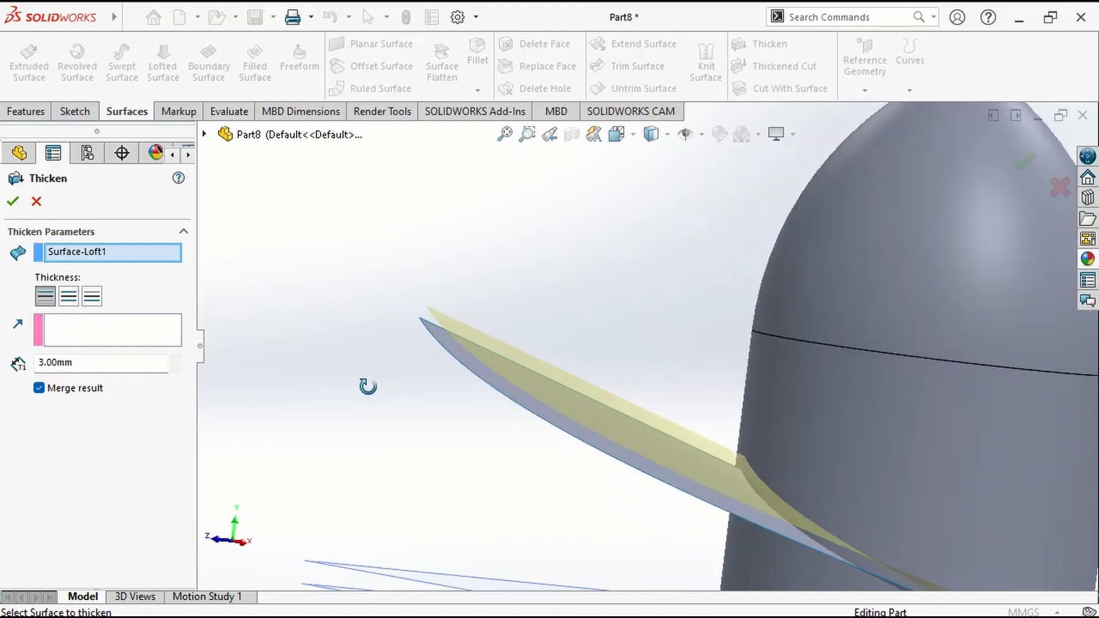
pyautogui.scroll(3, 431, 411)
pyautogui.moveTo(432, 411); pyautogui.dragTo(521, 408, button='middle')
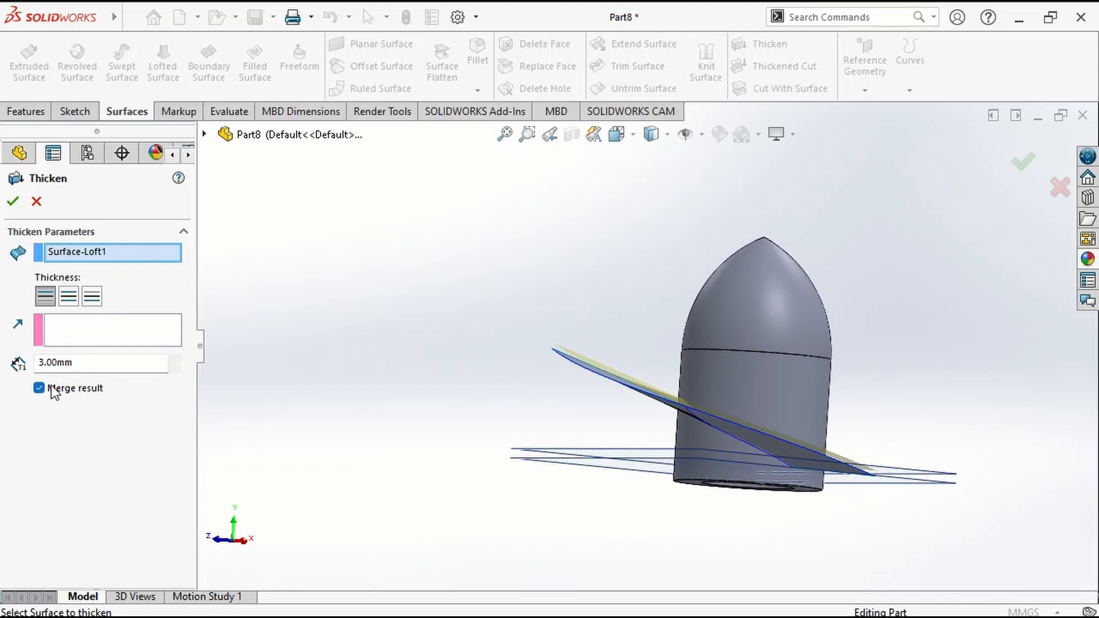
pyautogui.click(13, 201)
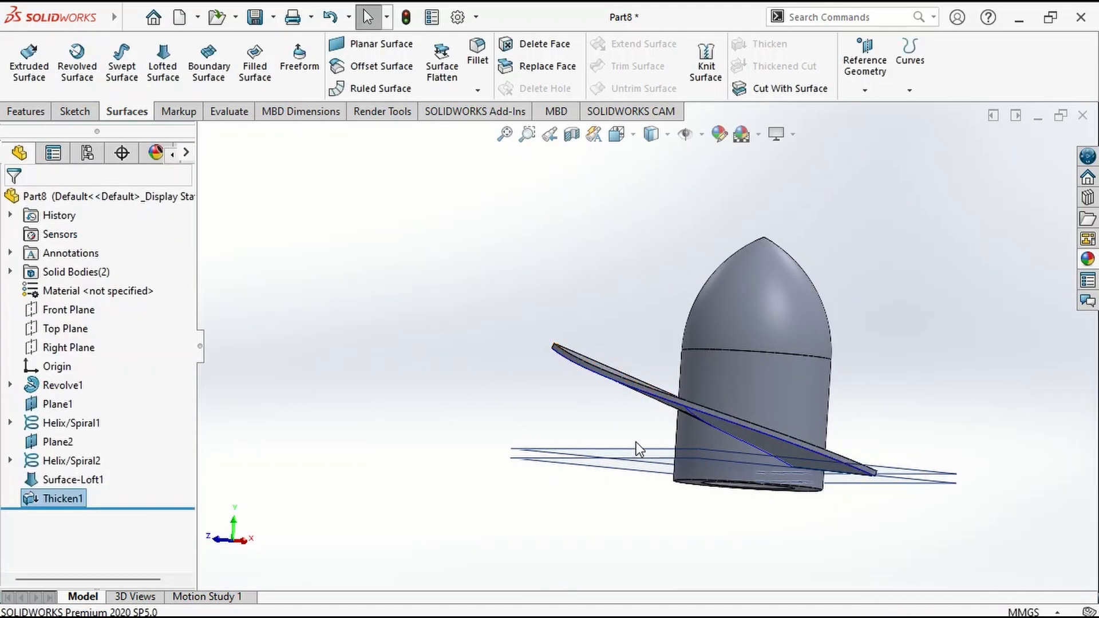
pyautogui.click(594, 457)
pyautogui.click(500, 397)
# Fillet the short outer corner edge at the blade's raised end with a 20 mm radius.
pyautogui.moveTo(499, 396); pyautogui.dragTo(534, 454, button='middle')
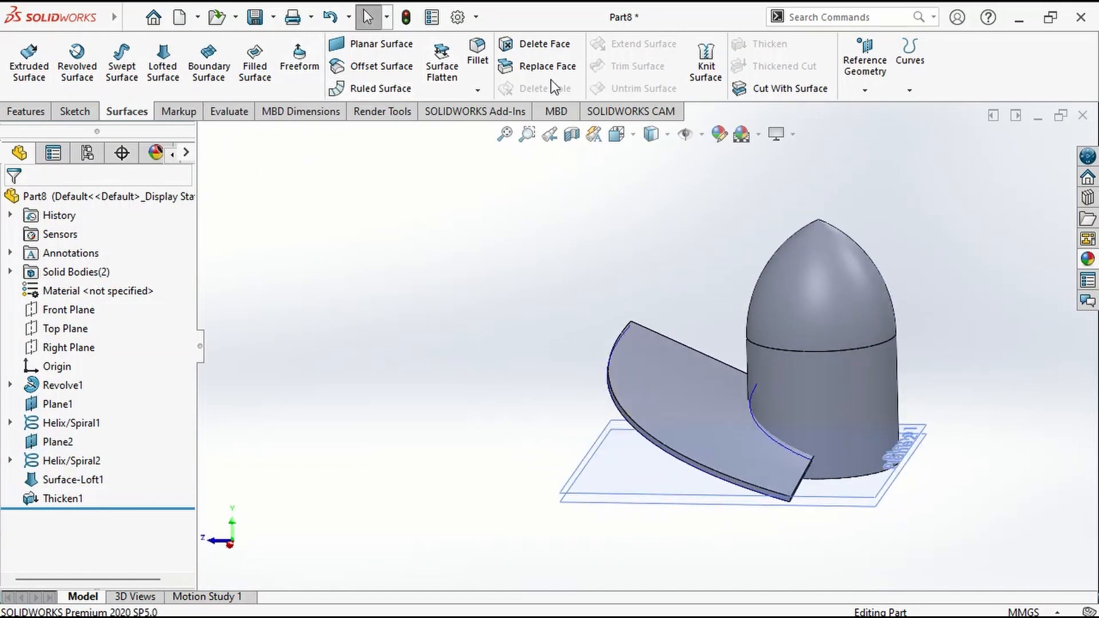
pyautogui.click(485, 77)
pyautogui.scroll(-3, 644, 416)
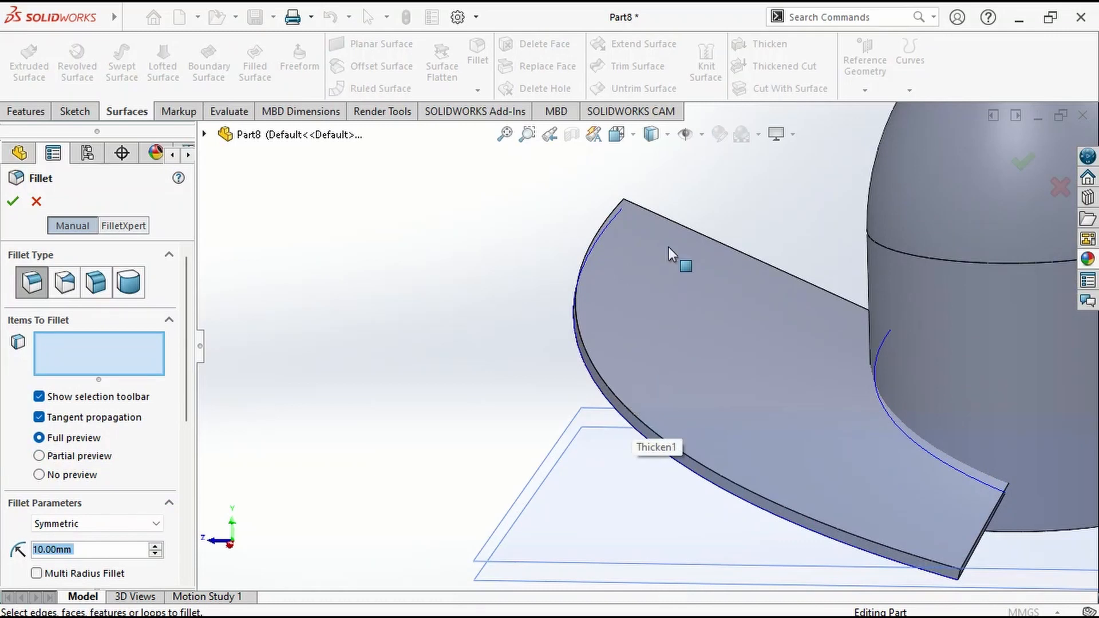
pyautogui.moveTo(668, 247); pyautogui.dragTo(749, 407, button='middle')
pyautogui.scroll(-5, 548, 203)
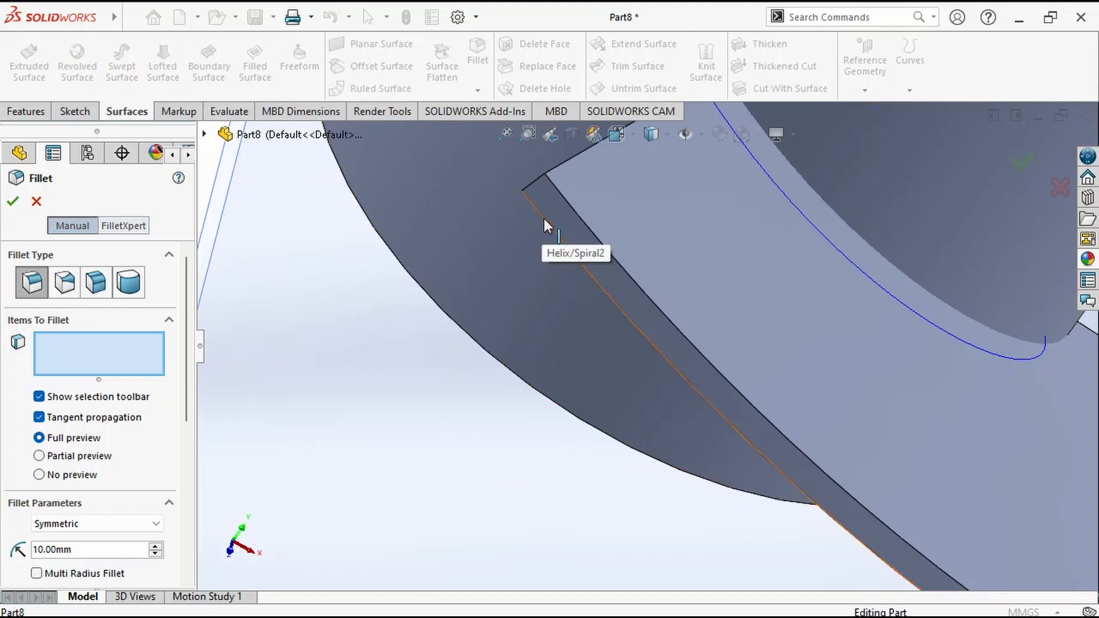
pyautogui.click(535, 181)
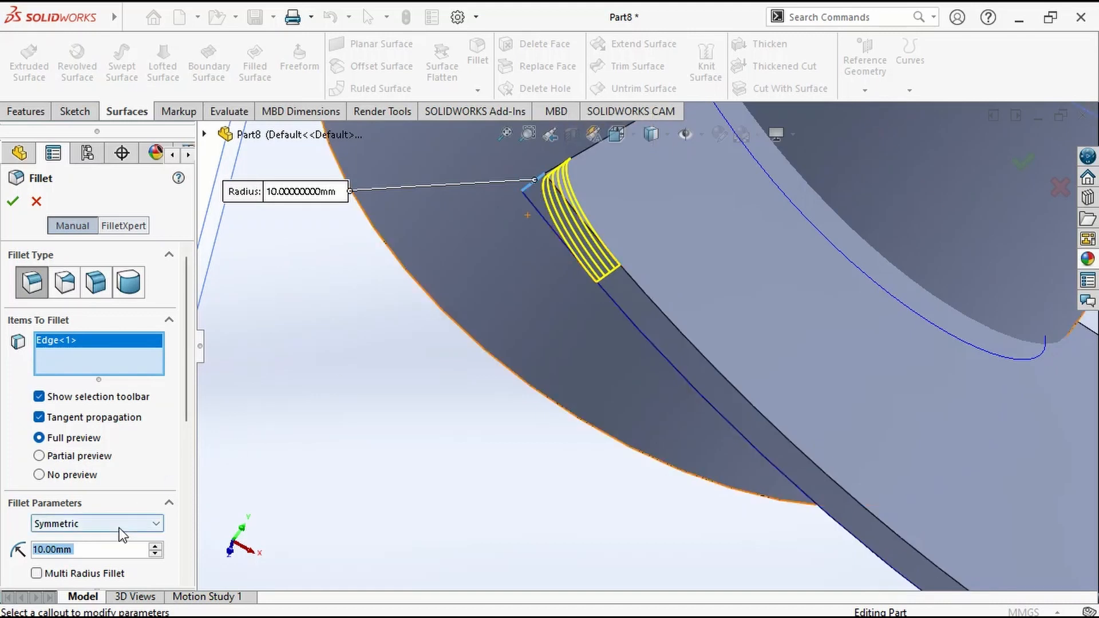
pyautogui.write('20')
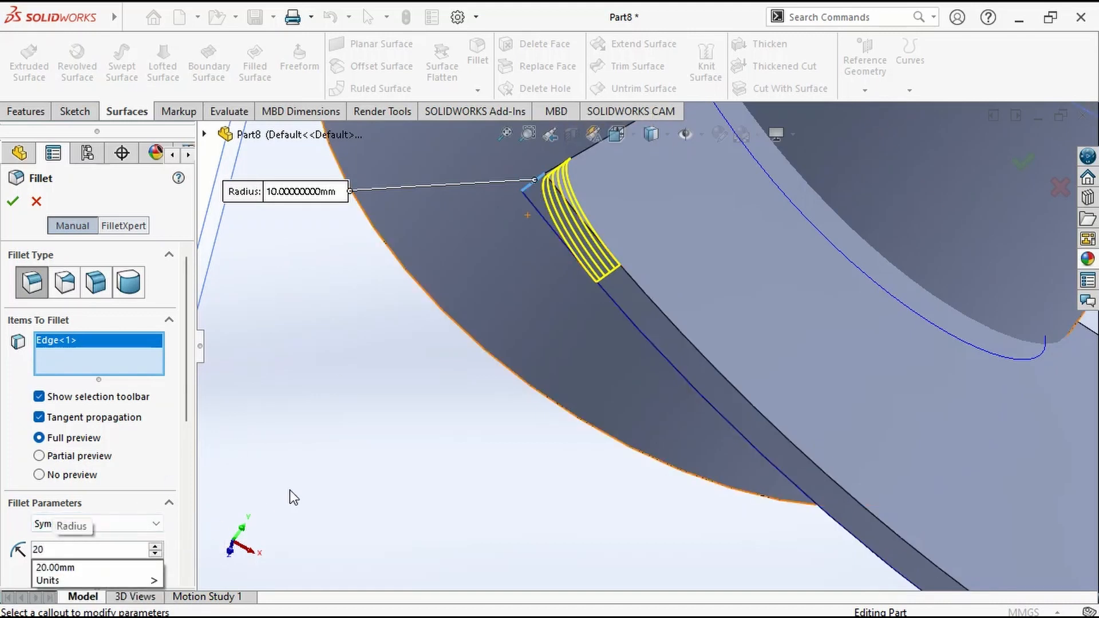
pyautogui.press('Return')
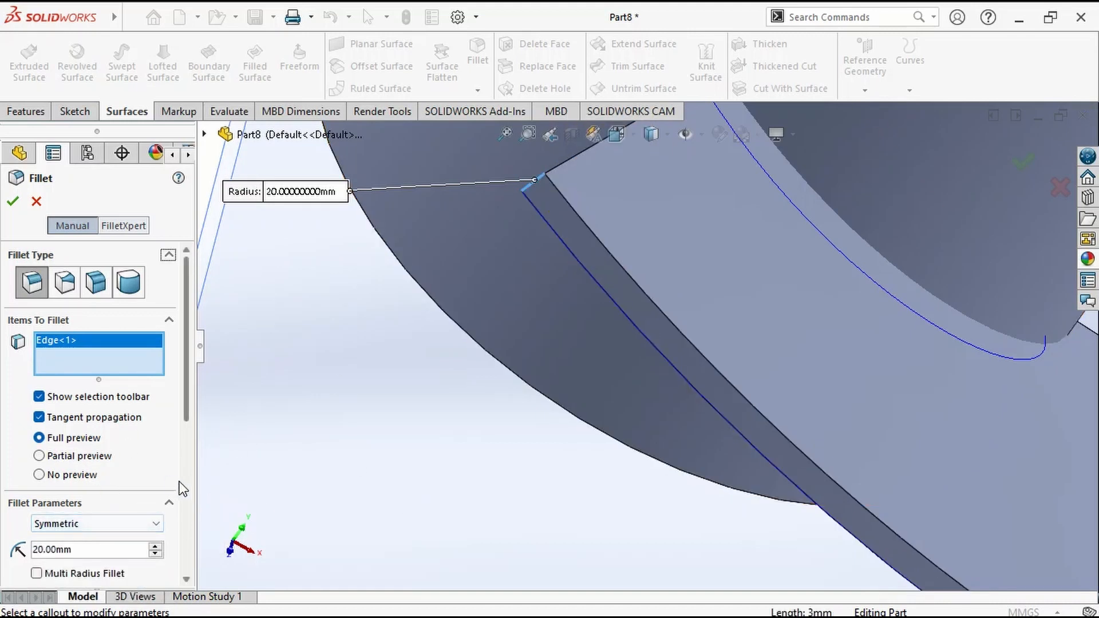
pyautogui.click(13, 201)
# Fillet the short outer corner edge at the blade's lower end with a 40 mm radius.
pyautogui.moveTo(602, 307); pyautogui.dragTo(696, 420, button='middle')
pyautogui.scroll(6, 696, 421)
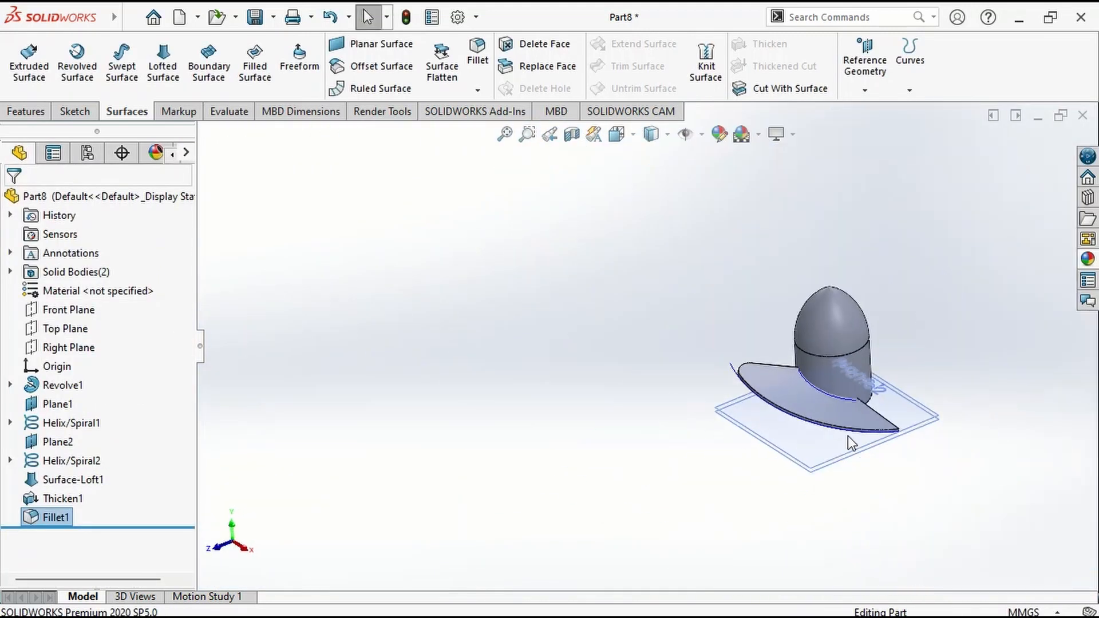
pyautogui.scroll(-6, 847, 435)
pyautogui.moveTo(820, 404); pyautogui.dragTo(721, 380, button='middle')
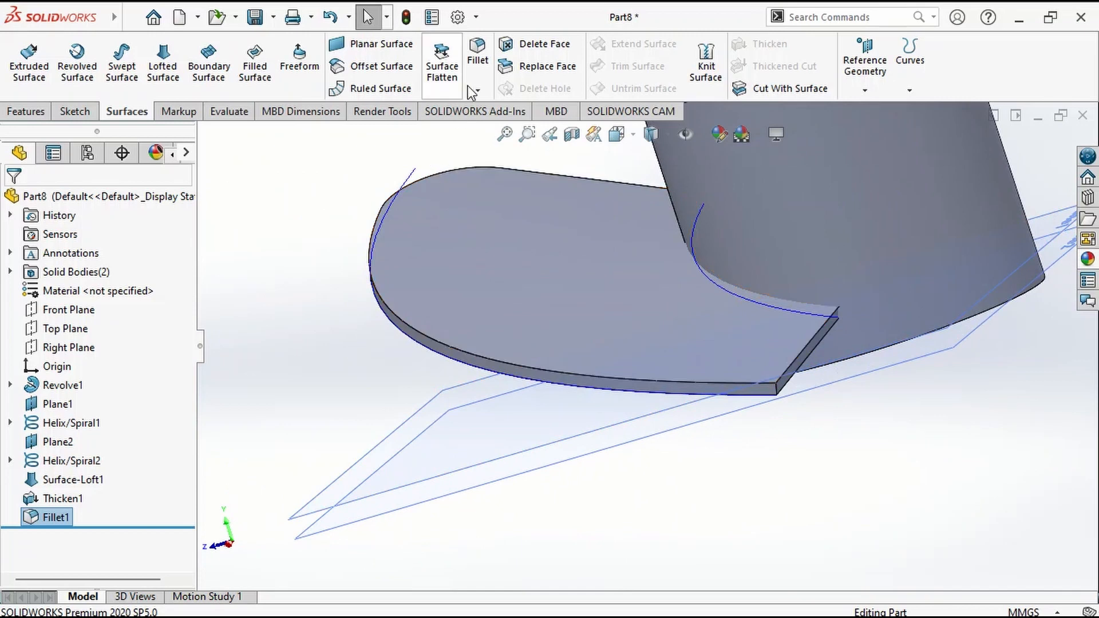
pyautogui.click(479, 58)
pyautogui.click(767, 394)
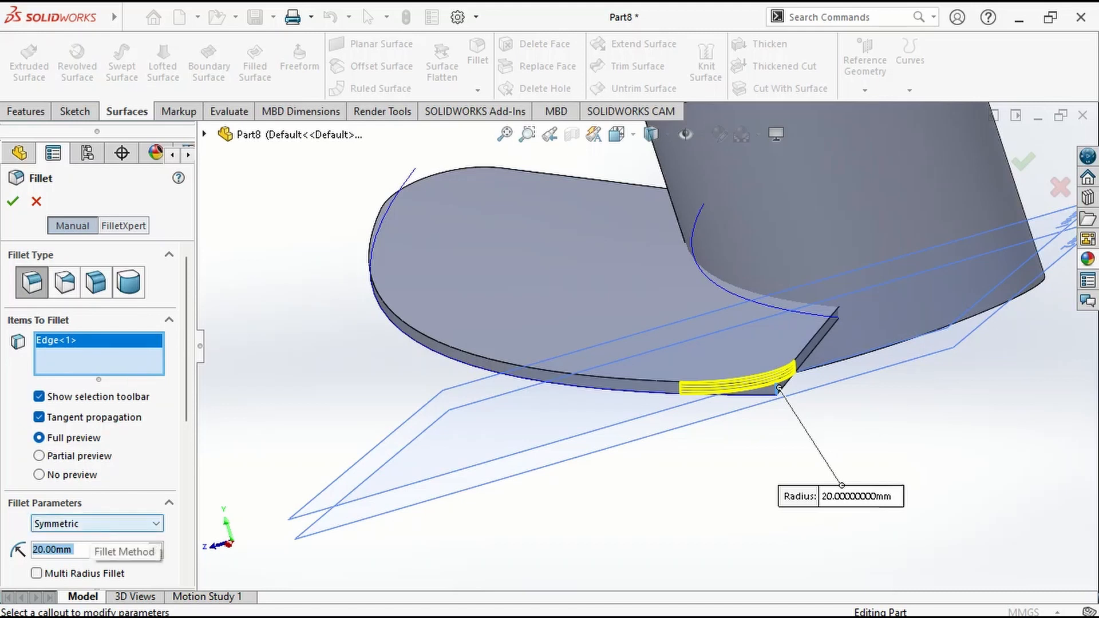
pyautogui.write('40')
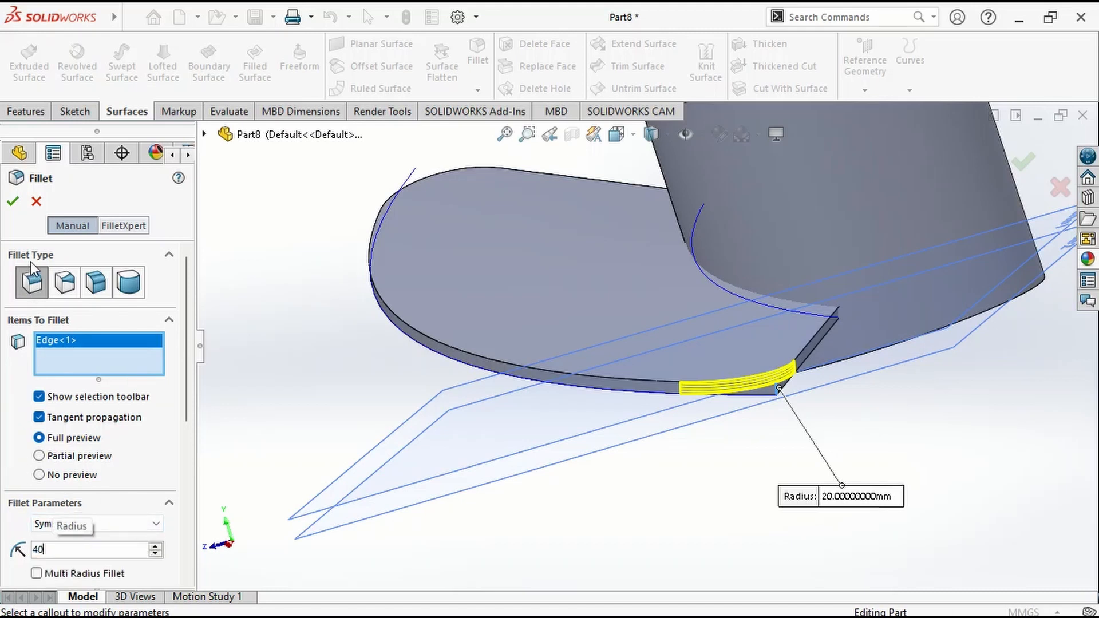
pyautogui.click(13, 201)
# Start a fillet on the blade's upper outer edge with a symmetric radius of 0.5 mm.
pyautogui.moveTo(483, 479); pyautogui.dragTo(652, 474, button='middle')
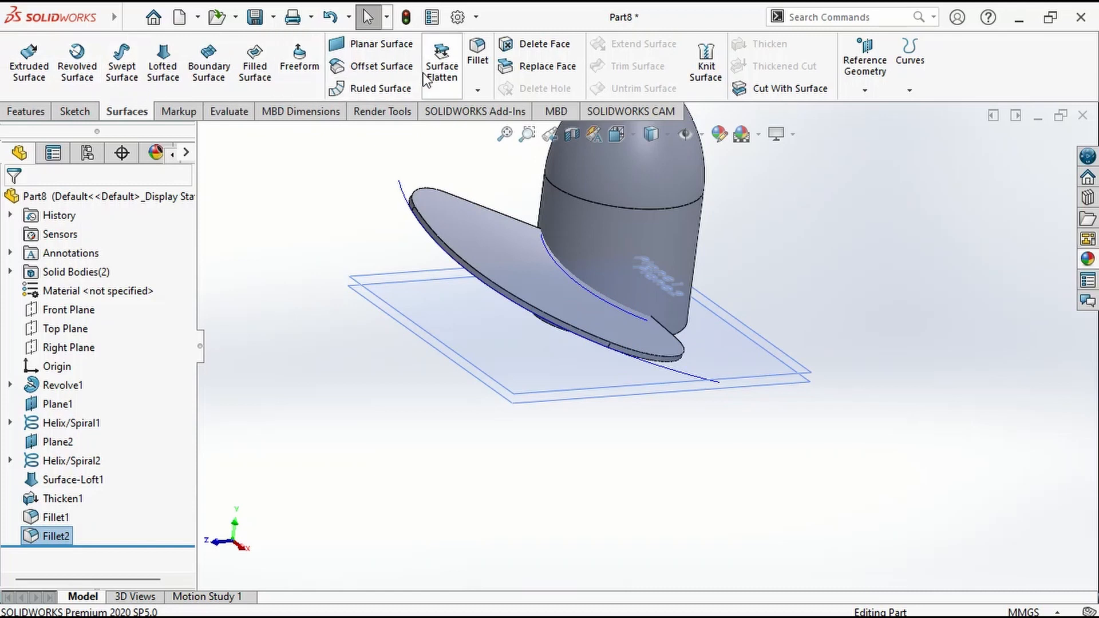
pyautogui.click(479, 56)
pyautogui.scroll(-2, 484, 252)
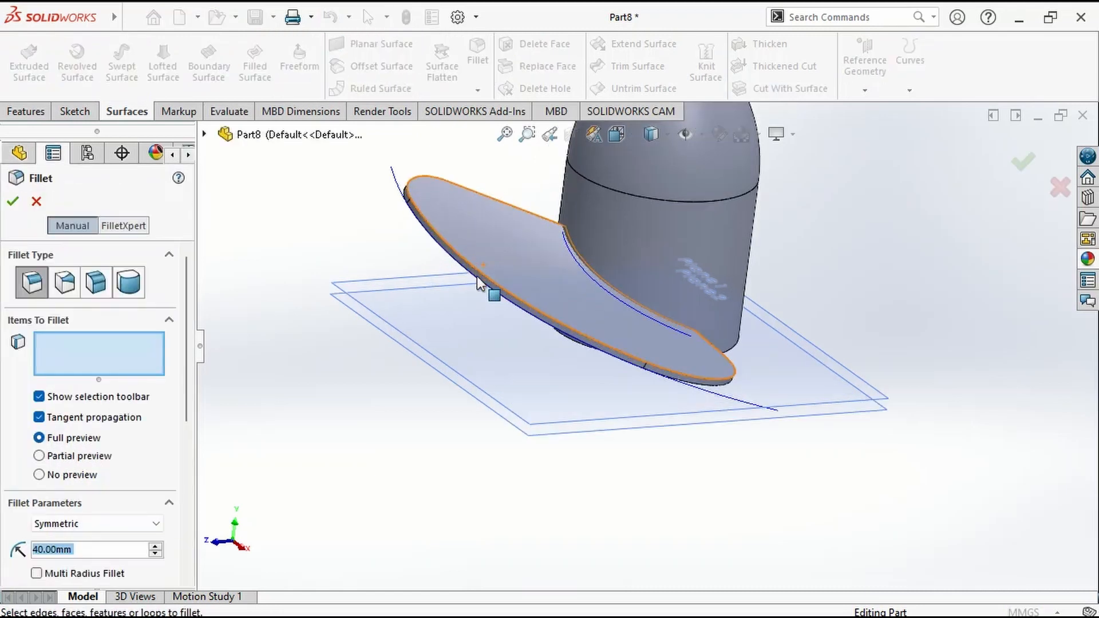
pyautogui.scroll(-2, 478, 279)
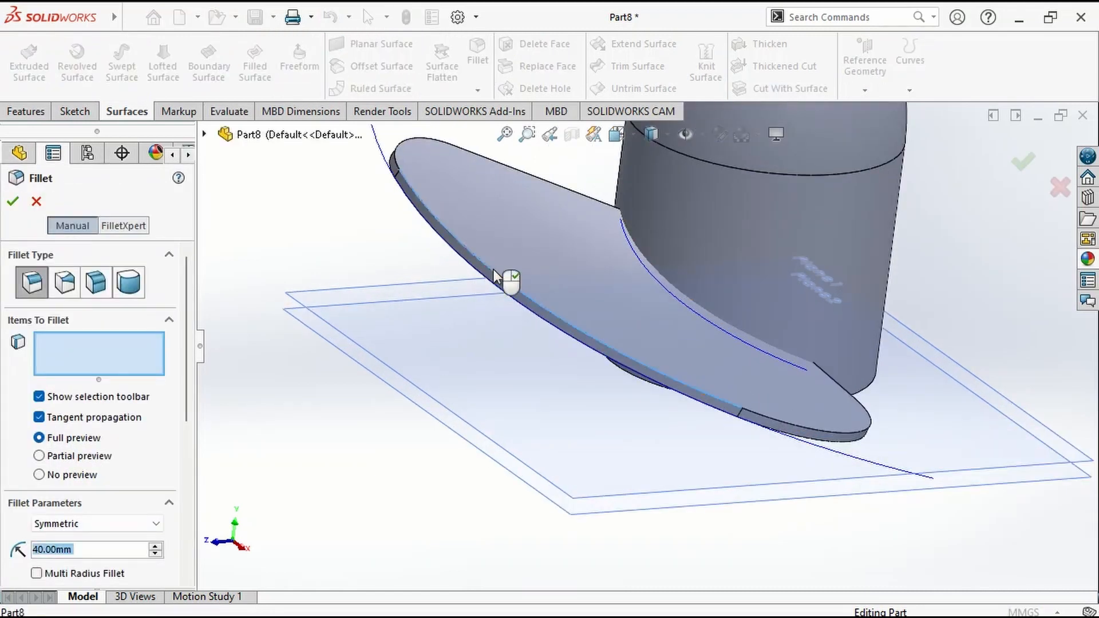
pyautogui.click(494, 270)
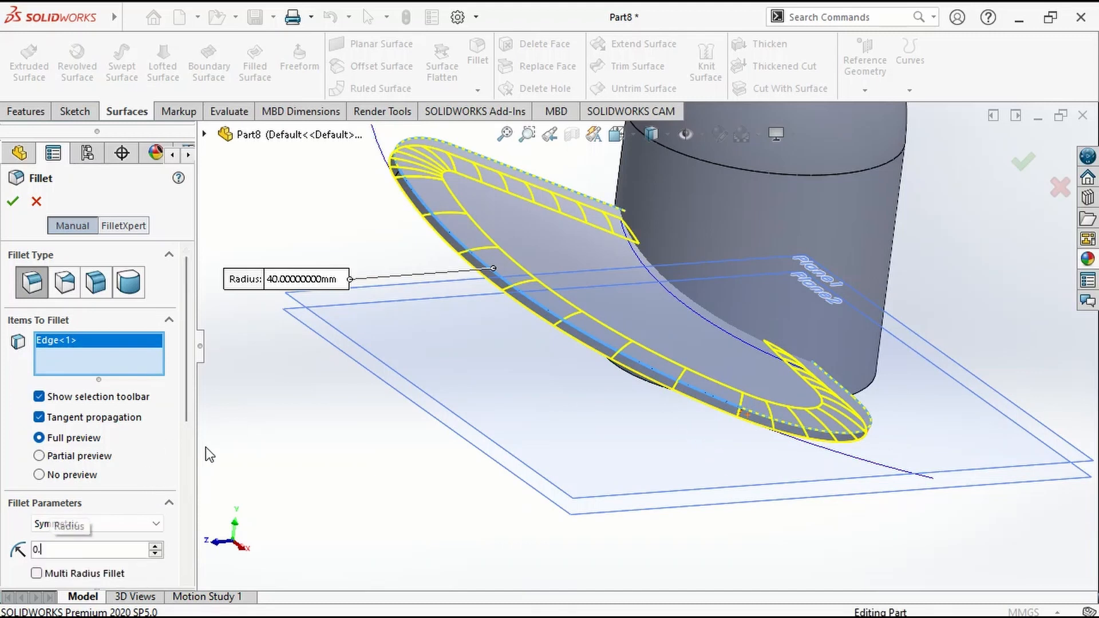
pyautogui.write('0.50mm')
# Add the blade's underside face to the 0.5 mm fillet selection and apply the fillet.
pyautogui.moveTo(406, 476); pyautogui.dragTo(462, 400, button='middle')
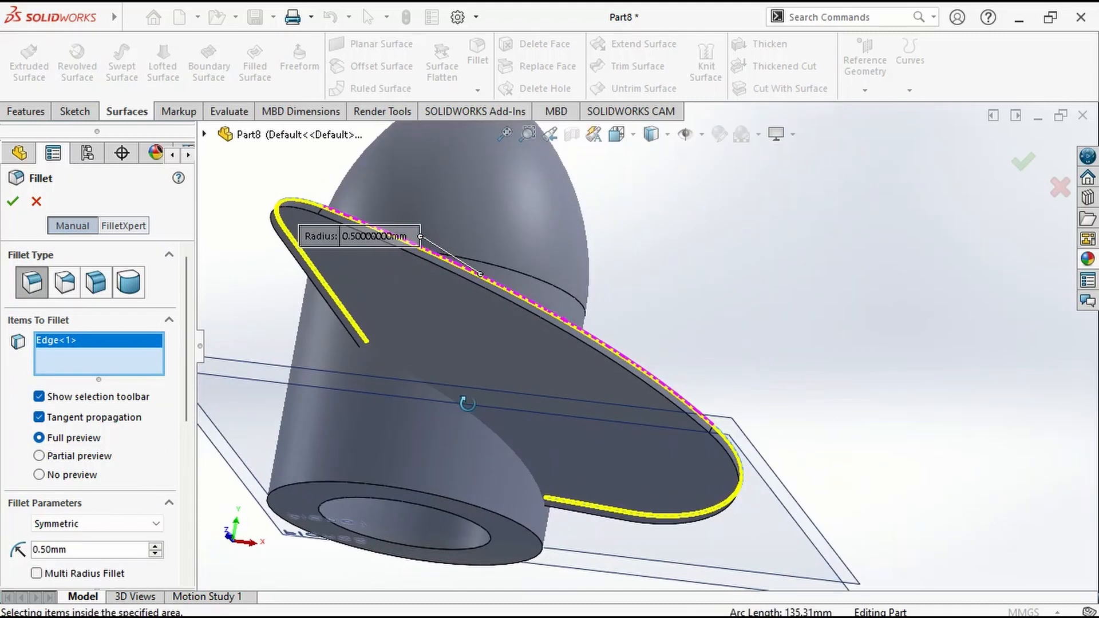
pyautogui.scroll(-3, 493, 298)
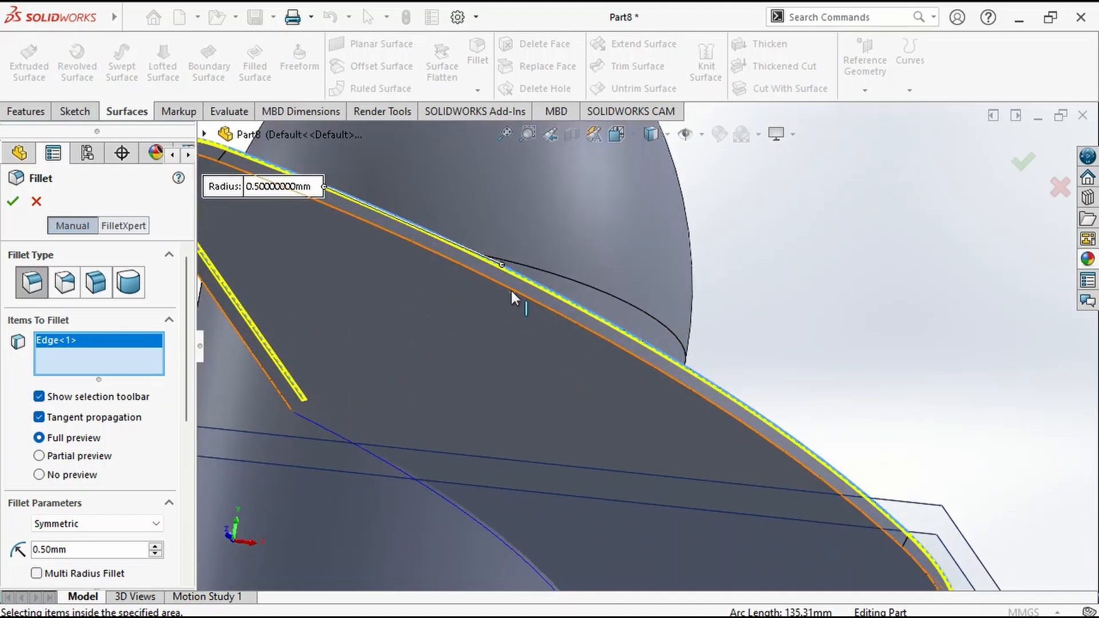
pyautogui.scroll(5, 564, 401)
pyautogui.scroll(-8, 593, 319)
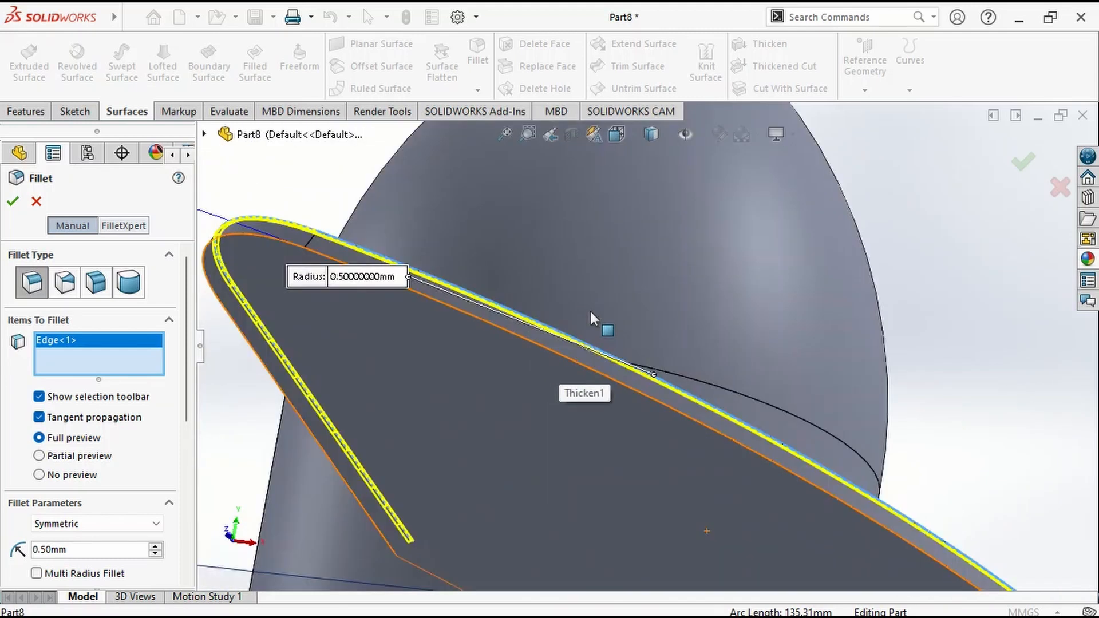
pyautogui.click(674, 408)
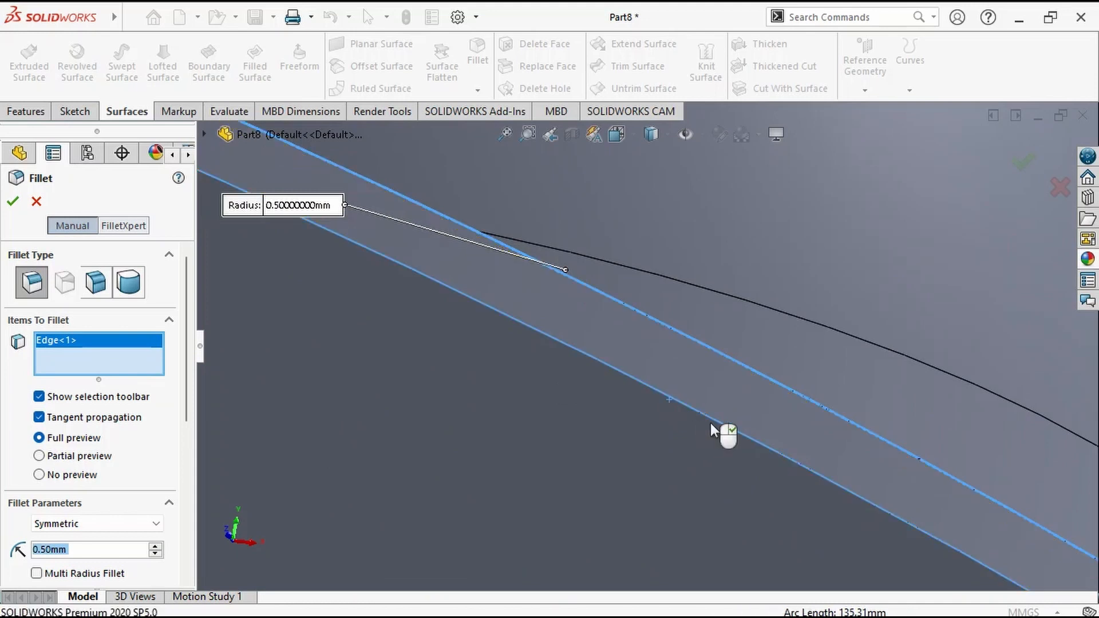
pyautogui.moveTo(719, 434); pyautogui.dragTo(713, 464, button='middle')
pyautogui.scroll(12, 629, 548)
pyautogui.click(1028, 163)
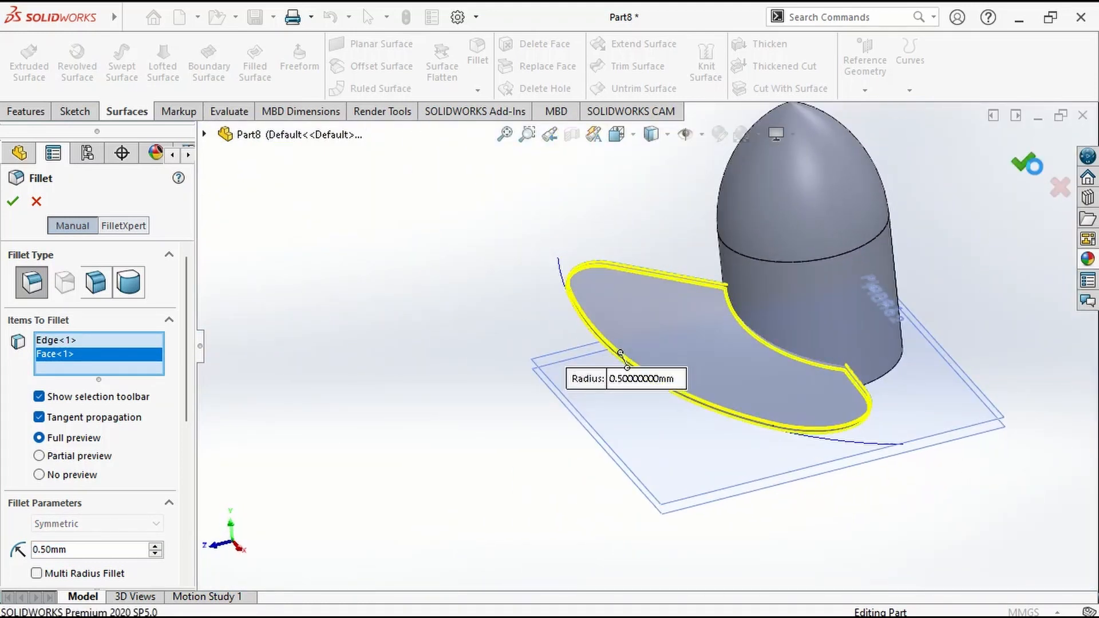
# Try a circular pattern of the last fillet feature around the hub's circular edge, with 3 equally spaced instances over 360 degrees.
pyautogui.moveTo(857, 496); pyautogui.dragTo(853, 461, button='middle')
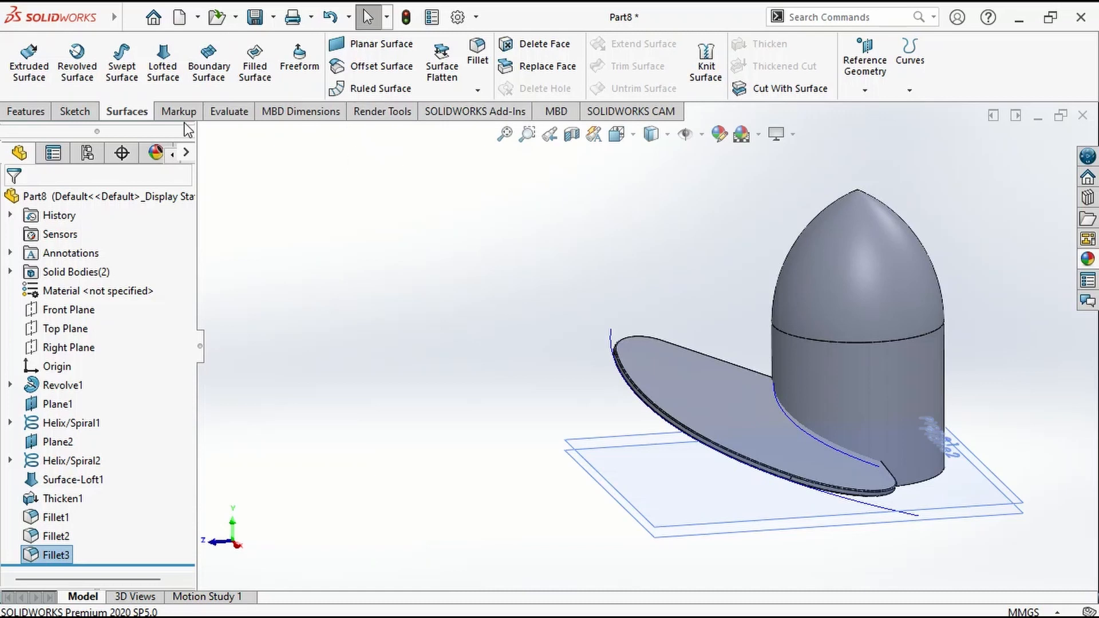
pyautogui.click(16, 114)
pyautogui.click(525, 92)
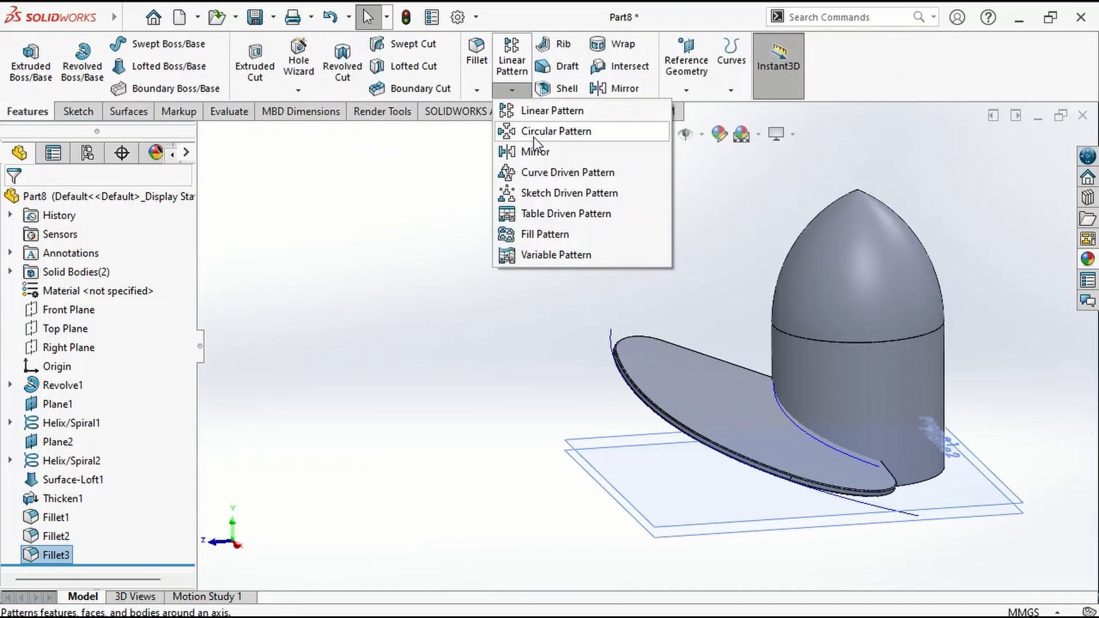
pyautogui.click(535, 133)
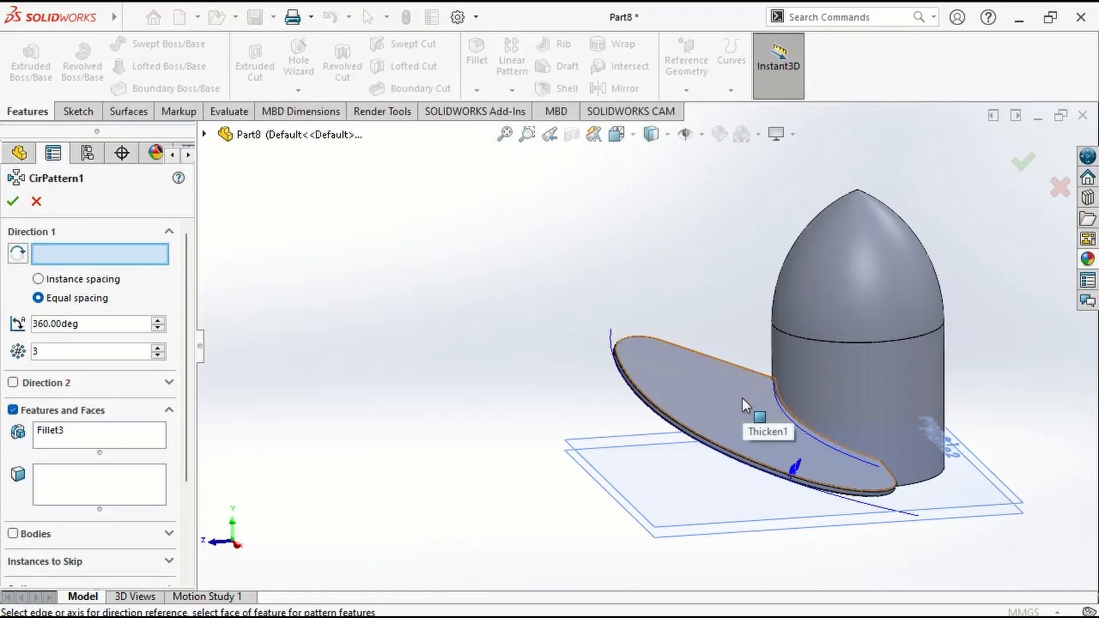
pyautogui.click(795, 337)
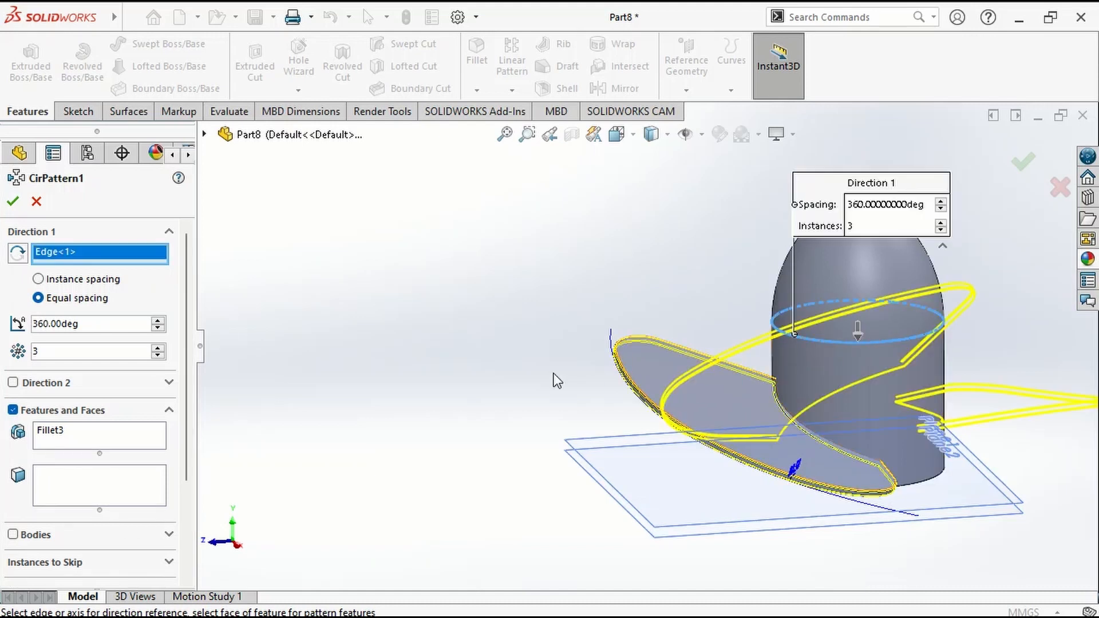
pyautogui.moveTo(827, 464); pyautogui.dragTo(652, 438, button='middle')
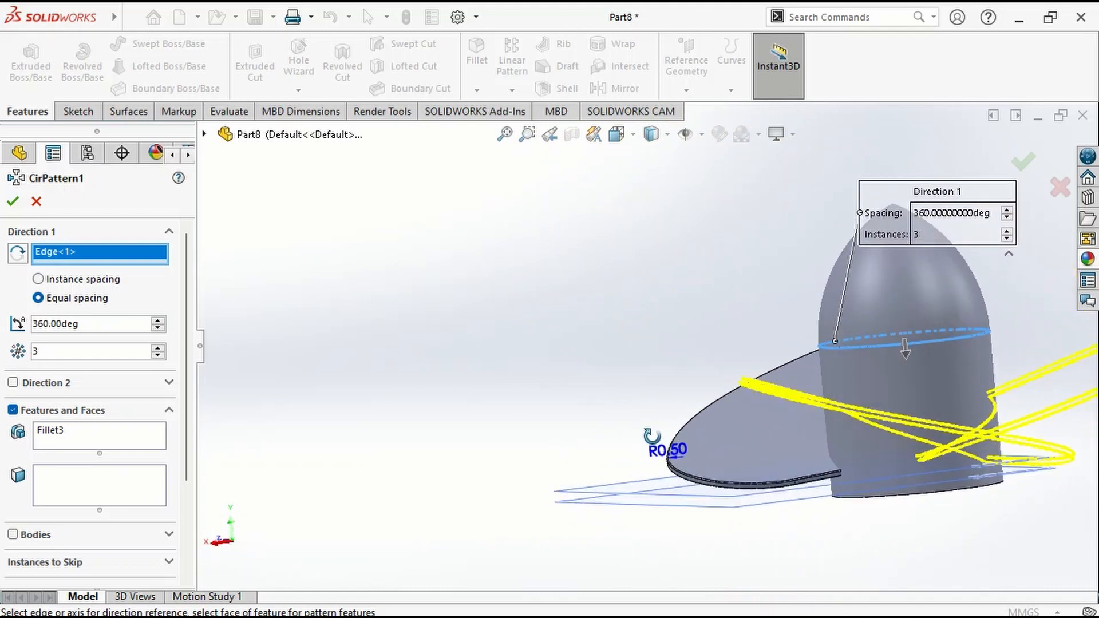
pyautogui.click(12, 202)
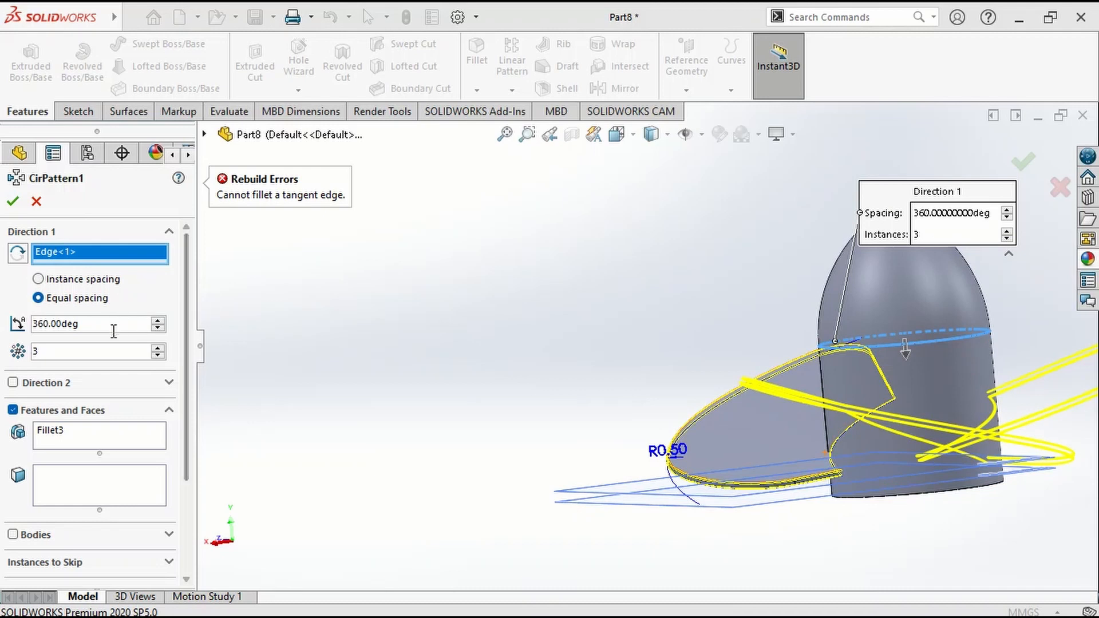
# Replace the fillet feature in the circular pattern with the whole blade body and apply the pattern.
pyautogui.rightClick(81, 428)
pyautogui.click(106, 446)
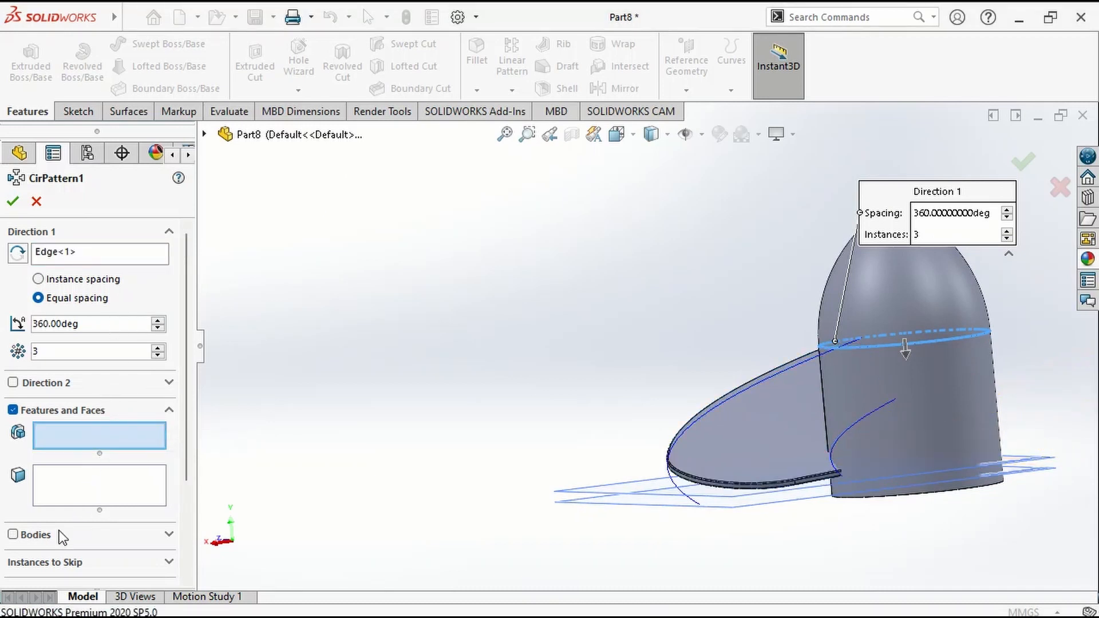
pyautogui.click(29, 537)
pyautogui.click(765, 461)
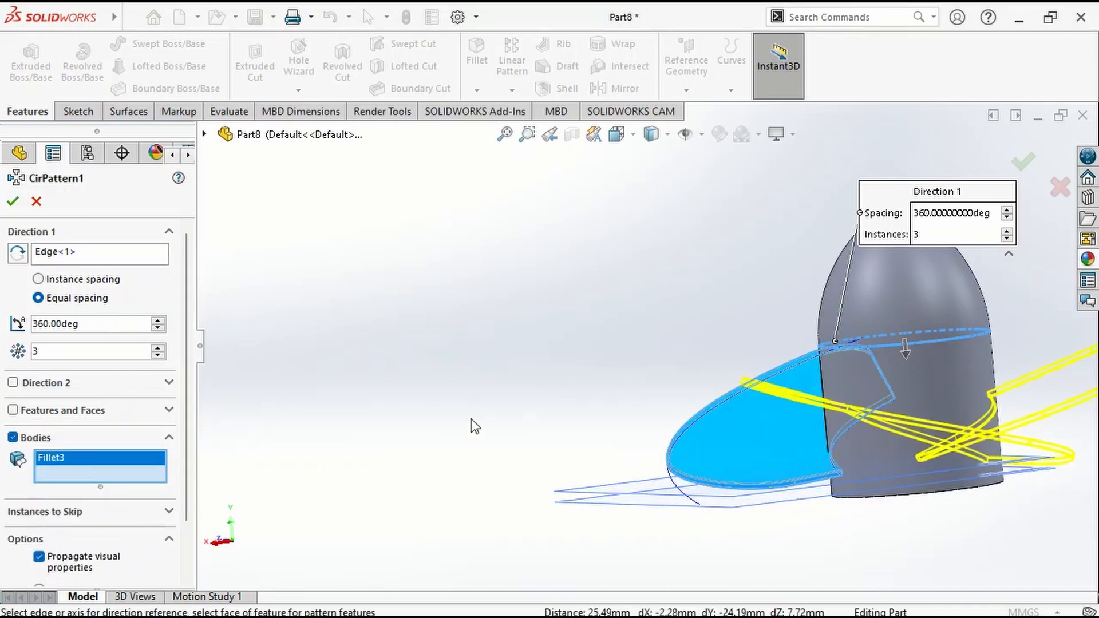
pyautogui.click(13, 201)
# Combine the hub and all three blade bodies into one solid using the Add operation.
pyautogui.moveTo(893, 446); pyautogui.dragTo(773, 215, button='middle')
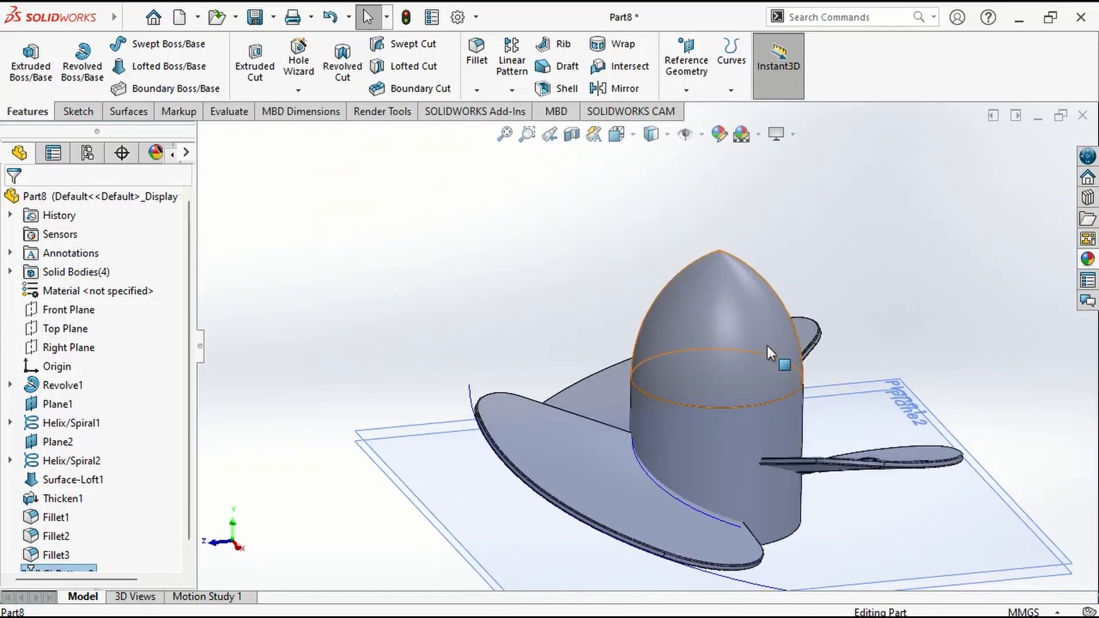
pyautogui.moveTo(115, 19)
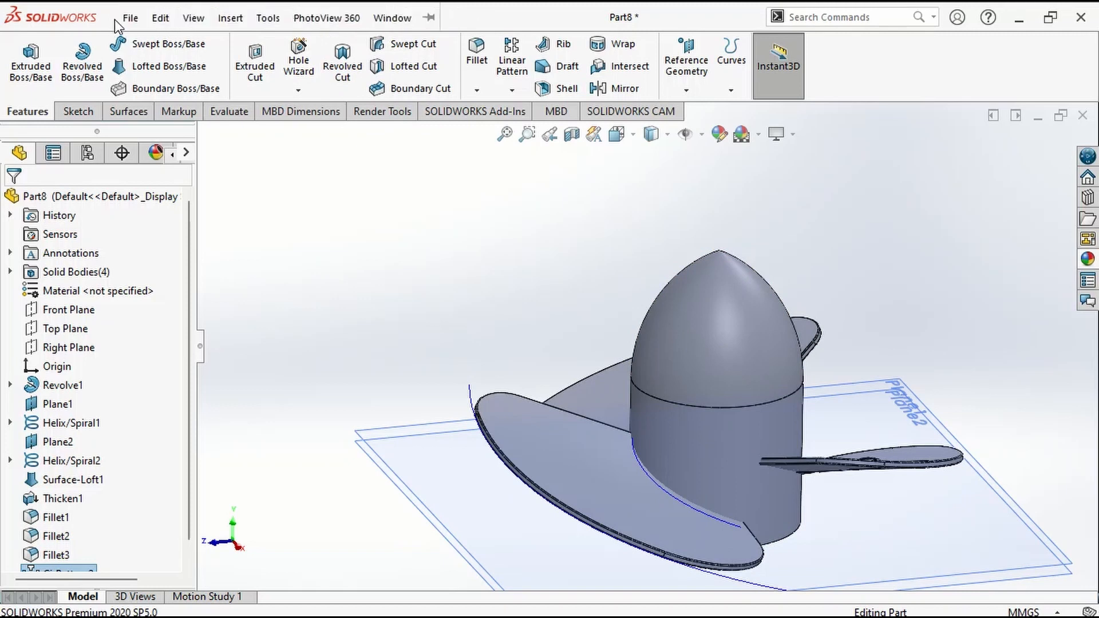
pyautogui.click(194, 18)
pyautogui.moveTo(229, 15)
pyautogui.moveTo(279, 102)
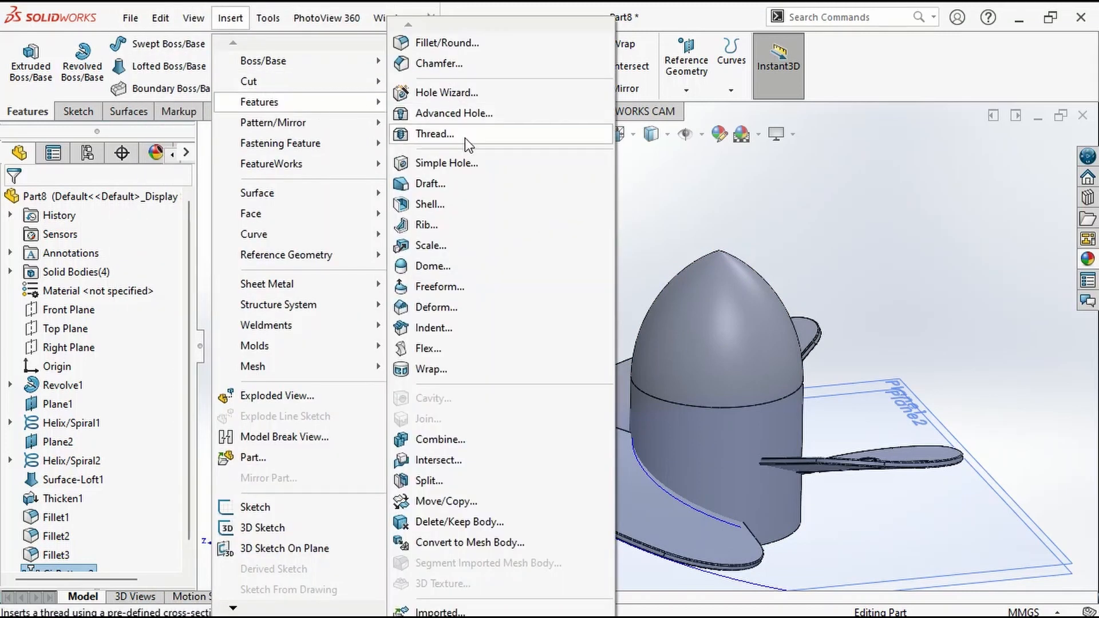
pyautogui.click(449, 440)
pyautogui.click(689, 393)
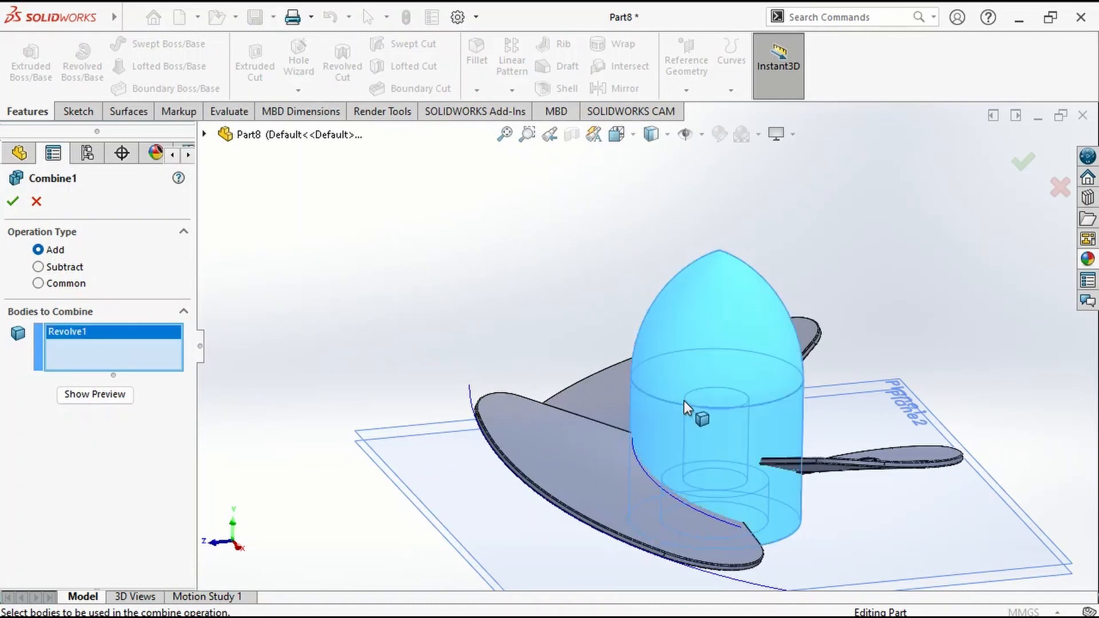
pyautogui.click(634, 410)
pyautogui.click(676, 411)
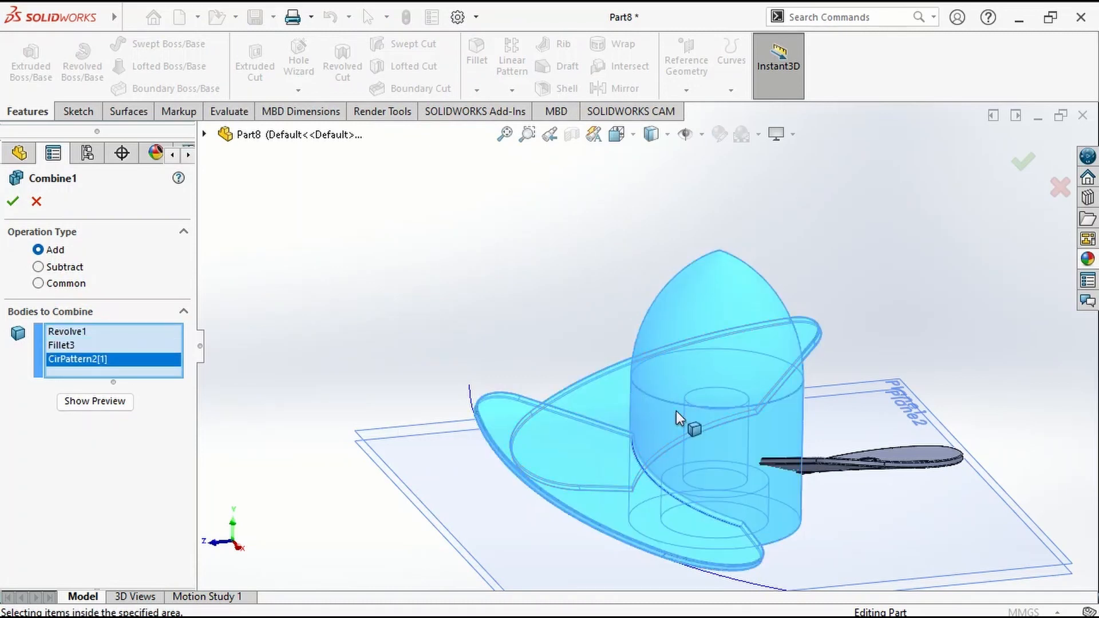
pyautogui.click(913, 473)
pyautogui.click(1036, 165)
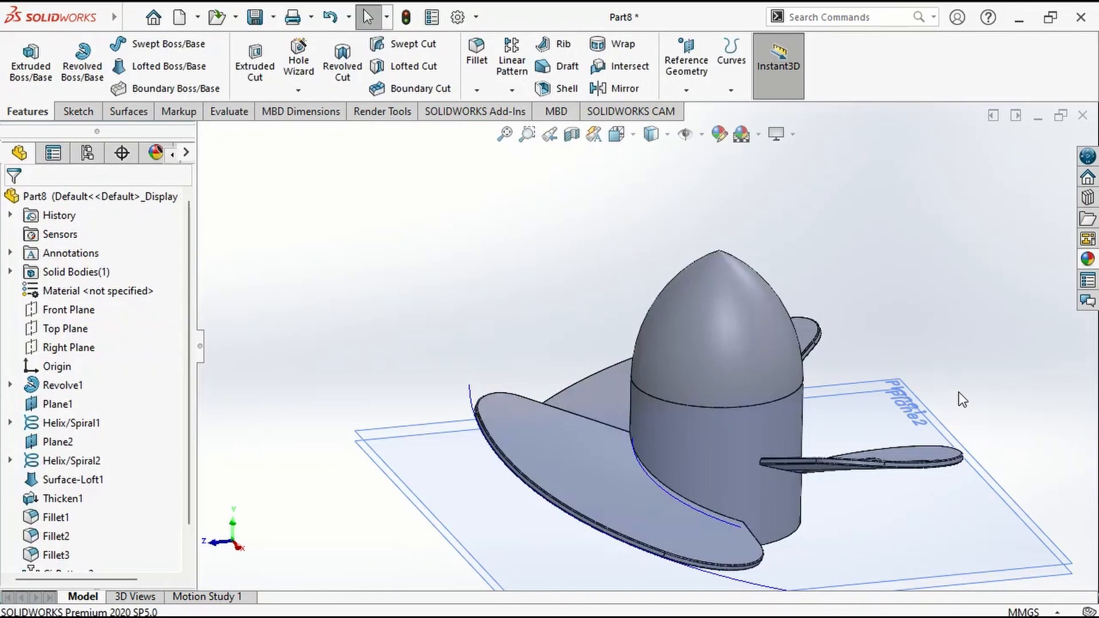
# Start a symmetric 4 mm fillet and select the edges where the first two blades meet the hub.
pyautogui.moveTo(960, 393); pyautogui.dragTo(910, 485, button='middle')
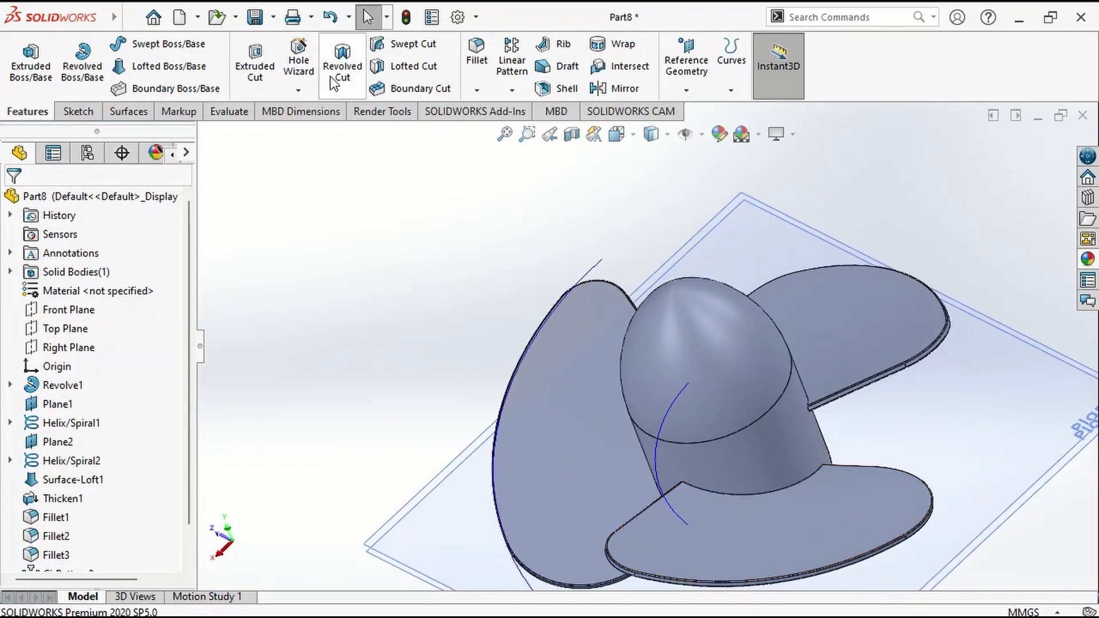
pyautogui.click(483, 74)
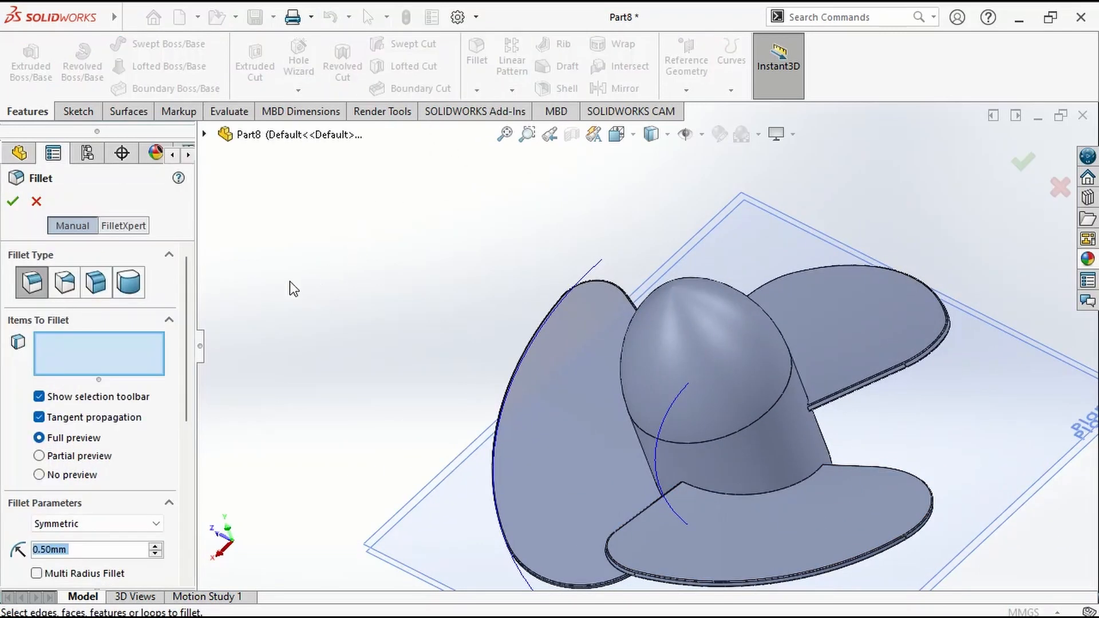
pyautogui.write('4')
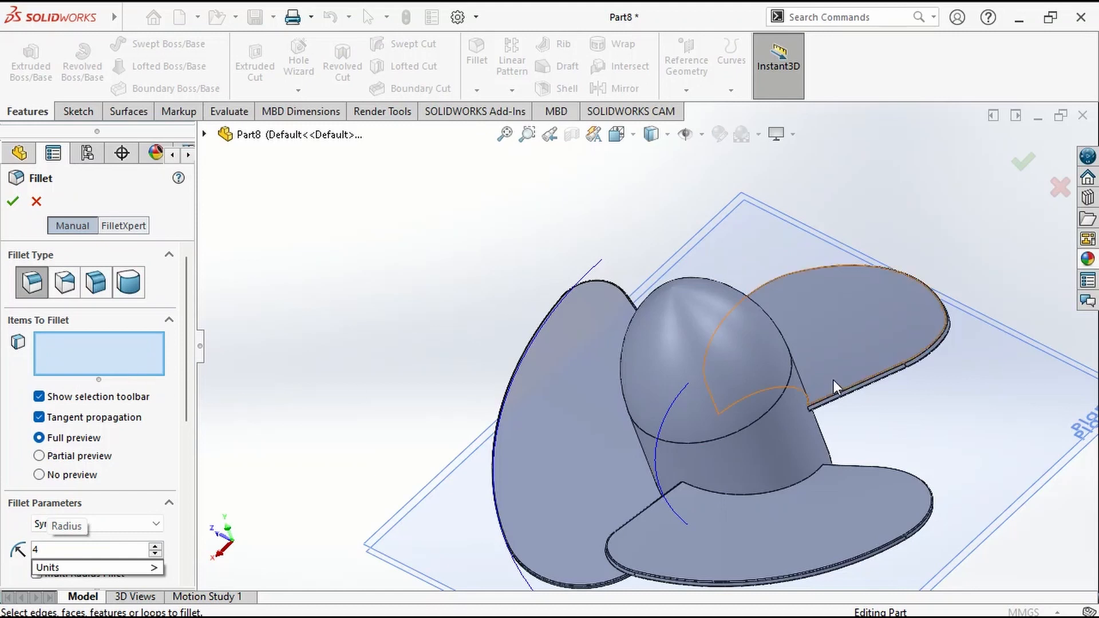
pyautogui.press('Return')
pyautogui.scroll(-3, 716, 487)
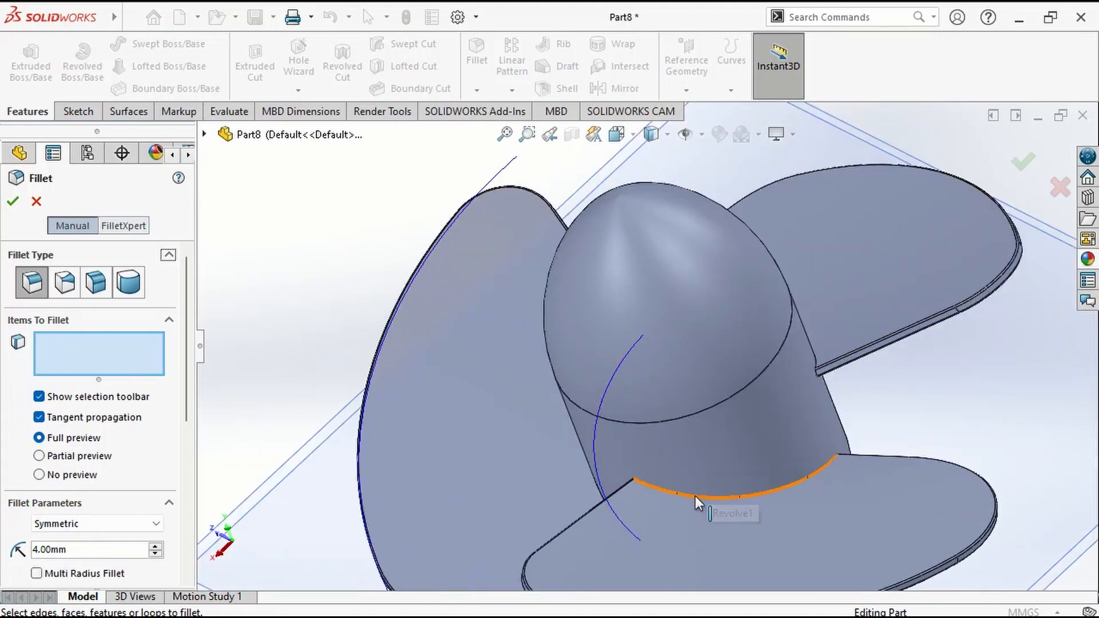
pyautogui.click(697, 503)
pyautogui.moveTo(696, 503); pyautogui.dragTo(389, 475, button='middle')
pyautogui.click(495, 501)
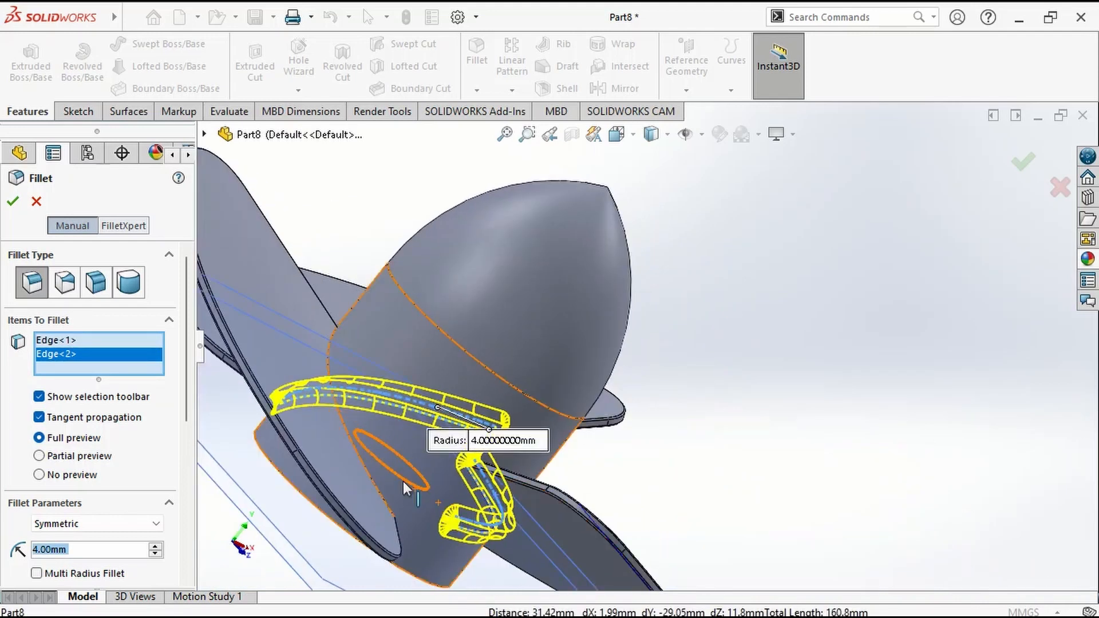
# Add the third blade's root edge to the 4 mm fillet, leaving out the hub face, and apply it.
pyautogui.click(367, 472)
pyautogui.click(369, 472)
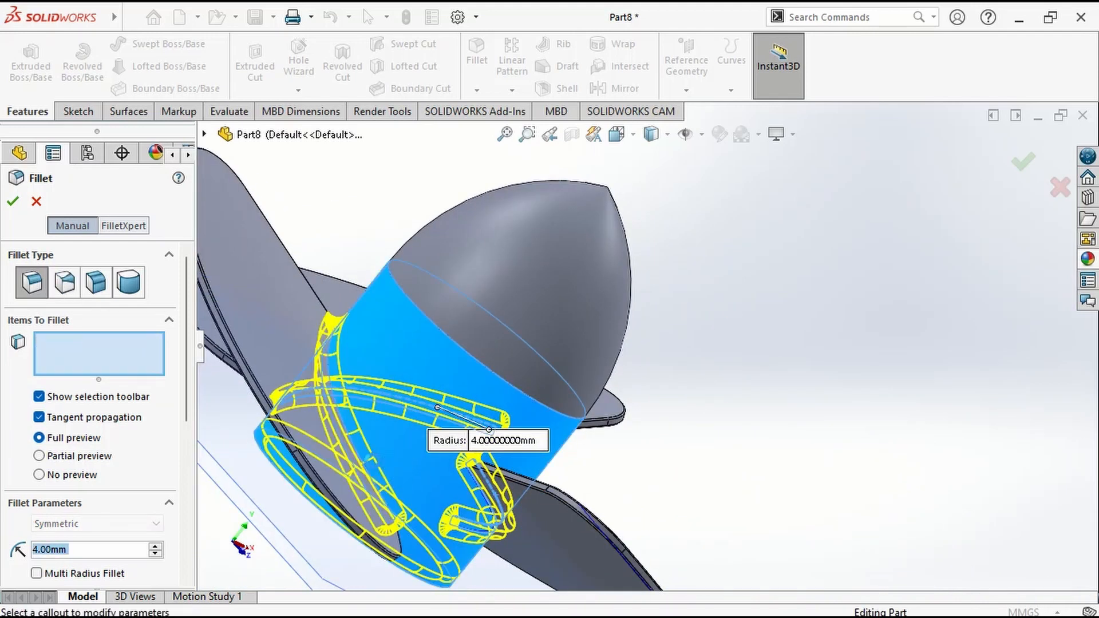
pyautogui.click(367, 472)
pyautogui.scroll(-5, 367, 473)
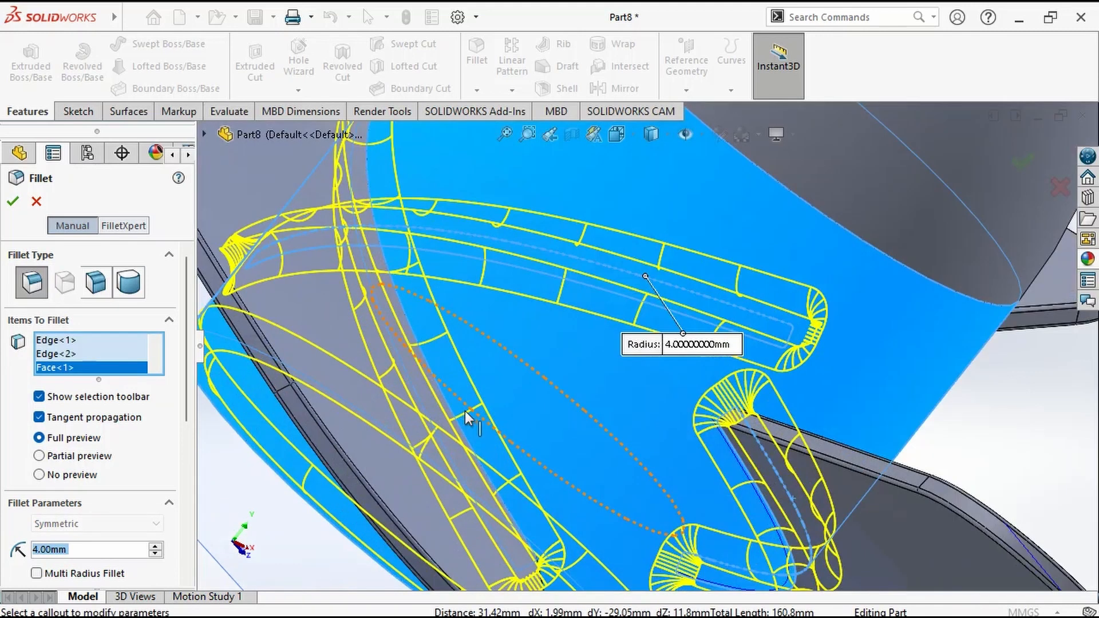
pyautogui.click(435, 412)
pyautogui.click(451, 418)
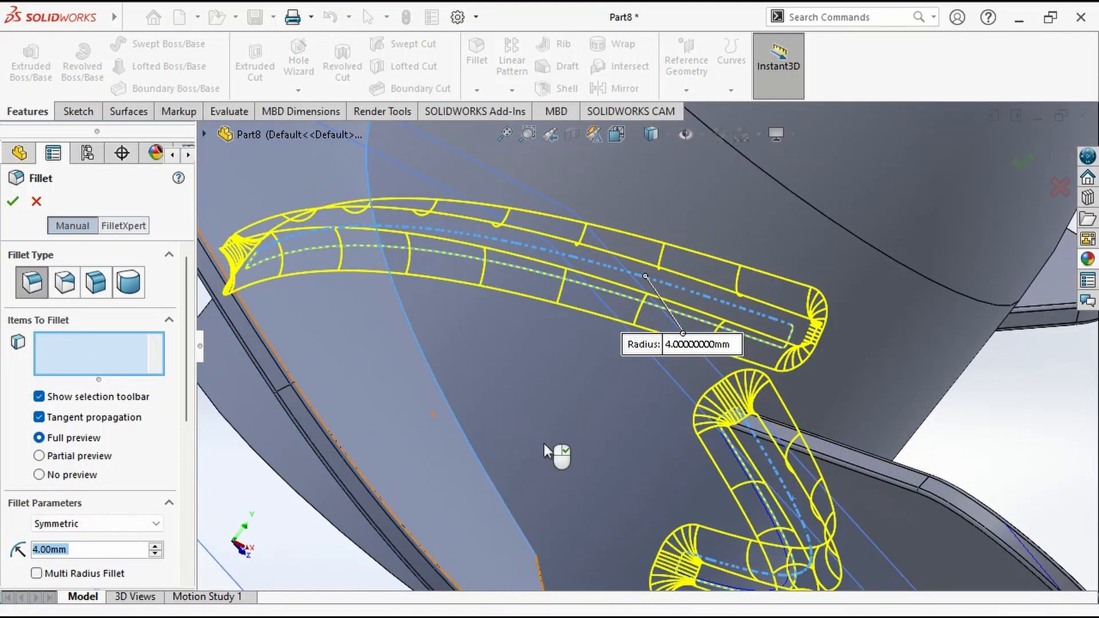
pyautogui.scroll(5, 580, 475)
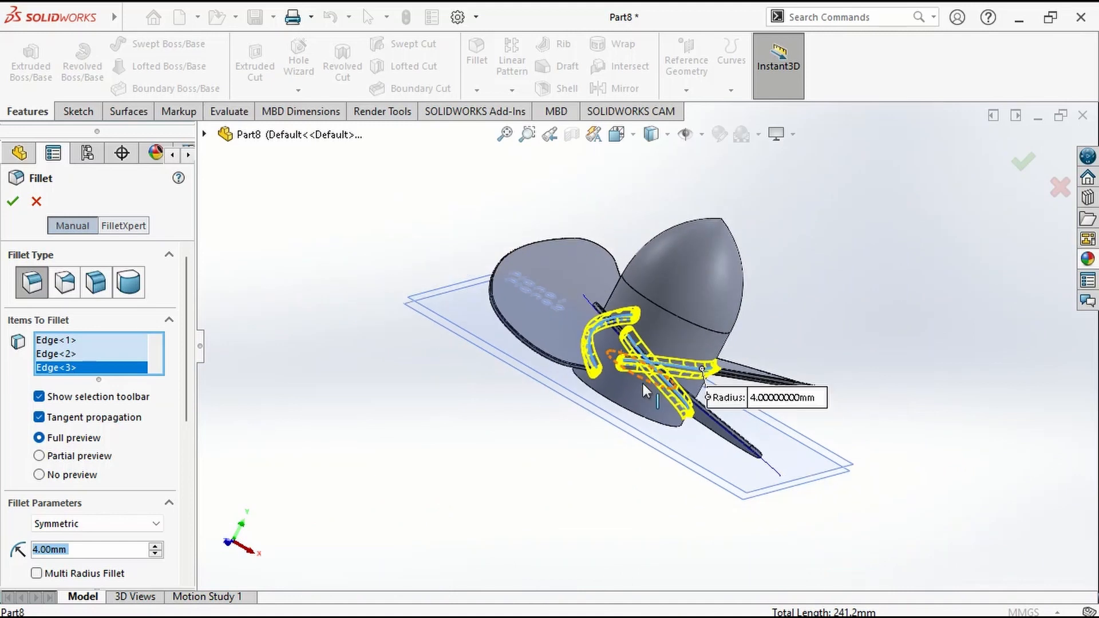
pyautogui.click(1023, 161)
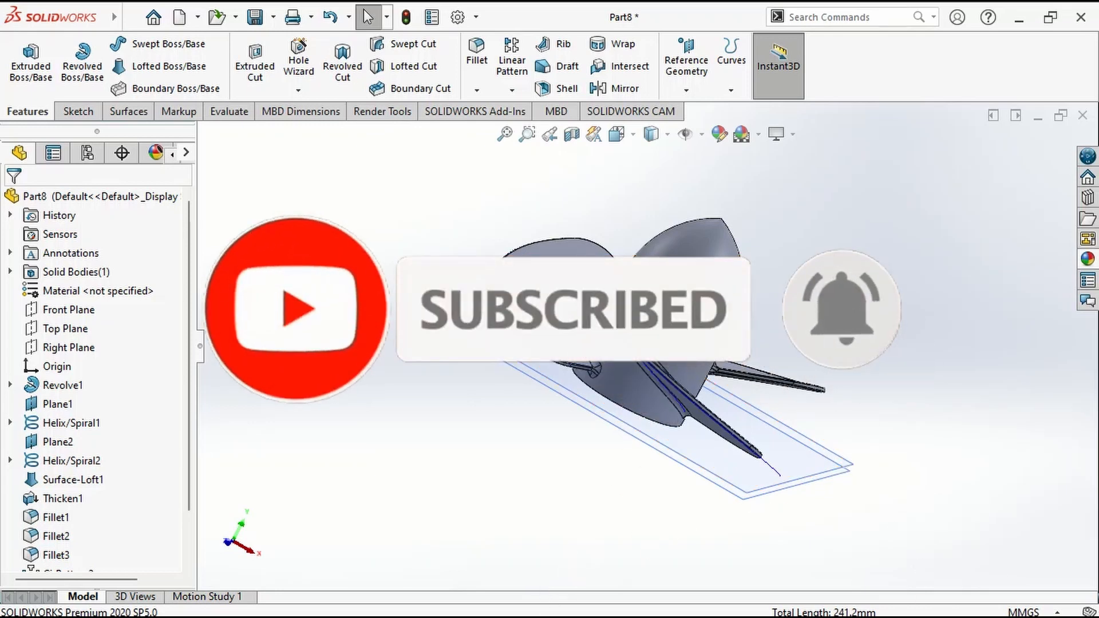
# Cut a groove around the hub with a swept cut, using a 3 mm circular profile along the edge below the dome.
pyautogui.moveTo(579, 363); pyautogui.dragTo(544, 304, button='middle')
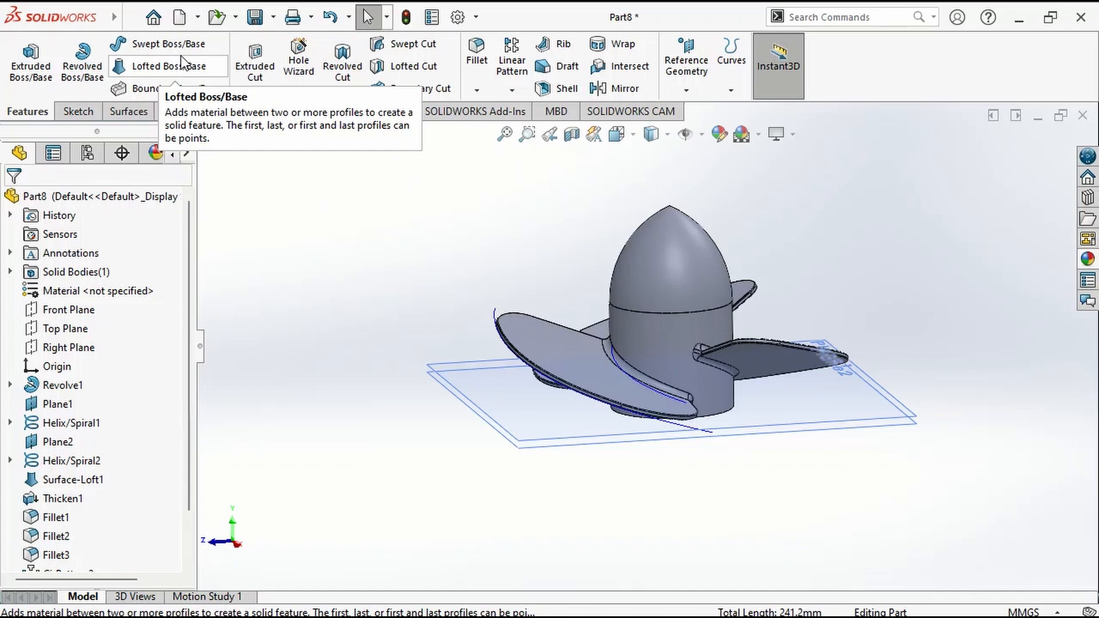
pyautogui.click(408, 44)
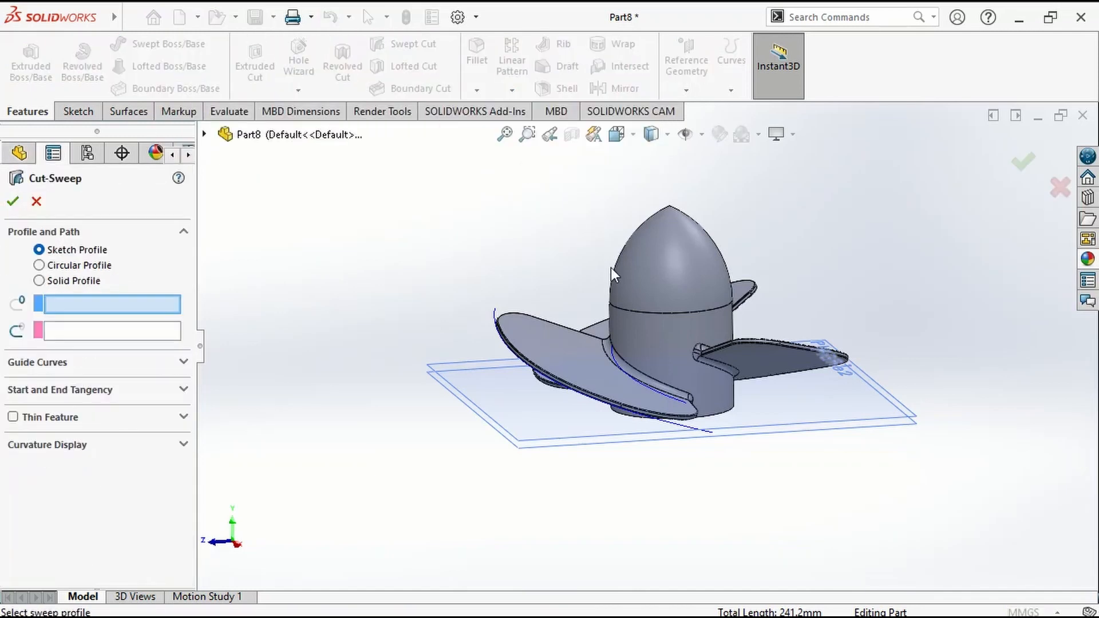
pyautogui.scroll(-4, 612, 275)
pyautogui.click(39, 265)
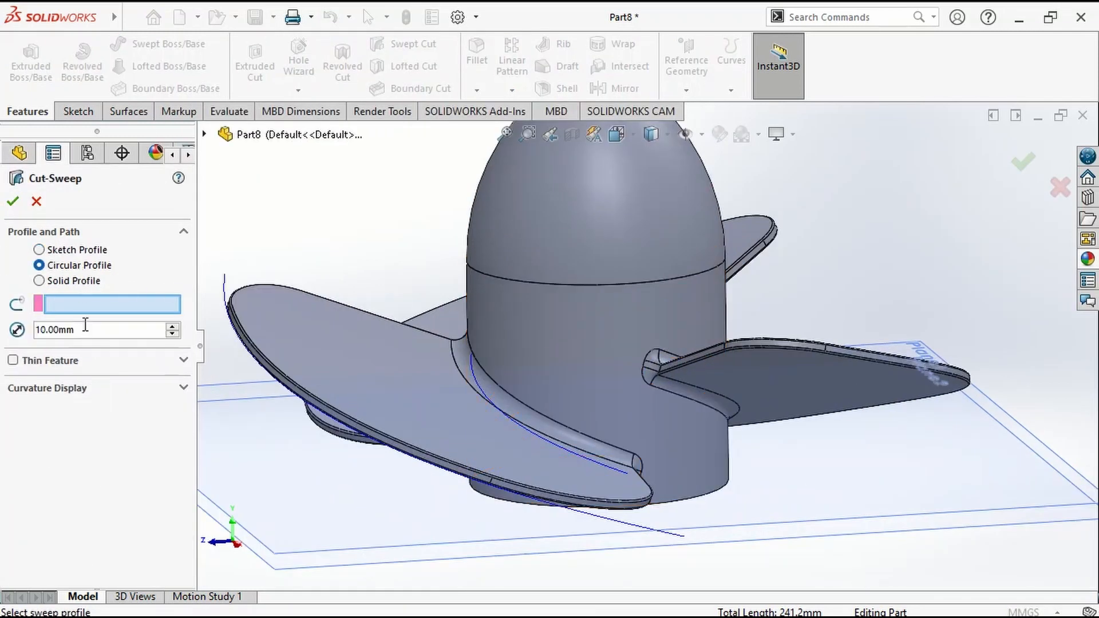
pyautogui.click(592, 283)
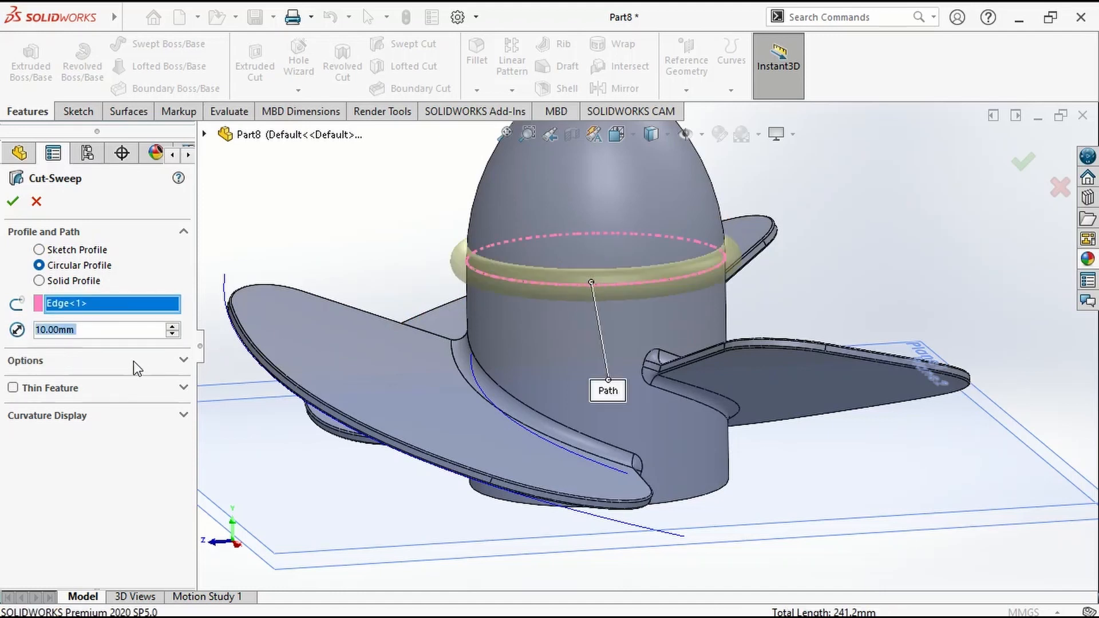
pyautogui.write('3')
pyautogui.press('Return')
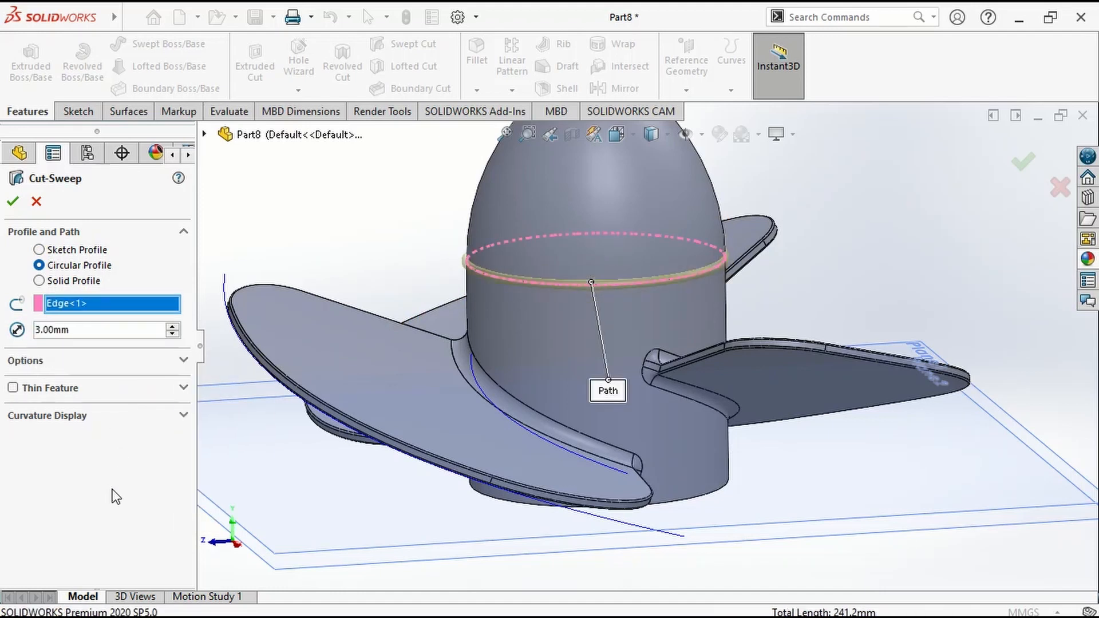
pyautogui.click(13, 201)
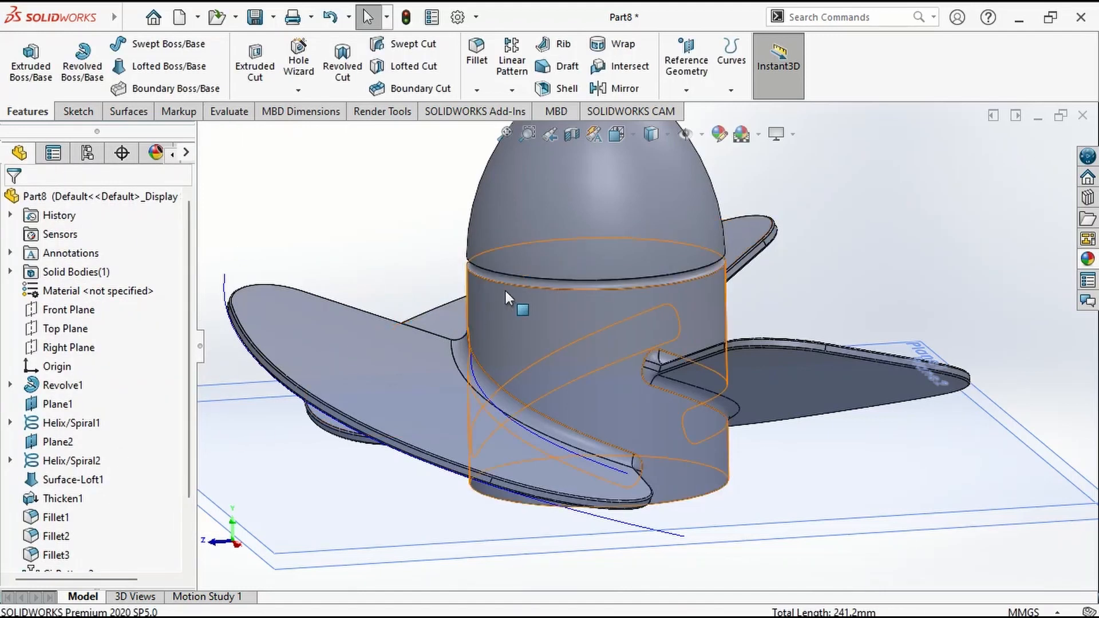
# Apply a brass metal appearance to the whole propeller body.
pyautogui.rightClick(534, 255)
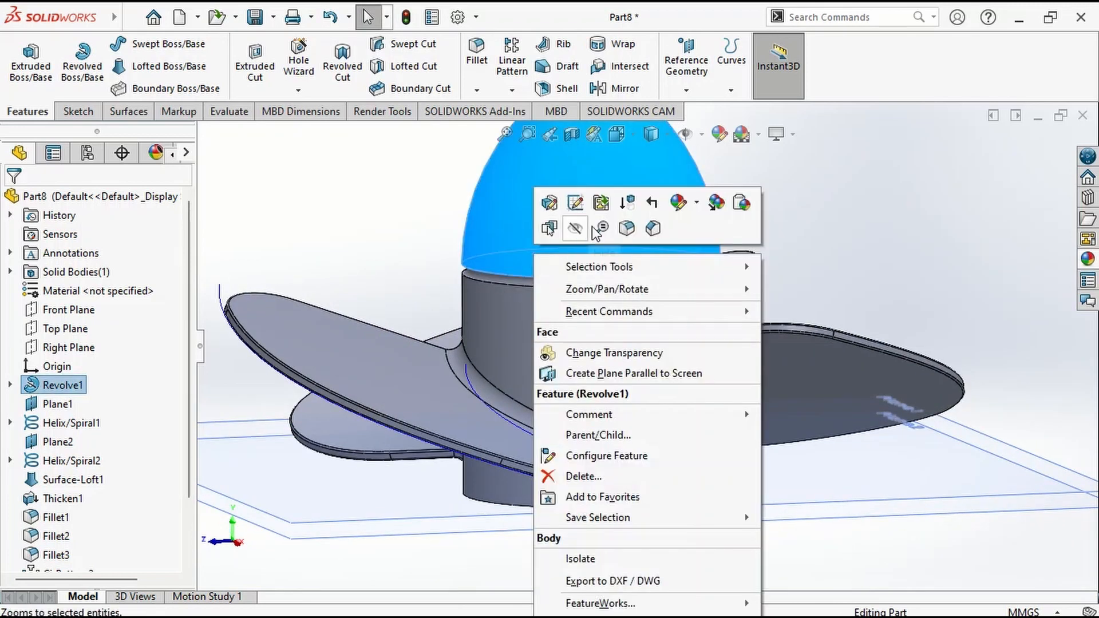
pyautogui.click(681, 206)
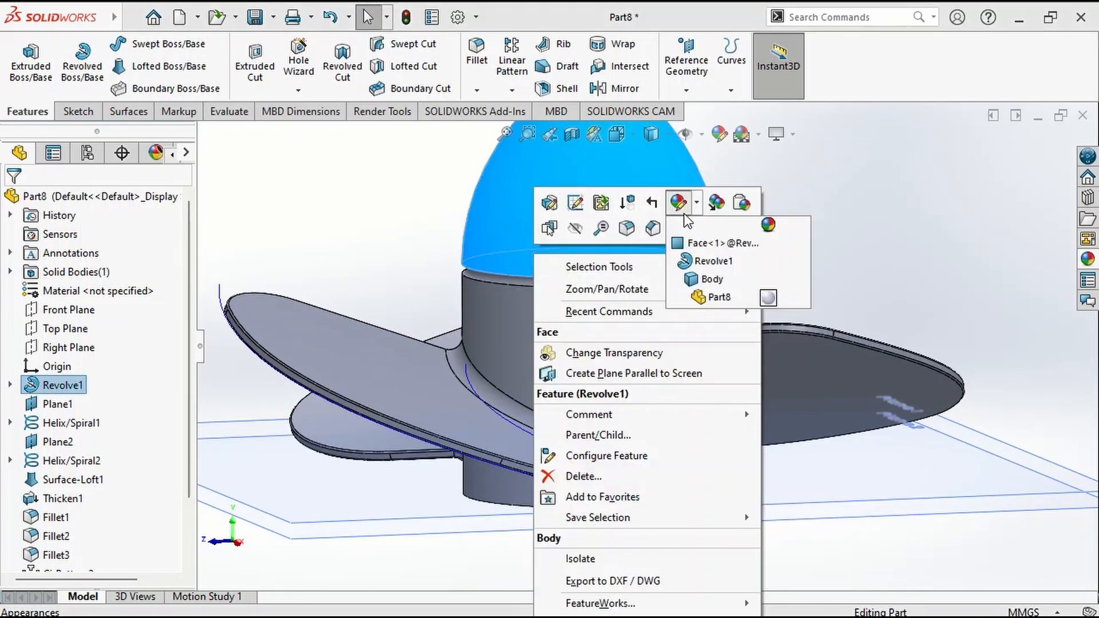
pyautogui.click(712, 280)
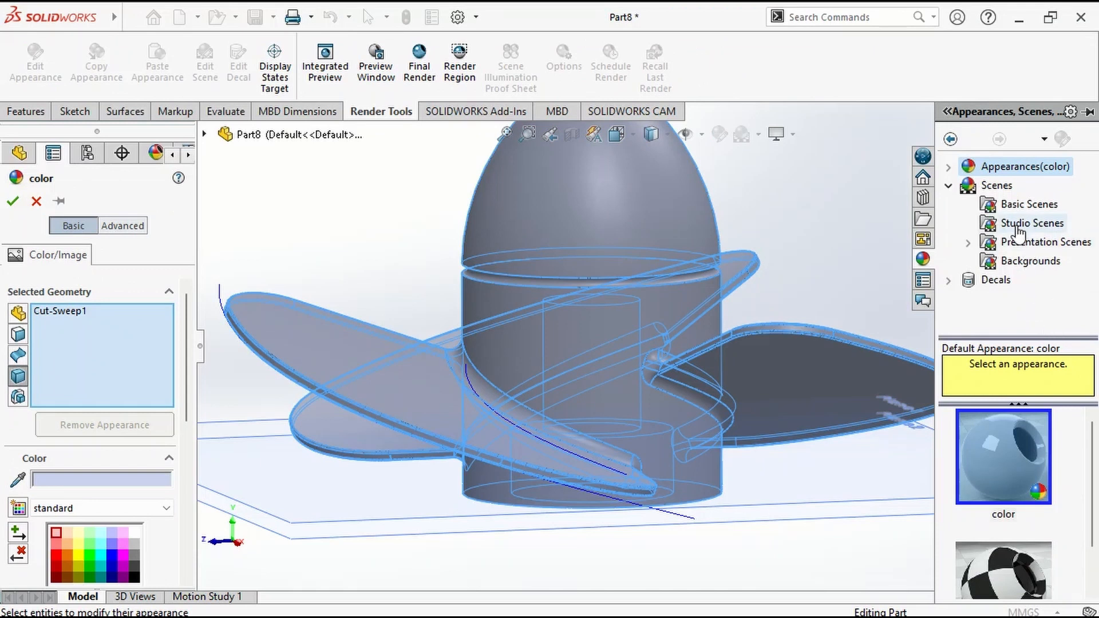
pyautogui.click(948, 168)
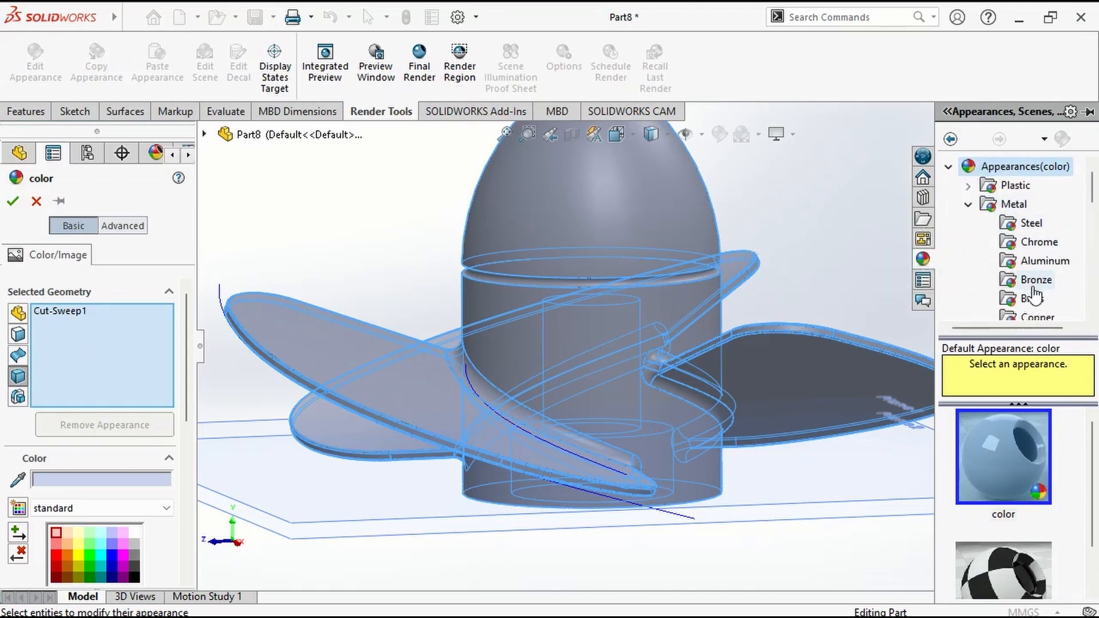
pyautogui.click(1033, 300)
pyautogui.moveTo(999, 498); pyautogui.dragTo(634, 373)
pyautogui.click(1013, 166)
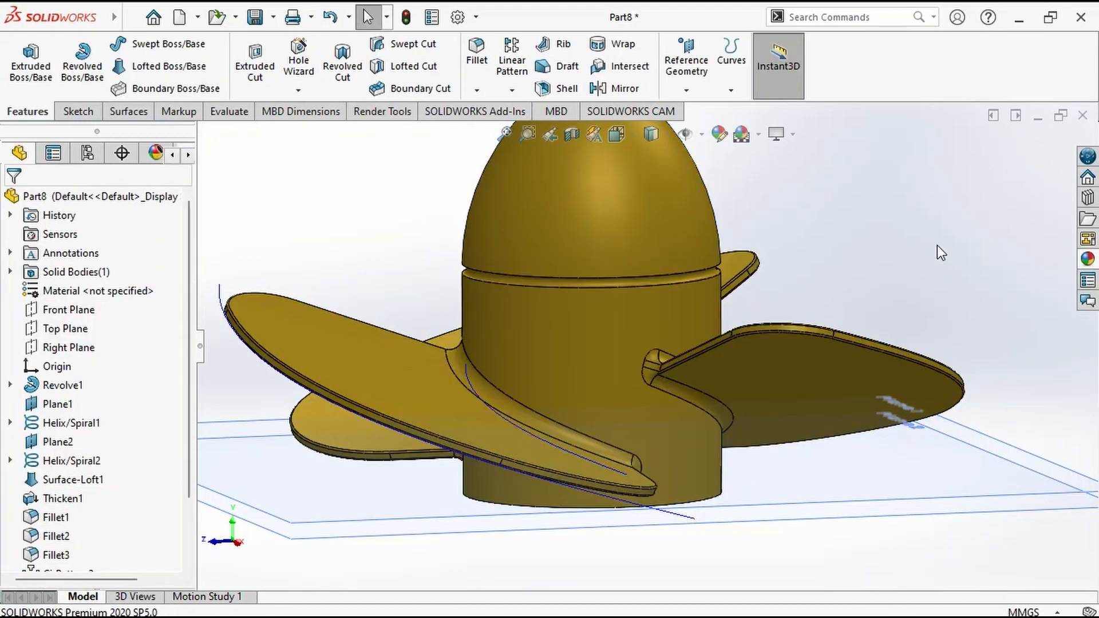
# Hide all the reference planes and helix curves around the propeller.
pyautogui.moveTo(940, 250); pyautogui.dragTo(727, 183, button='middle')
pyautogui.click(697, 137)
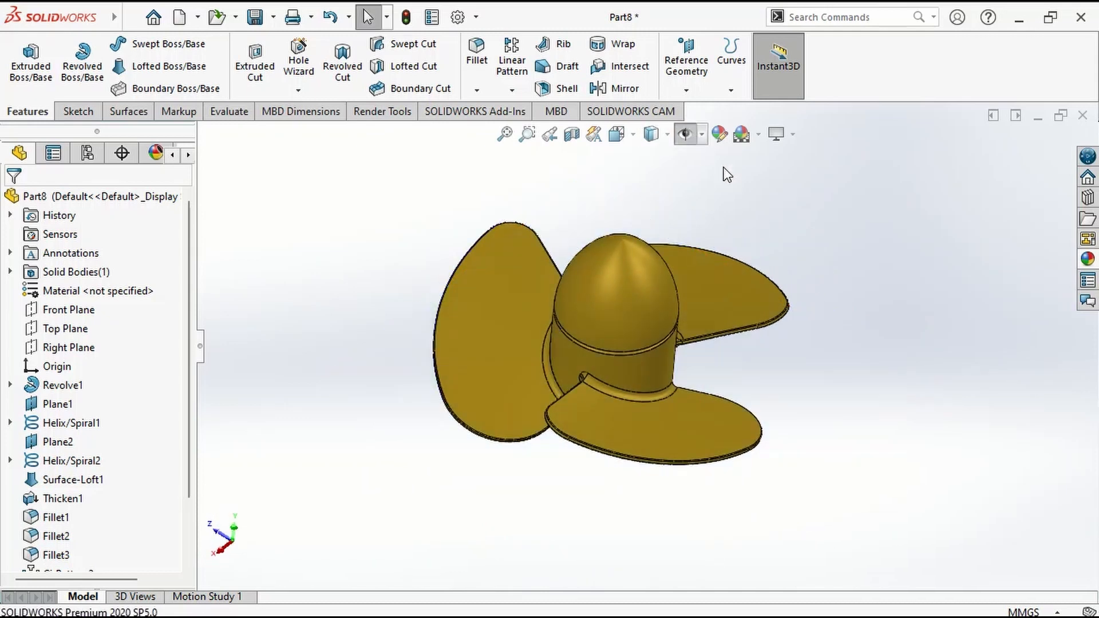
# Inspect the finished propeller's hub, blades and root fillets from several sides.
pyautogui.moveTo(842, 350); pyautogui.dragTo(634, 512, button='middle')
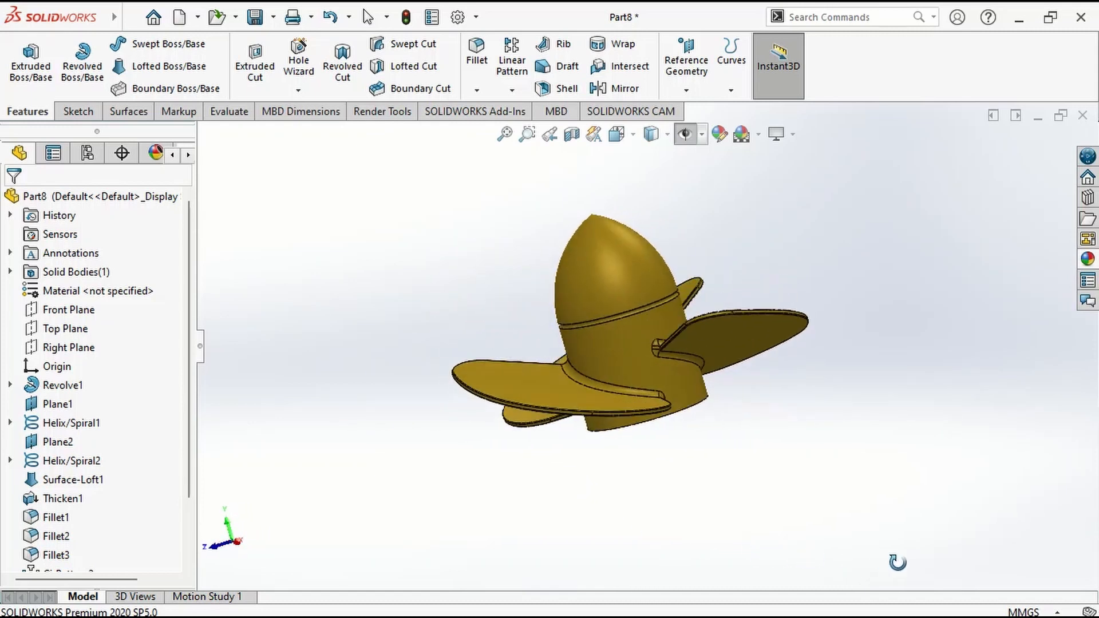
pyautogui.moveTo(773, 424); pyautogui.dragTo(783, 399, button='middle')
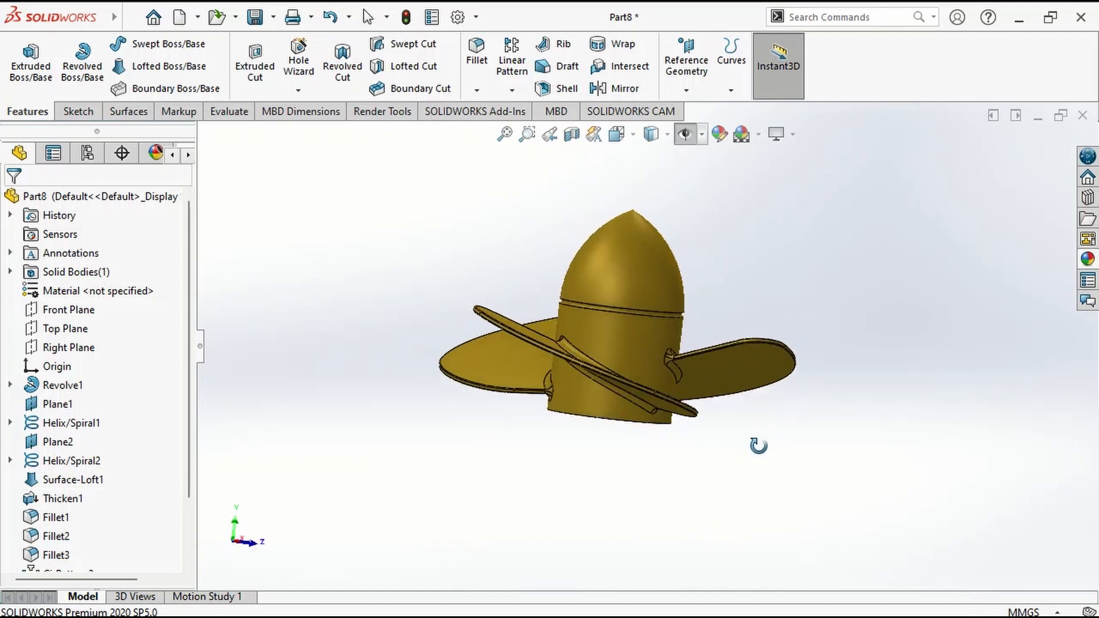
pyautogui.moveTo(820, 451); pyautogui.dragTo(746, 487, button='middle')
pyautogui.moveTo(375, 520); pyautogui.dragTo(682, 506, button='middle')
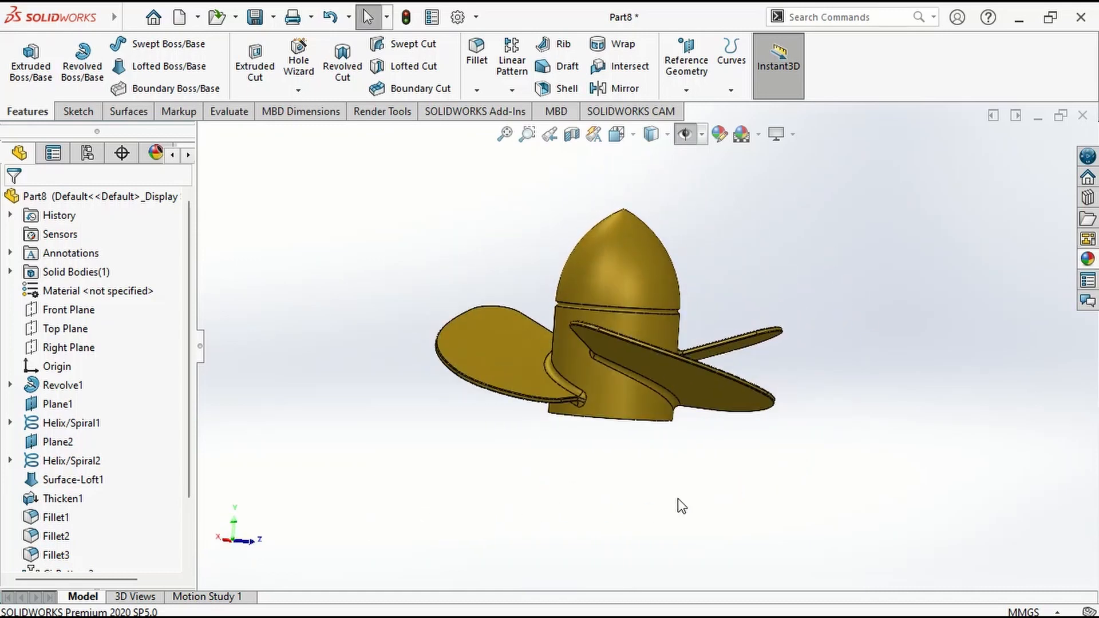
pyautogui.moveTo(554, 557); pyautogui.dragTo(758, 295, button='middle')
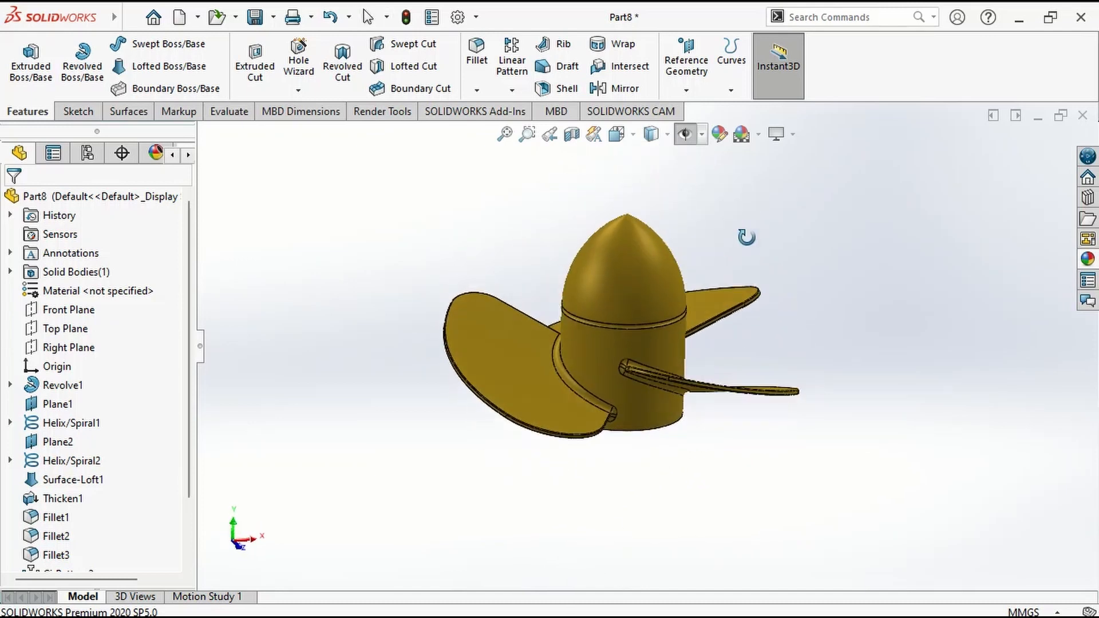